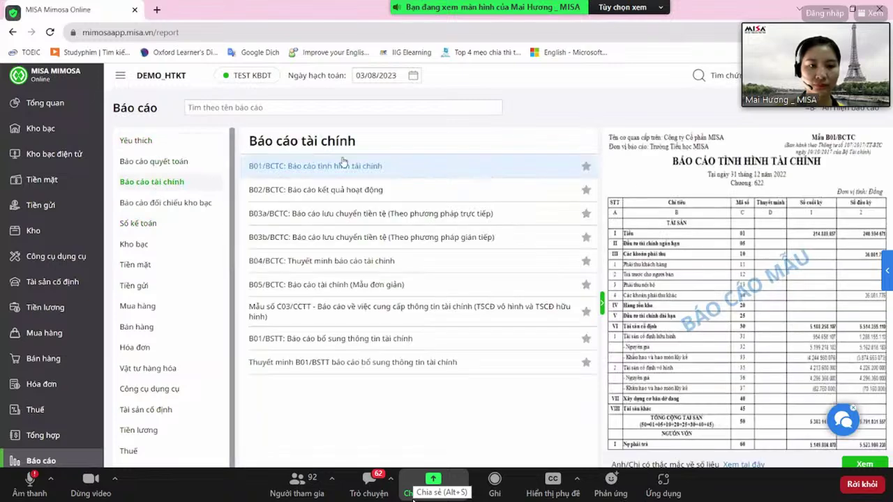
Open the financial report "B01/BCTC: Báo cáo tình hình tài chính".
{"action": "double_click", "coordinate": [342, 166]}
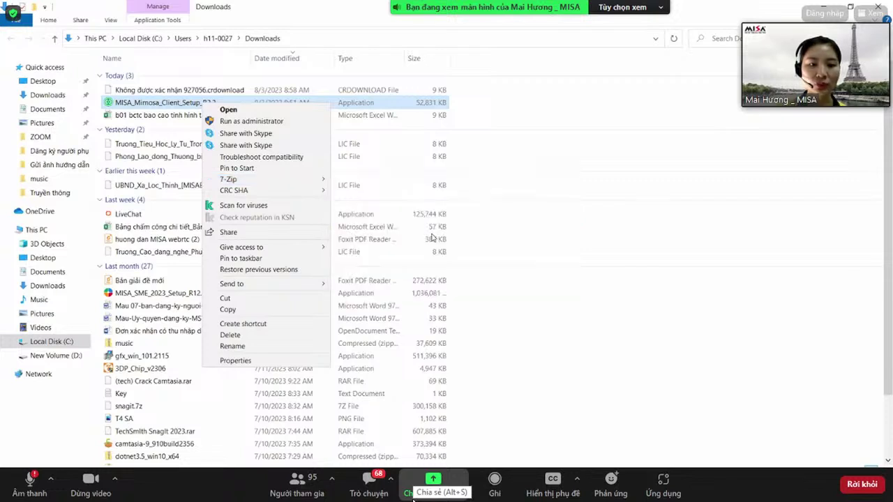
Extract the MISA_Mimosa_Client_Setup_R2.2 installer into a folder of the same name with 7-Zip and open that folder.
{"action": "mouse_move", "coordinate": [264, 183]}
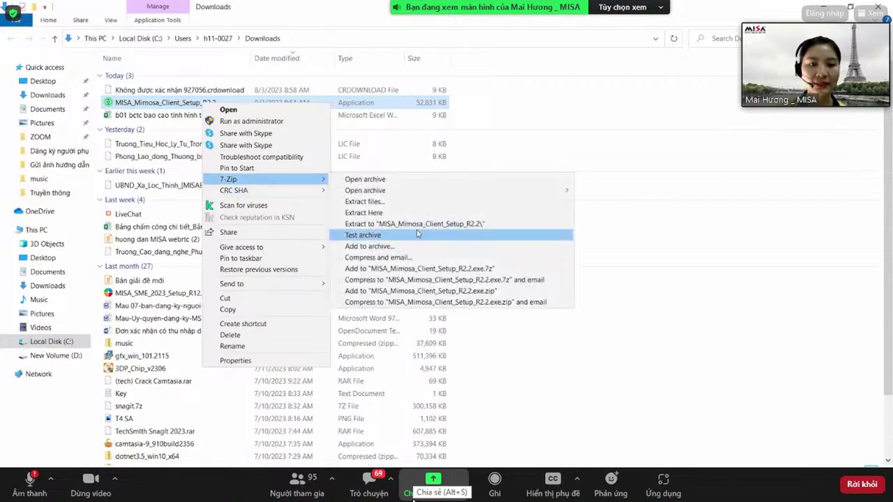
{"action": "left_click", "coordinate": [461, 228]}
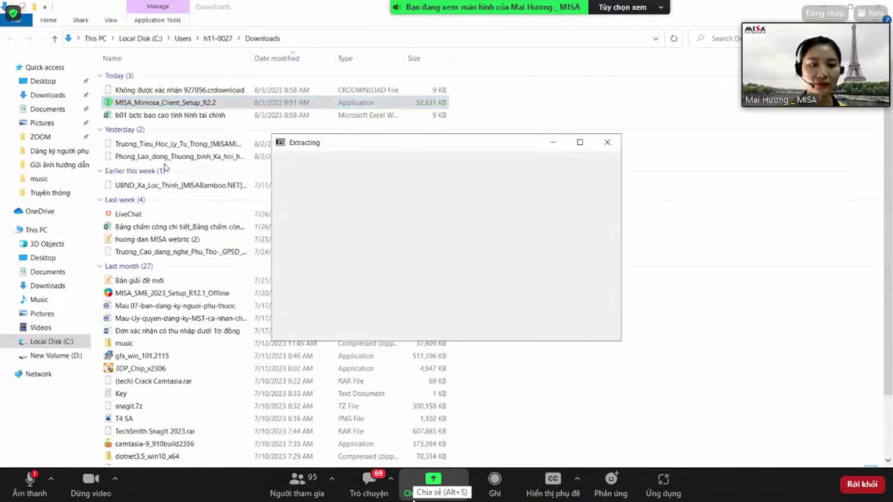
{"action": "left_click", "coordinate": [443, 310]}
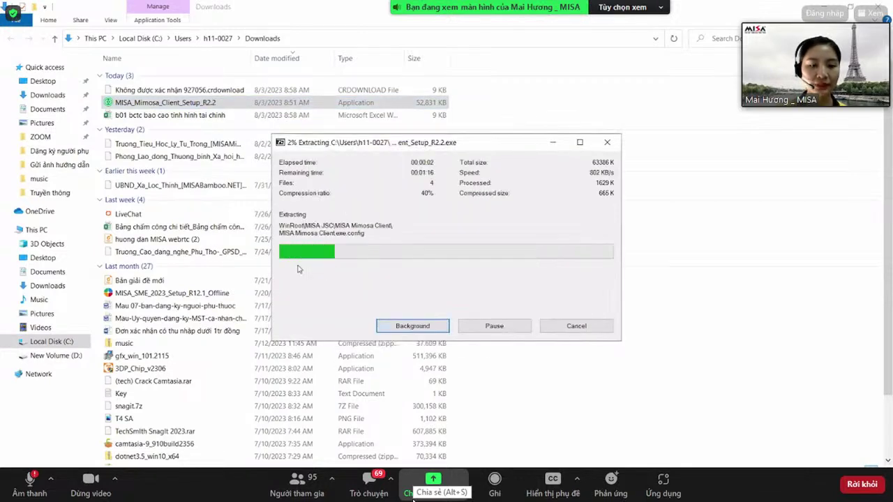
{"action": "left_click", "coordinate": [187, 116]}
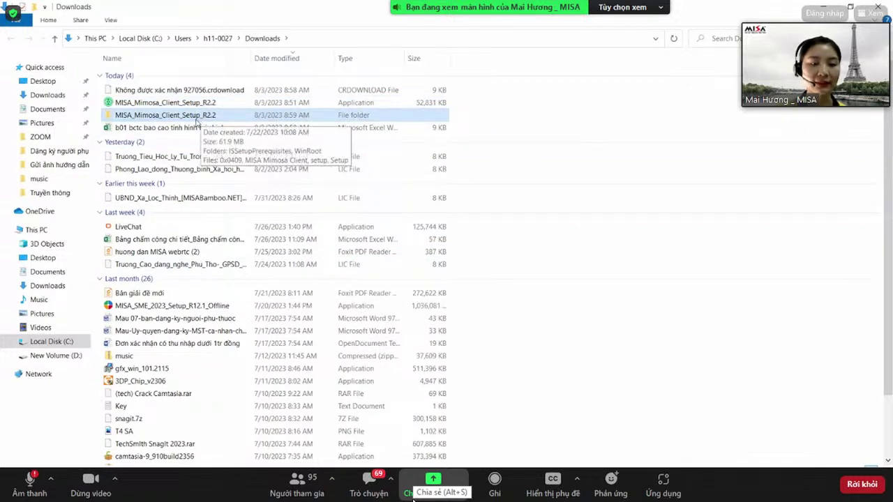
{"action": "key", "text": "Return"}
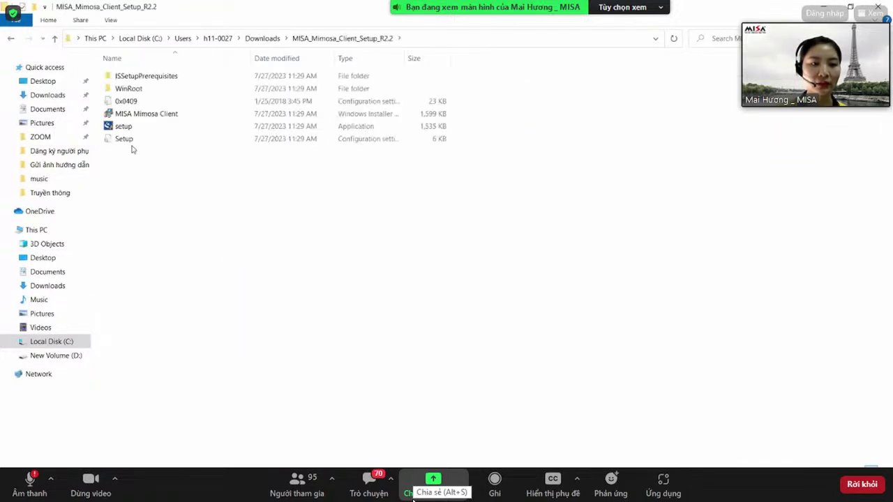
Locate the setup application in the extracted folder, comparing the folder with the original installer in Downloads.
{"action": "left_click", "coordinate": [132, 126]}
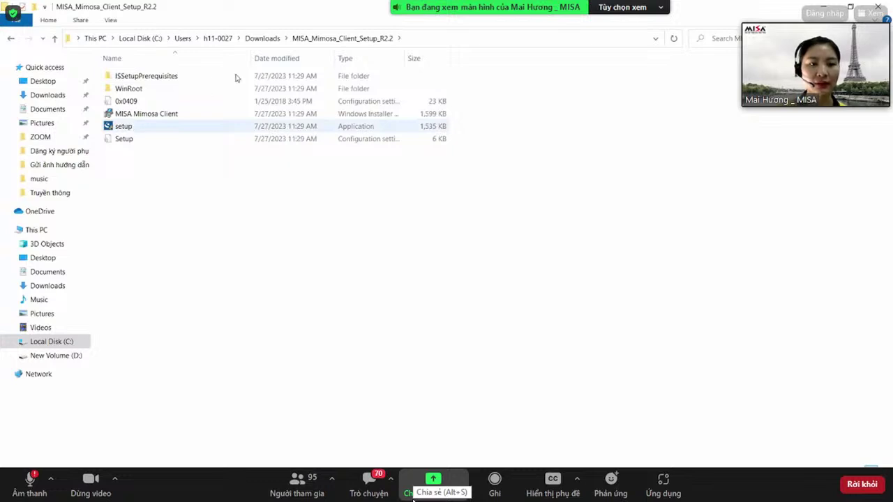
{"action": "double_click", "coordinate": [184, 125]}
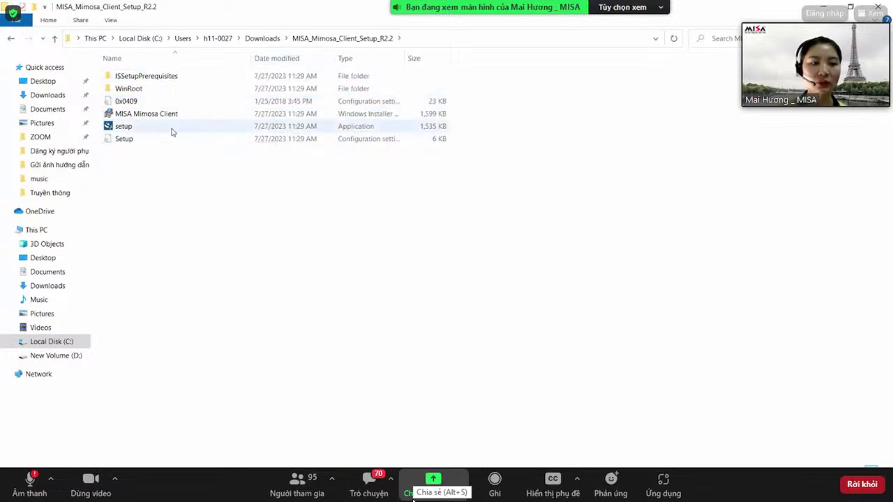
{"action": "left_click", "coordinate": [262, 38]}
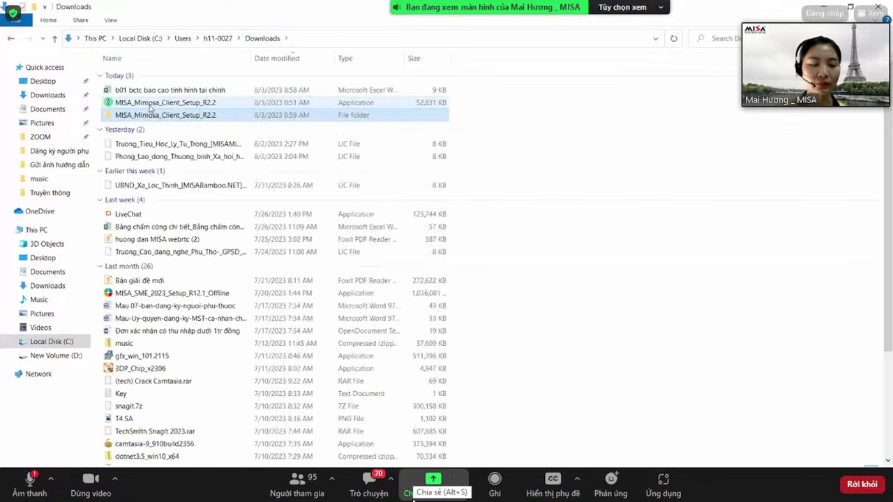
{"action": "left_click", "coordinate": [183, 105]}
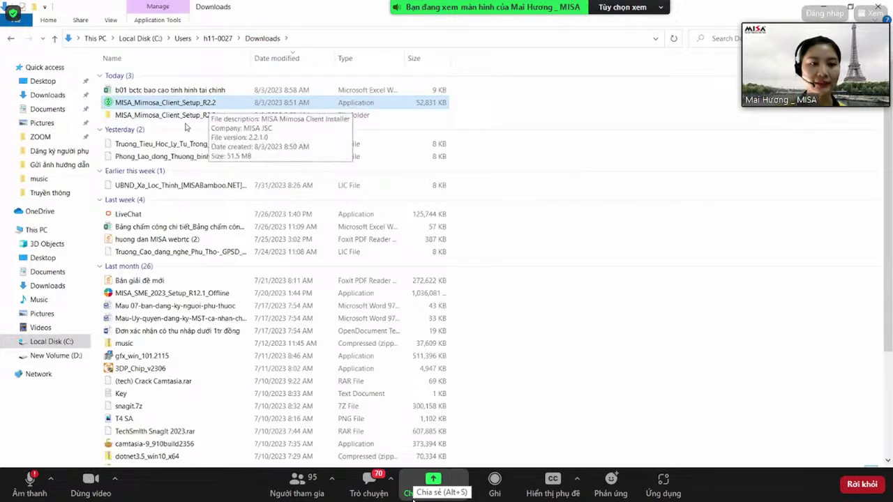
{"action": "double_click", "coordinate": [140, 115]}
{"action": "left_click", "coordinate": [130, 127]}
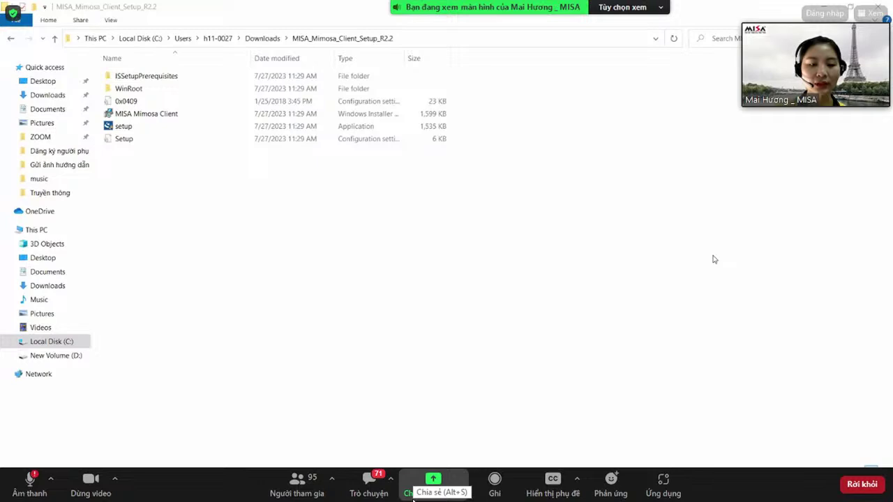
Switch to Firefox and load misa.vn in a new tab.
{"action": "key", "text": "alt+Tab"}
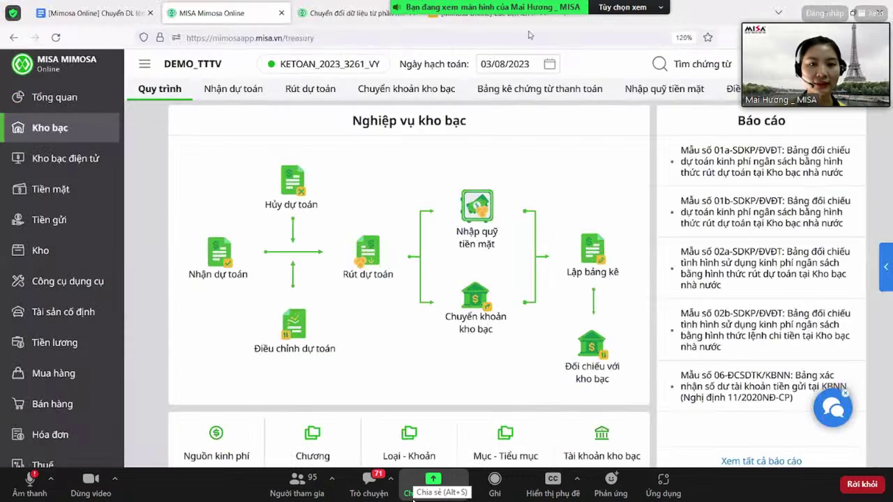
{"action": "left_click", "coordinate": [569, 15]}
{"action": "left_click", "coordinate": [550, 34]}
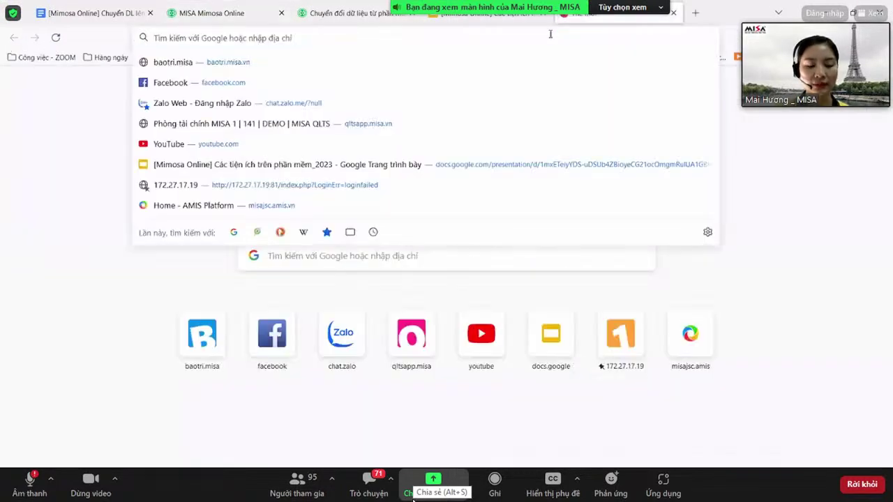
{"action": "type", "text": "misa"}
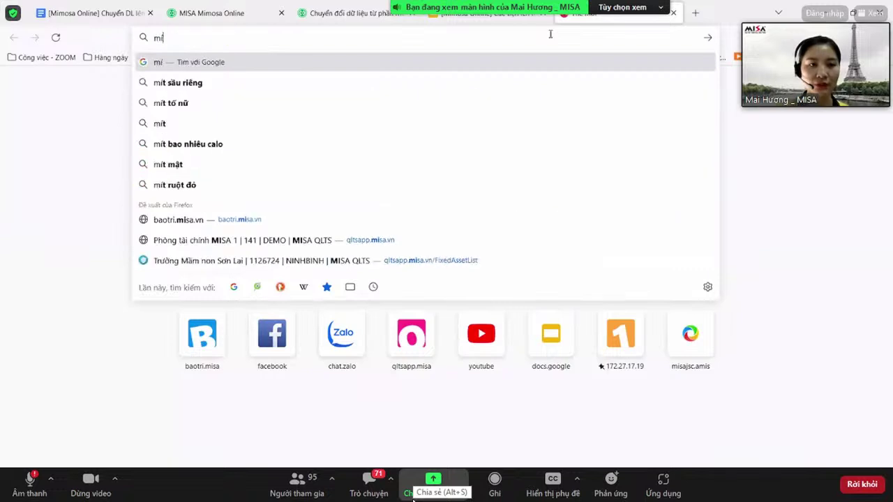
{"action": "type", "text": ".vn"}
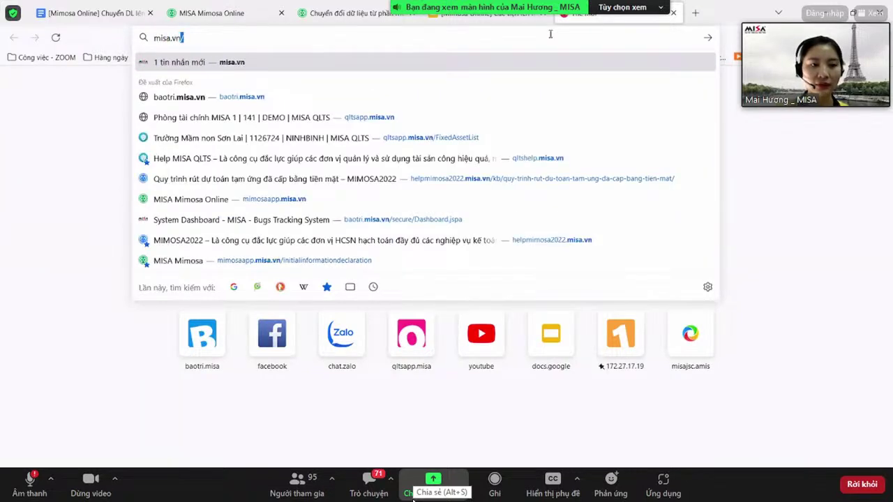
{"action": "key", "text": "Return"}
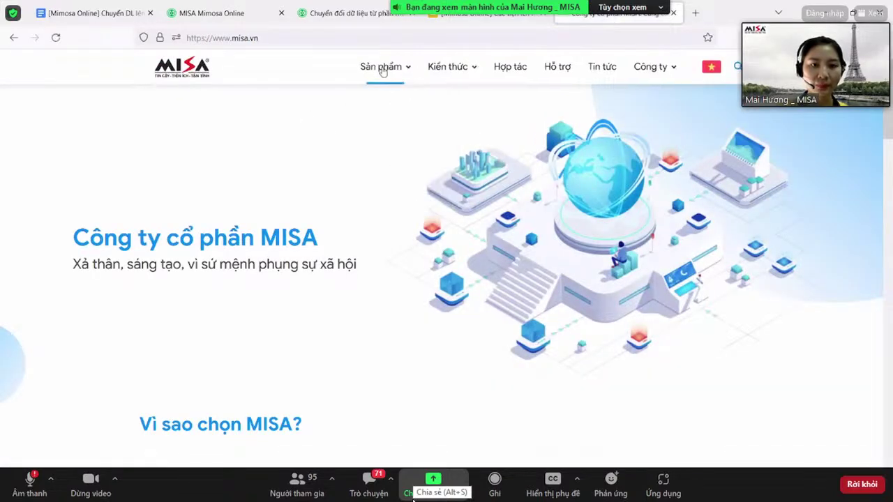
Open MISA Mimosa Online from the government agency products and go to its "Báo giá" price list.
{"action": "mouse_move", "coordinate": [381, 68]}
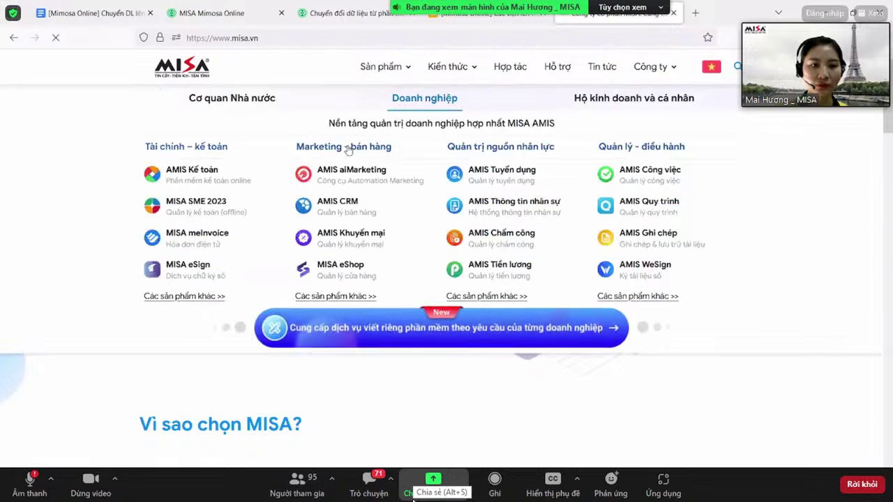
{"action": "left_click", "coordinate": [218, 99]}
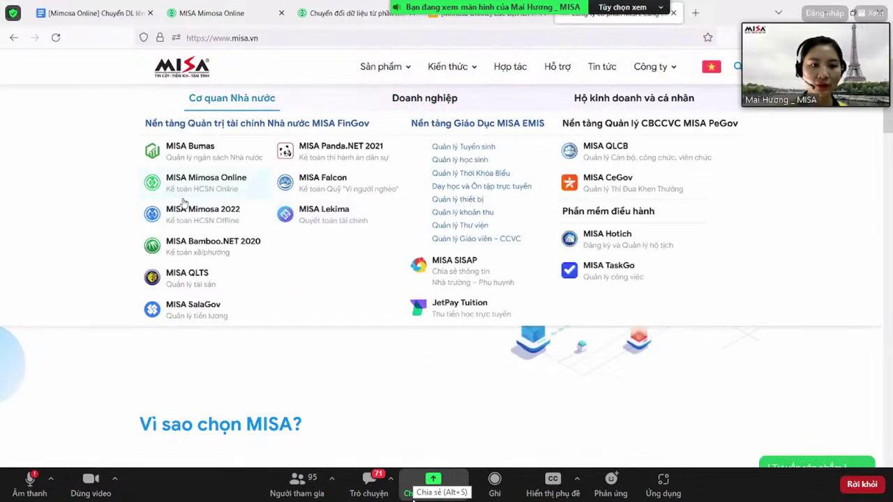
{"action": "left_click", "coordinate": [207, 183]}
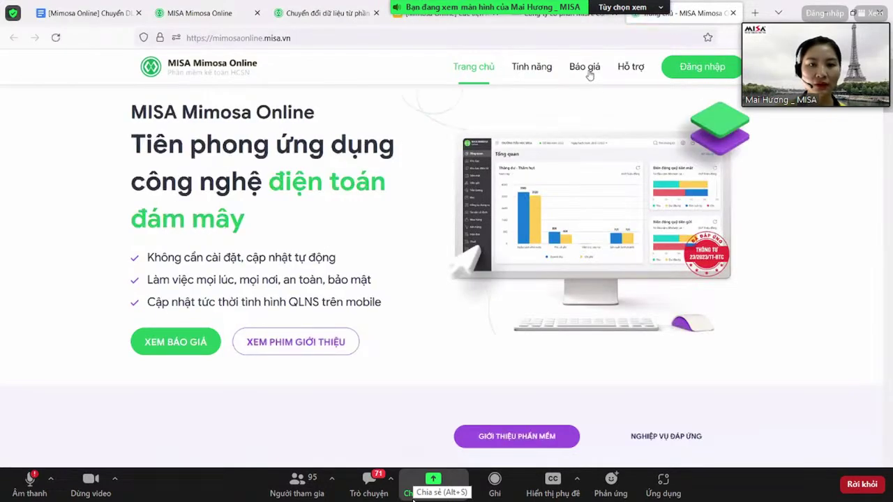
{"action": "left_click", "coordinate": [585, 66]}
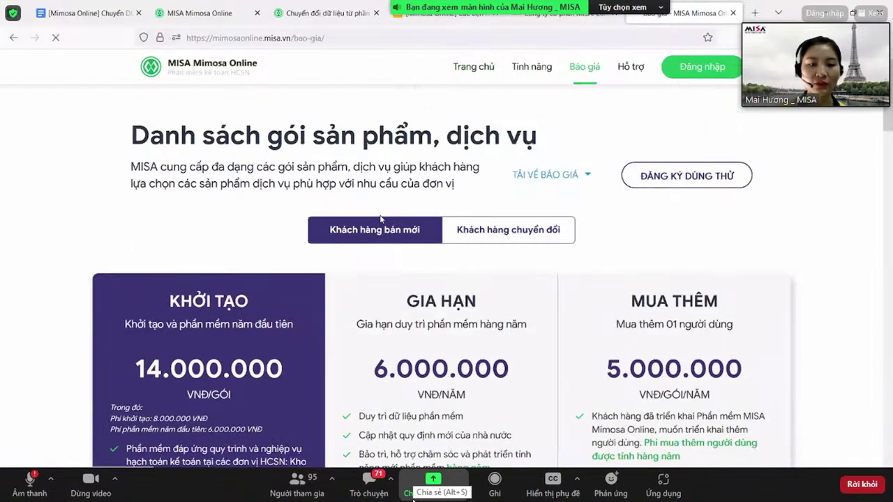
Examine the KHỞI TẠO, GIA HẠN and MUA THÊM packages for new customers, comparing their prices and included services.
{"action": "scroll", "coordinate": [550, 289], "scroll_direction": "down", "scroll_amount": 1}
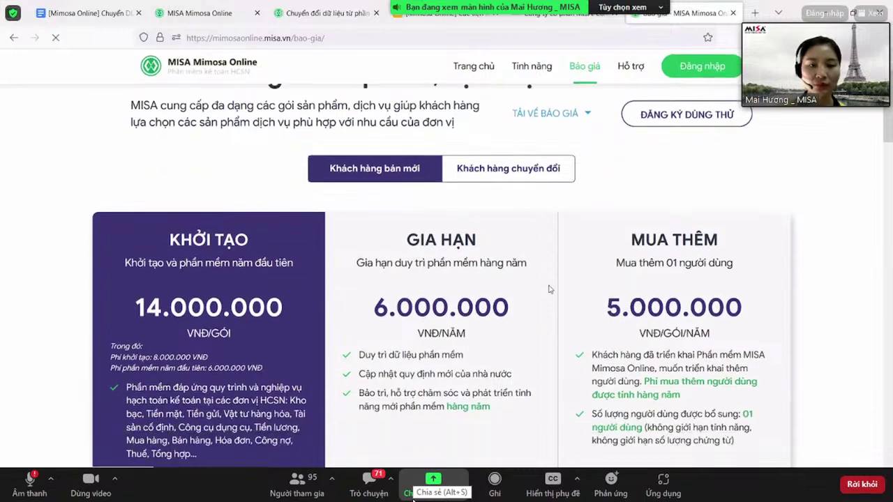
{"action": "scroll", "coordinate": [268, 310], "scroll_direction": "down", "scroll_amount": 1}
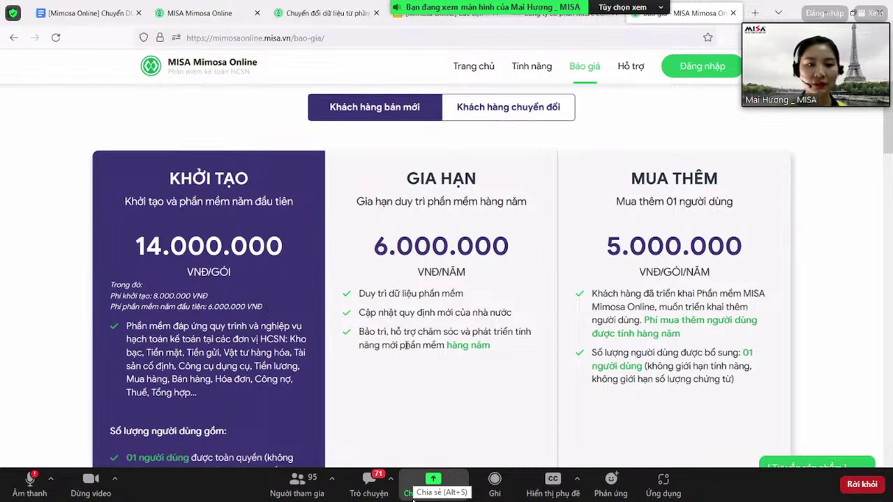
{"action": "scroll", "coordinate": [405, 343], "scroll_direction": "up", "scroll_amount": 2}
{"action": "scroll", "coordinate": [375, 330], "scroll_direction": "down", "scroll_amount": 1}
{"action": "scroll", "coordinate": [375, 330], "scroll_direction": "up", "scroll_amount": 1}
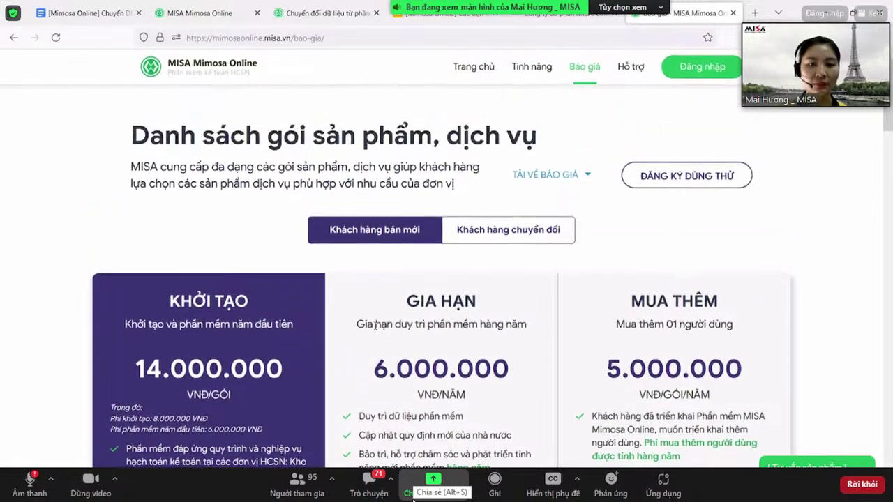
{"action": "scroll", "coordinate": [375, 330], "scroll_direction": "down", "scroll_amount": 3}
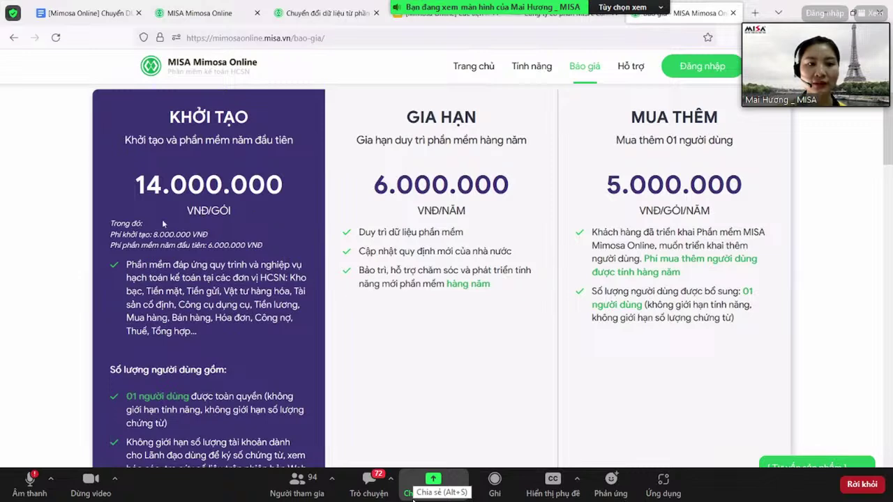
{"action": "scroll", "coordinate": [324, 235], "scroll_direction": "up", "scroll_amount": 1}
{"action": "scroll", "coordinate": [318, 234], "scroll_direction": "down", "scroll_amount": 1}
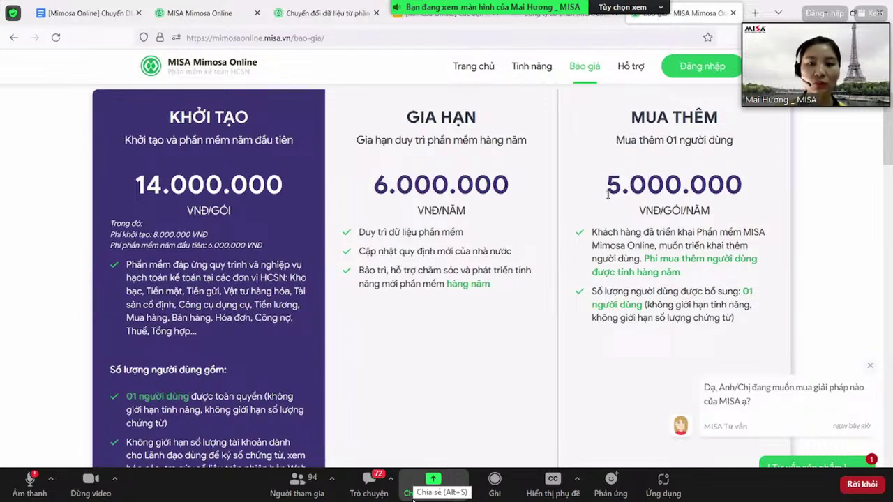
{"action": "left_click_drag", "start_coordinate": [608, 195], "coordinate": [737, 189]}
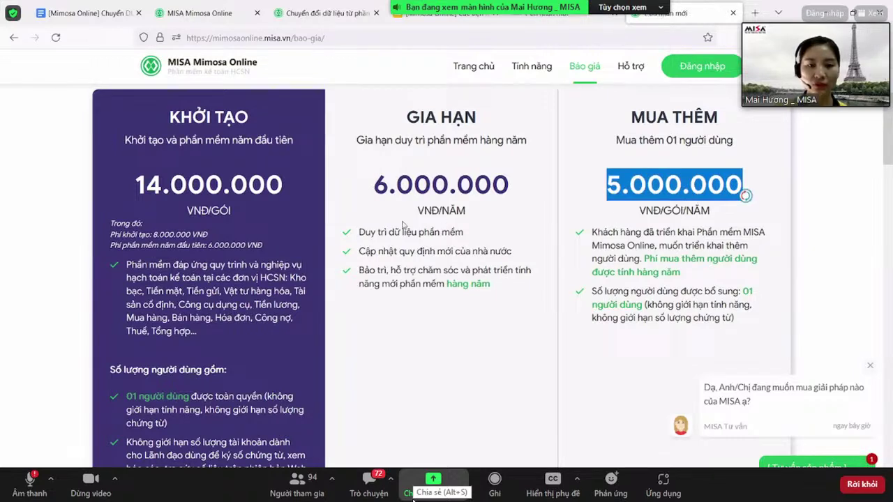
{"action": "left_click_drag", "start_coordinate": [375, 191], "coordinate": [511, 190]}
{"action": "left_click", "coordinate": [514, 214]}
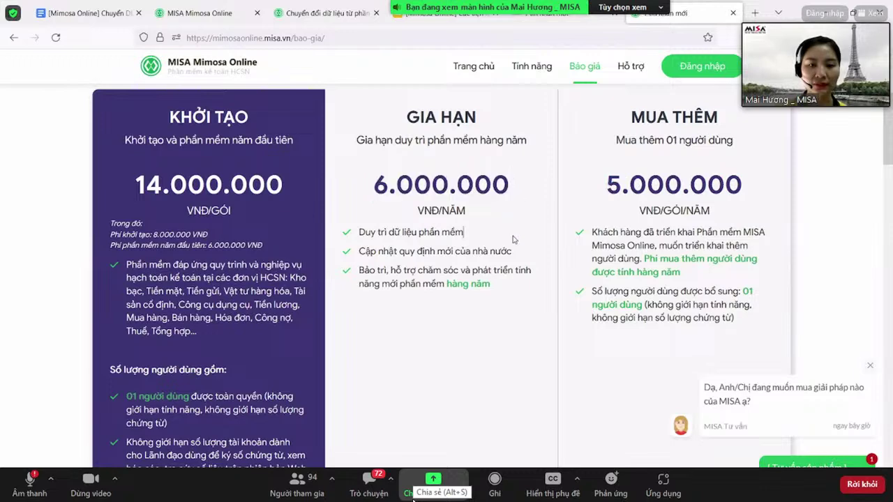
{"action": "left_click_drag", "start_coordinate": [630, 110], "coordinate": [733, 194]}
{"action": "left_click", "coordinate": [733, 194]}
{"action": "scroll", "coordinate": [490, 251], "scroll_direction": "down", "scroll_amount": 3}
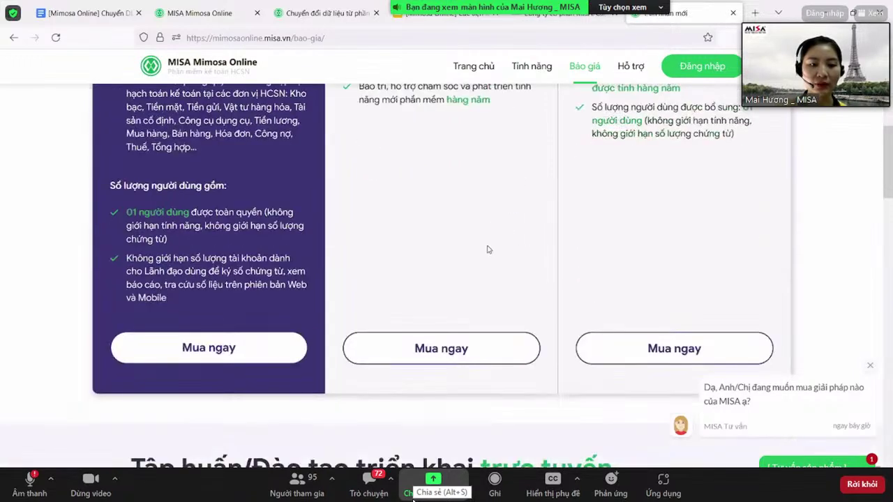
{"action": "scroll", "coordinate": [594, 256], "scroll_direction": "up", "scroll_amount": 3}
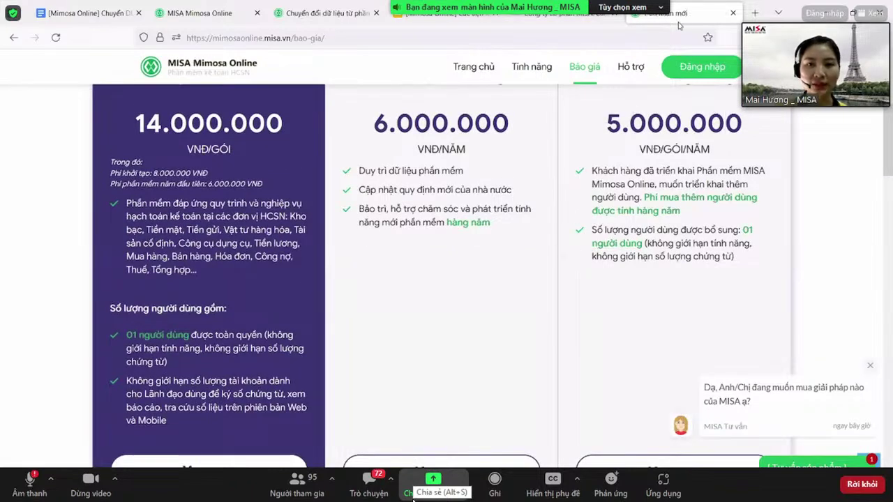
Close the price list page and bring up the help article on converting data from MISA Mimosa 2022, selecting its address.
{"action": "left_click", "coordinate": [733, 12]}
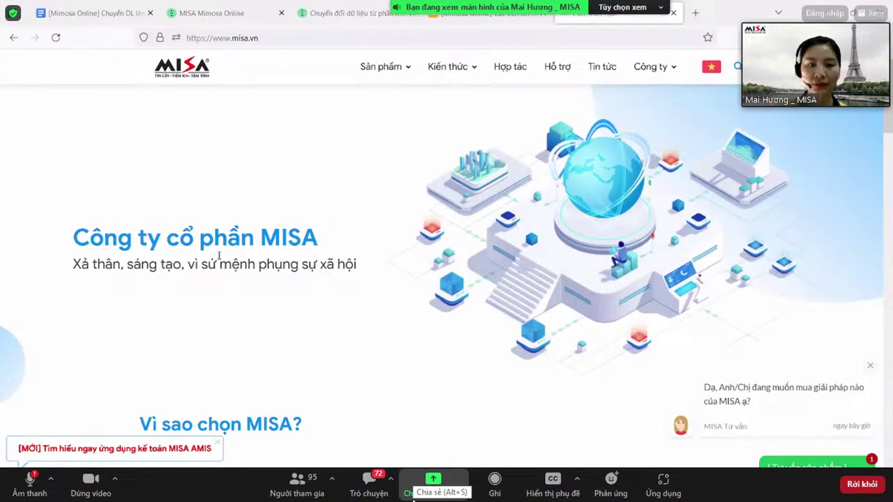
{"action": "left_click", "coordinate": [363, 20]}
{"action": "left_click", "coordinate": [352, 36]}
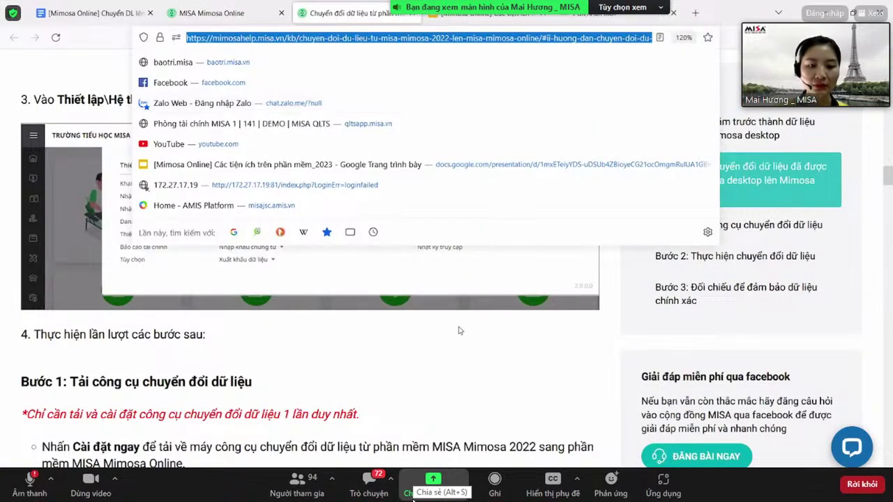
{"action": "left_click", "coordinate": [408, 279]}
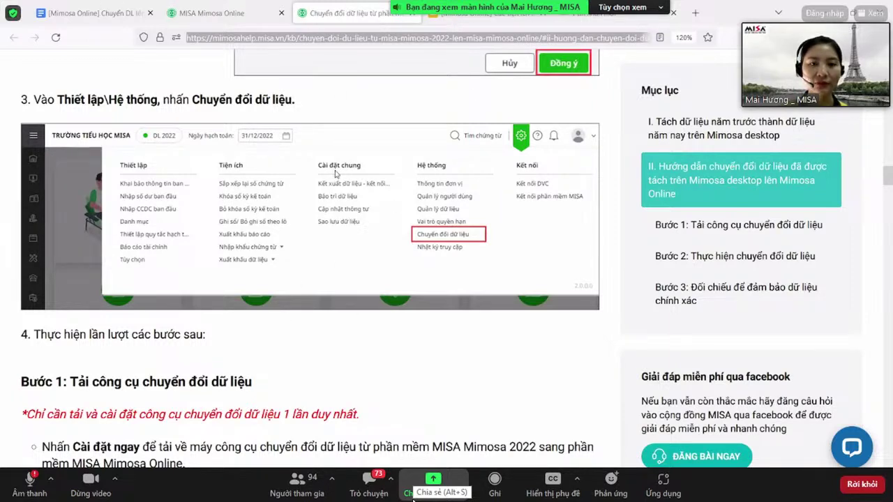
{"action": "left_click", "coordinate": [354, 24]}
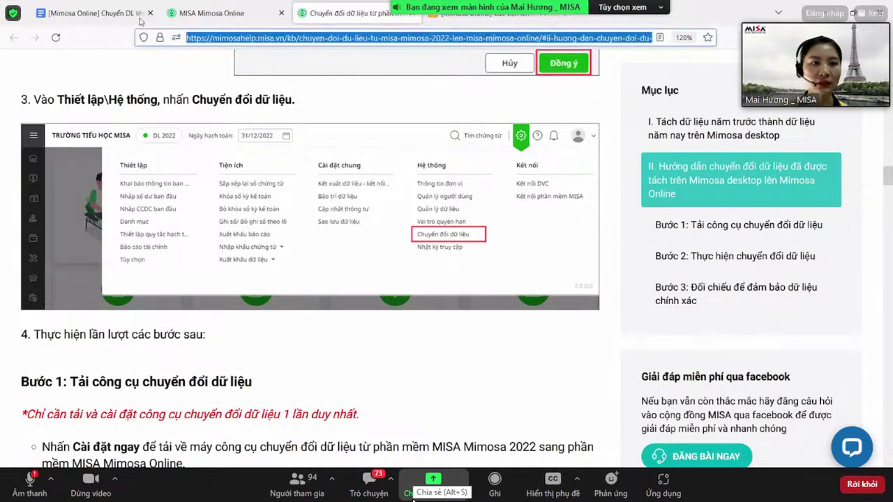
Switch to the "[Mimosa Online] Chuyển DL lên Mimosa Online" document and hide its outline.
{"action": "left_click", "coordinate": [95, 18]}
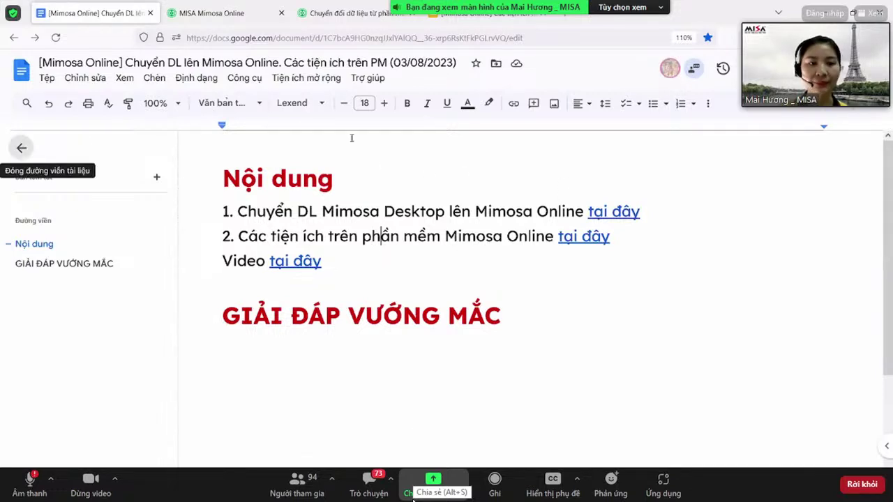
{"action": "left_click", "coordinate": [21, 147]}
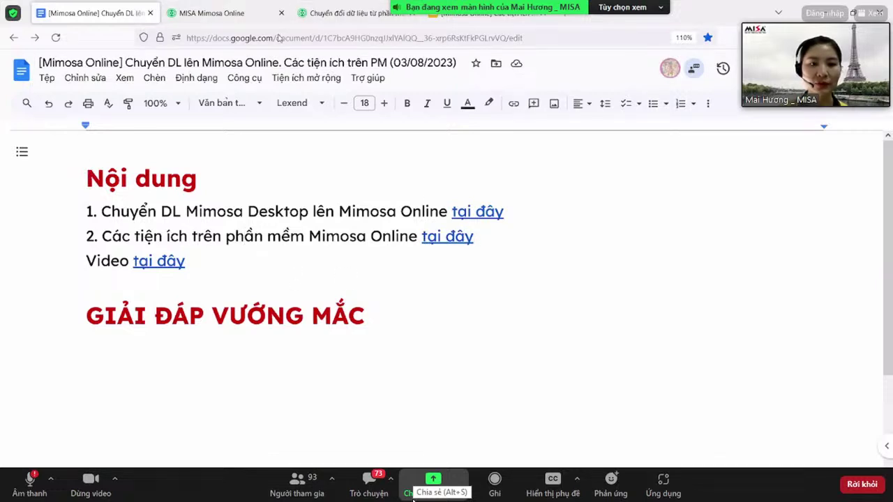
Close the help article on data conversion and bring up the "[Mimosa Online] Các tiện ích trên phần mềm_2023" presentation.
{"action": "left_click", "coordinate": [370, 14]}
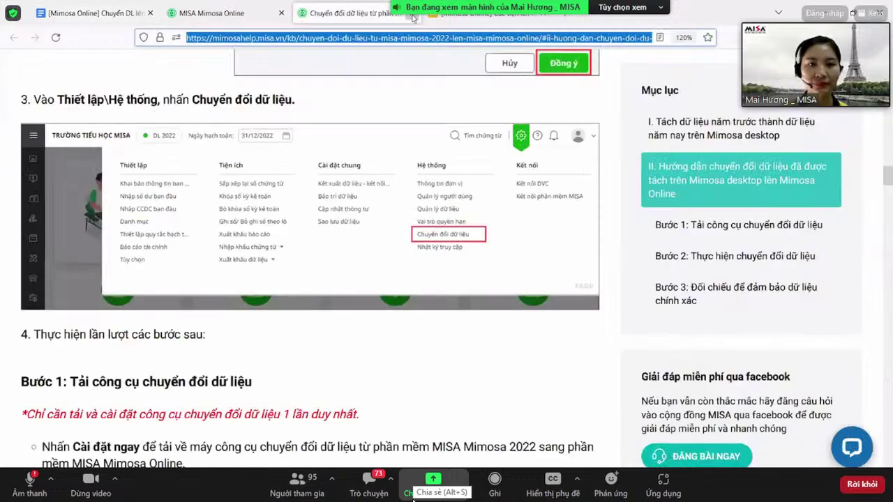
{"action": "key", "text": "ctrl+w"}
{"action": "scroll", "coordinate": [87, 247], "scroll_direction": "up", "scroll_amount": 3}
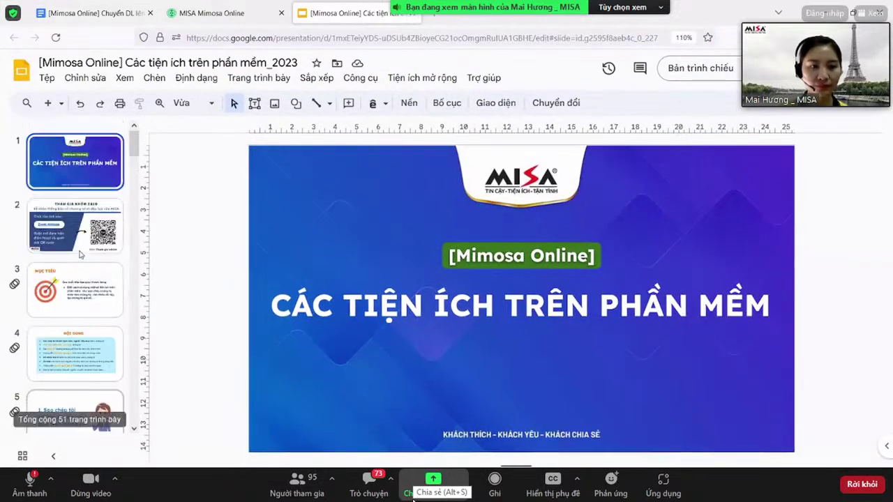
Show the presentation in full-screen view and go from the contents slide to the "Cách thực hiện" slide on copying voucher data.
{"action": "left_click", "coordinate": [124, 77]}
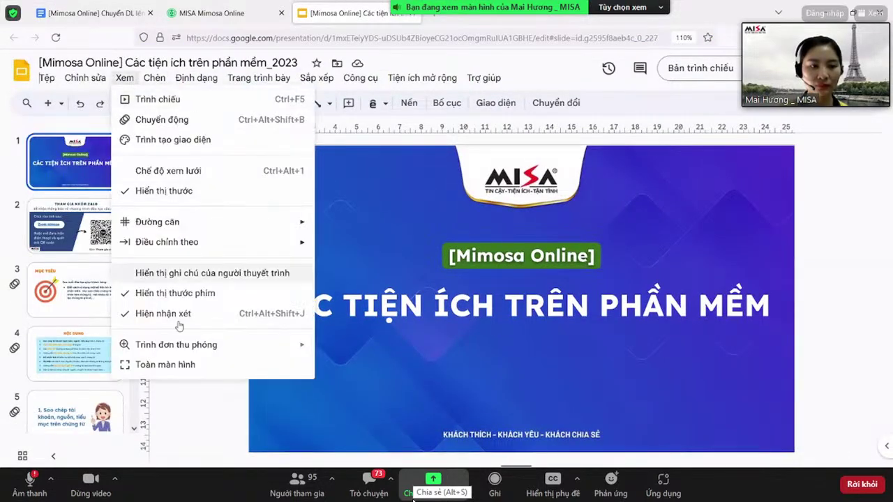
{"action": "left_click", "coordinate": [166, 364]}
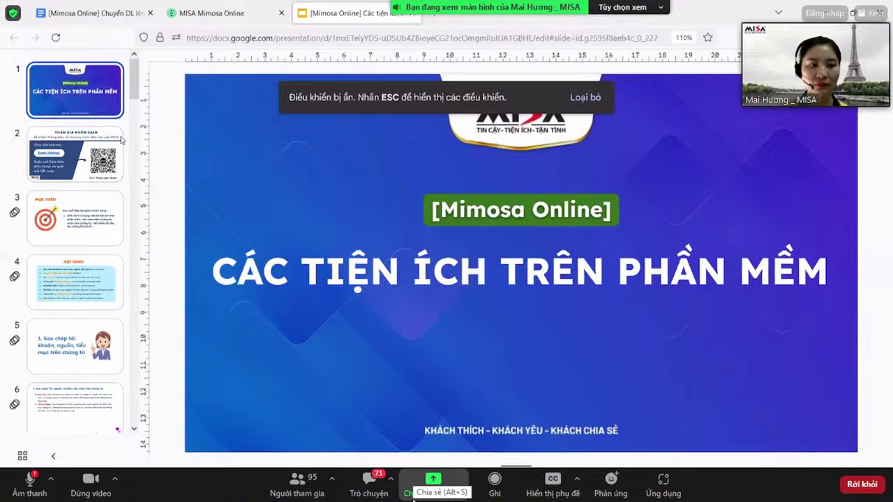
{"action": "left_click", "coordinate": [74, 277]}
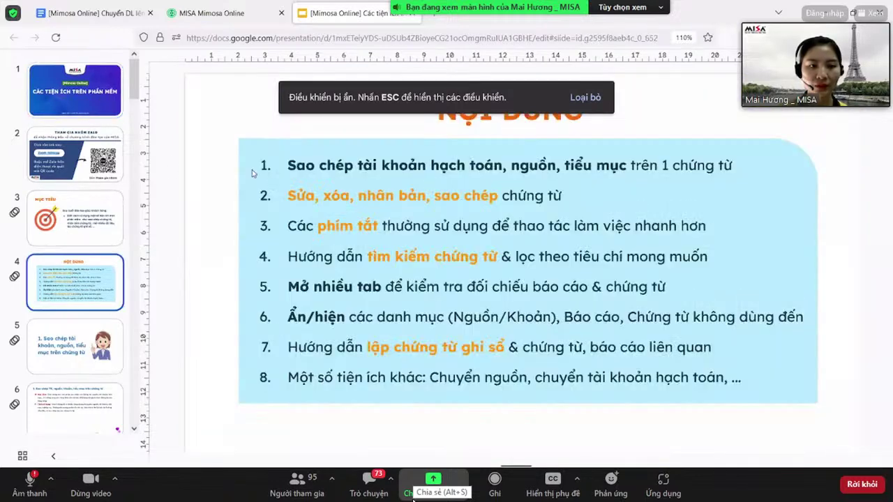
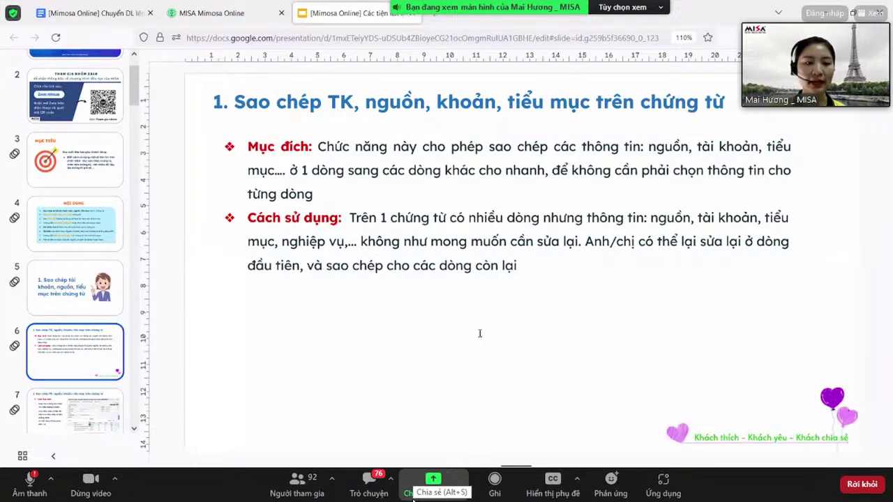
{"action": "key", "text": "Down"}
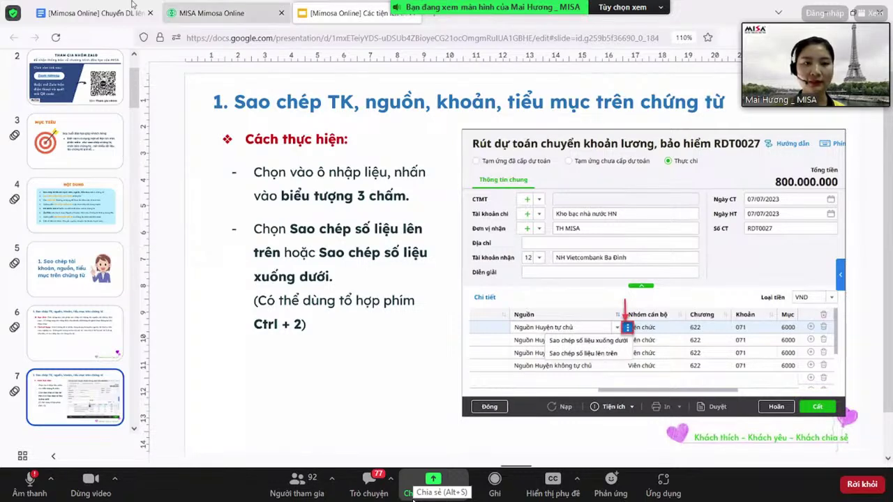
Switch to MISA Mimosa Online, open the Rút dự toán list and examine the detail lines of voucher RDT00008.
{"action": "left_click", "coordinate": [210, 12]}
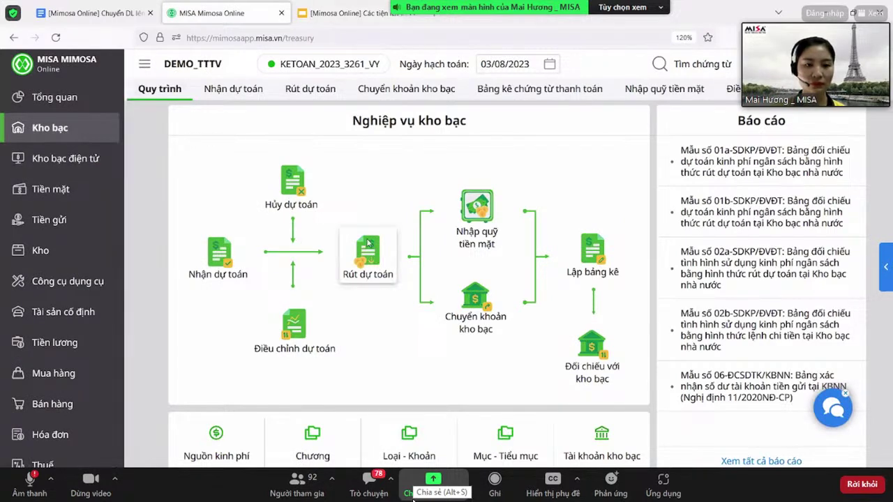
{"action": "left_click", "coordinate": [310, 88]}
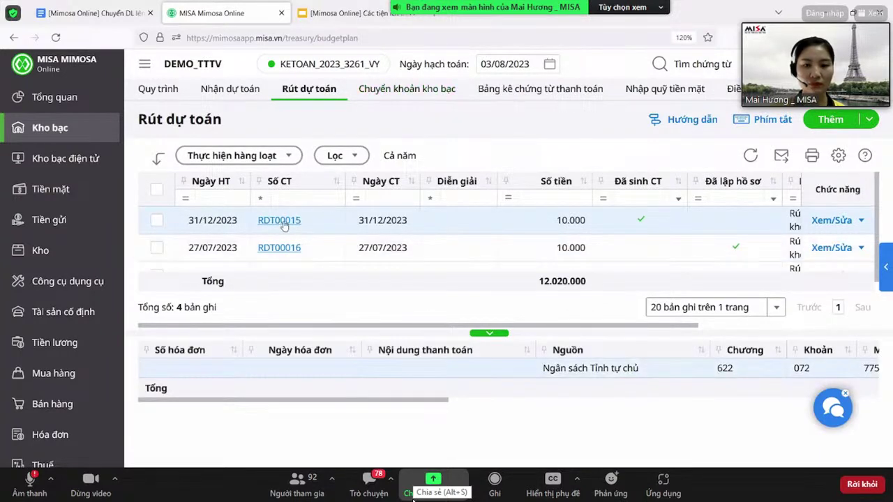
{"action": "scroll", "coordinate": [401, 251], "scroll_direction": "down", "scroll_amount": 3}
{"action": "left_click", "coordinate": [412, 257]}
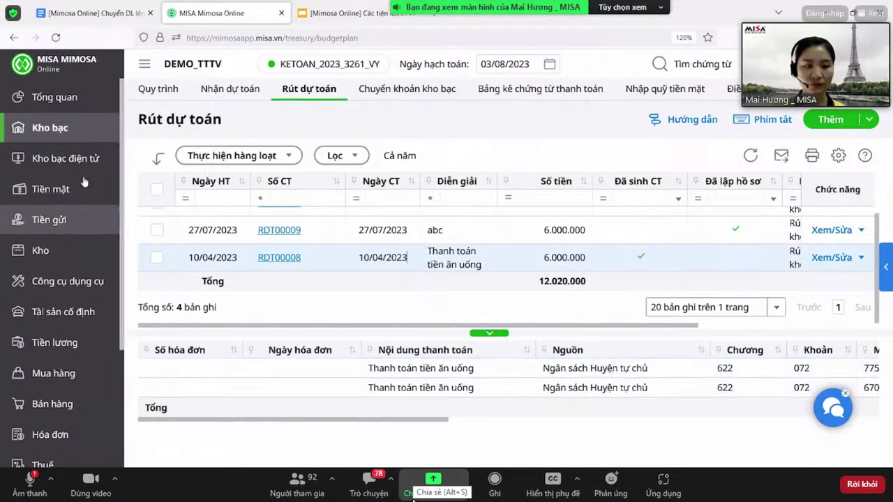
Go to data management and switch the working data to the 1382 "KHONGXOA MOI" database.
{"action": "left_click", "coordinate": [320, 64]}
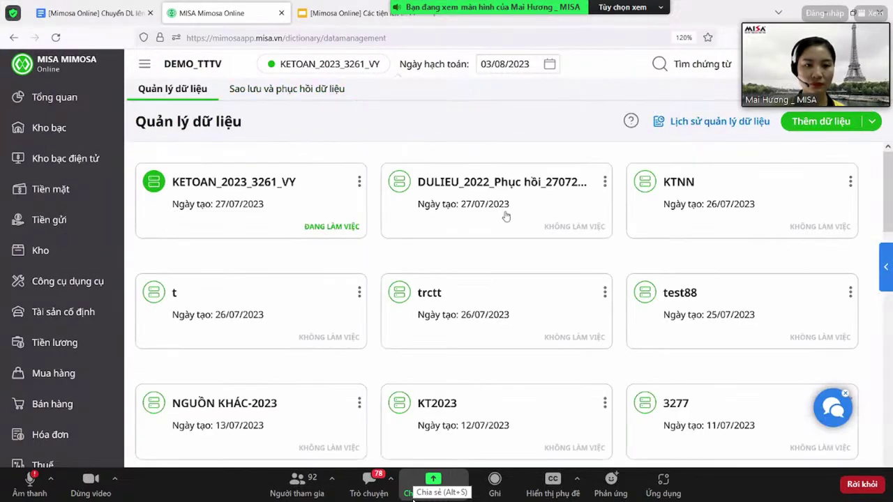
{"action": "scroll", "coordinate": [458, 228], "scroll_direction": "down", "scroll_amount": 6}
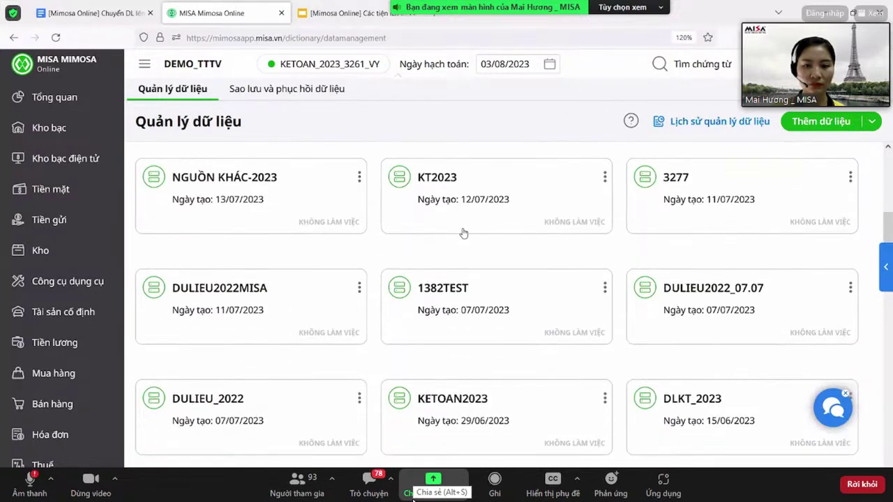
{"action": "double_click", "coordinate": [748, 285]}
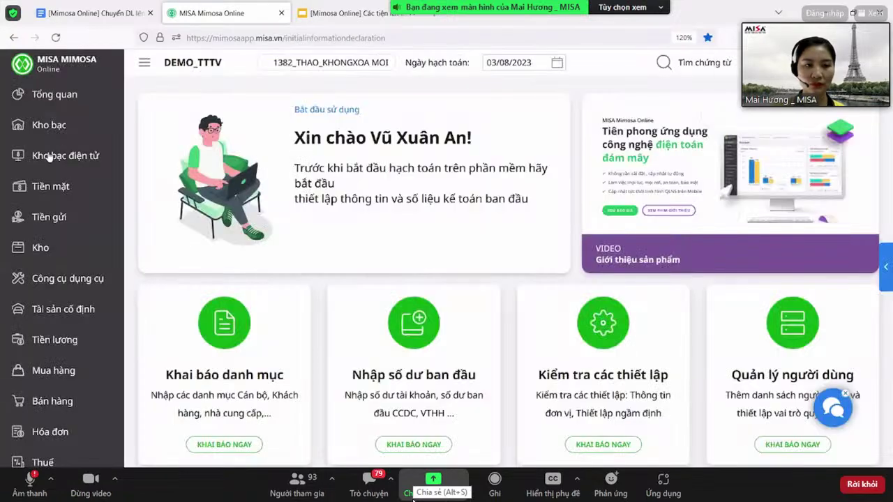
Open voucher RDT0031 from the Rút dự toán list under Kho bạc and put it into edit mode.
{"action": "left_click", "coordinate": [60, 126]}
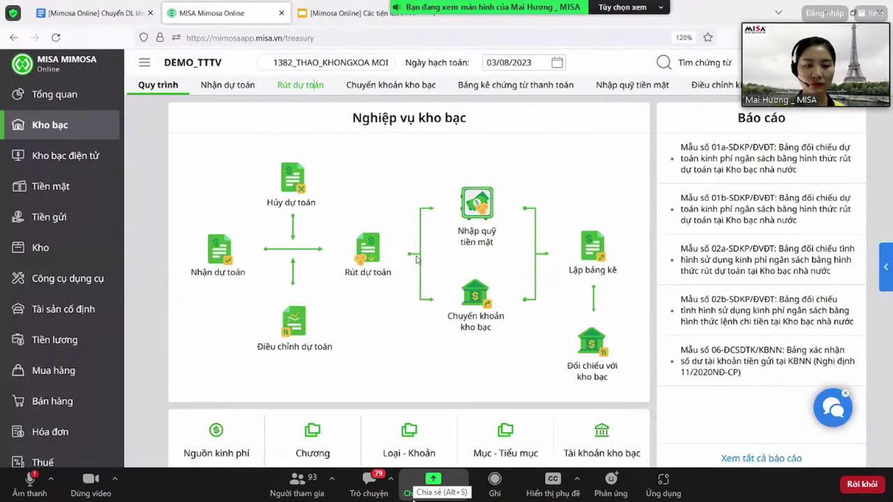
{"action": "left_click", "coordinate": [418, 256]}
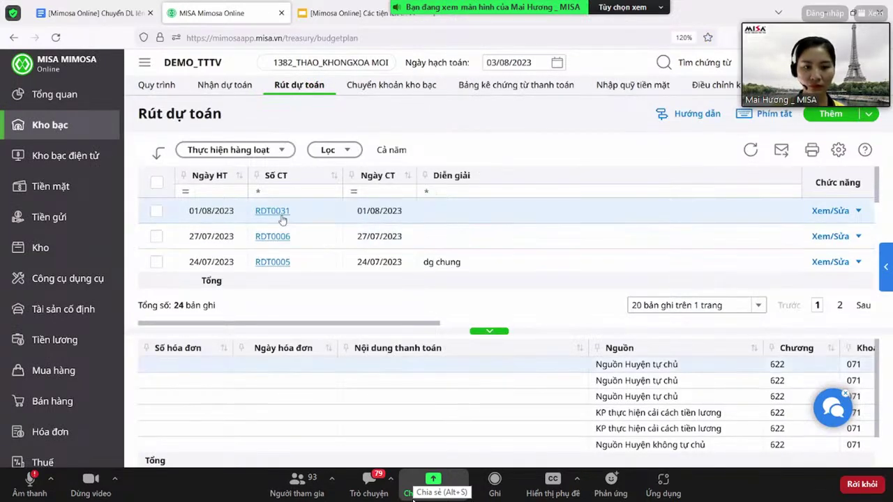
{"action": "left_click", "coordinate": [281, 215]}
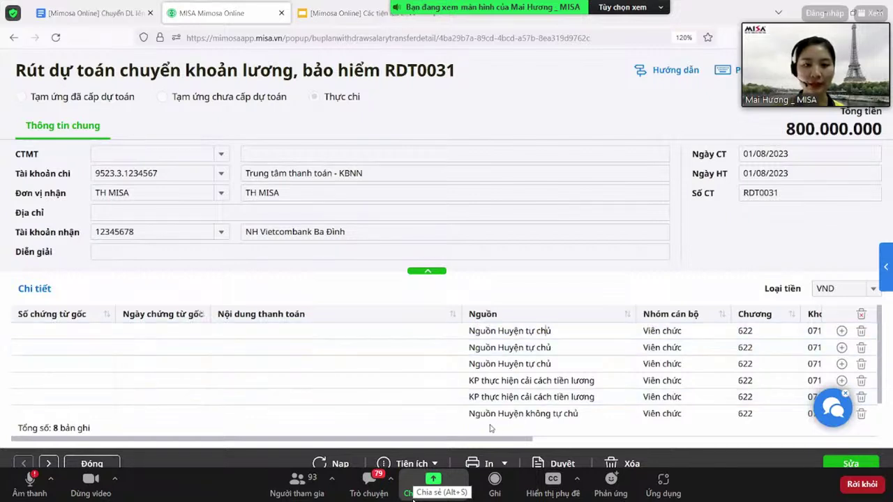
{"action": "left_click", "coordinate": [850, 463]}
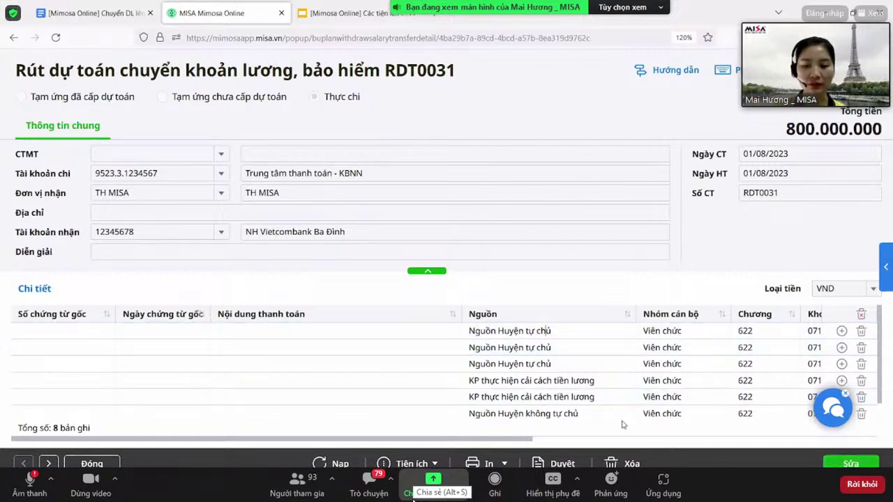
Examine the copy-down and copy-up options on the Nguồn cells of the voucher's first and lower detail lines.
{"action": "left_click", "coordinate": [613, 333]}
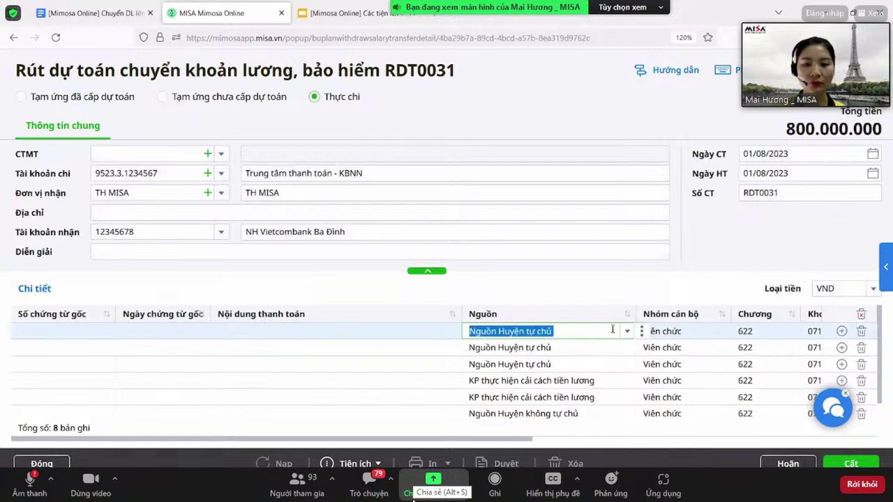
{"action": "left_click", "coordinate": [642, 332]}
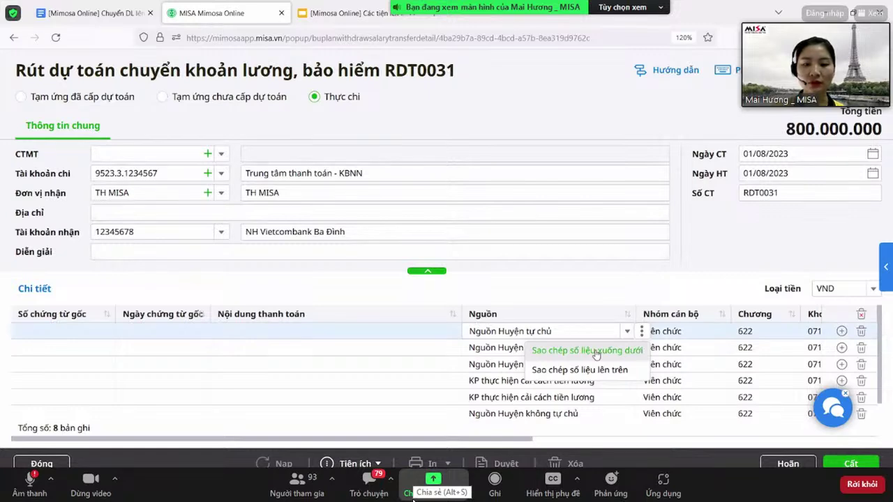
{"action": "left_click", "coordinate": [617, 415]}
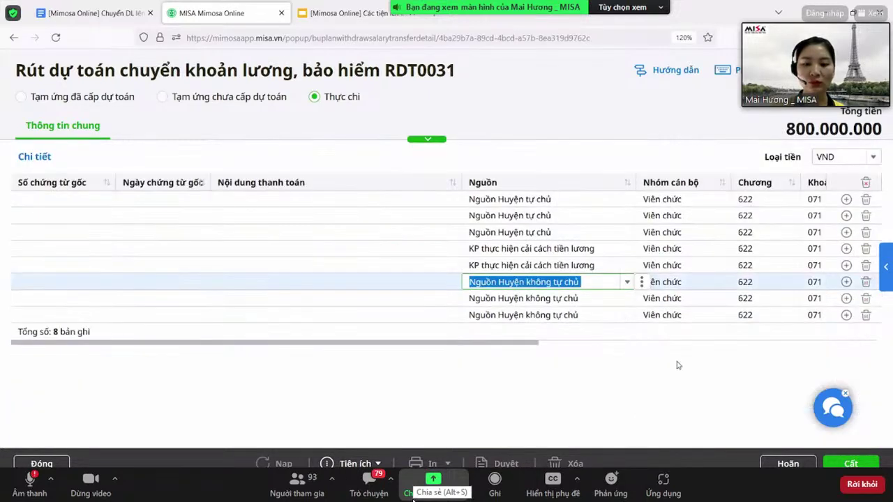
{"action": "left_click", "coordinate": [613, 314]}
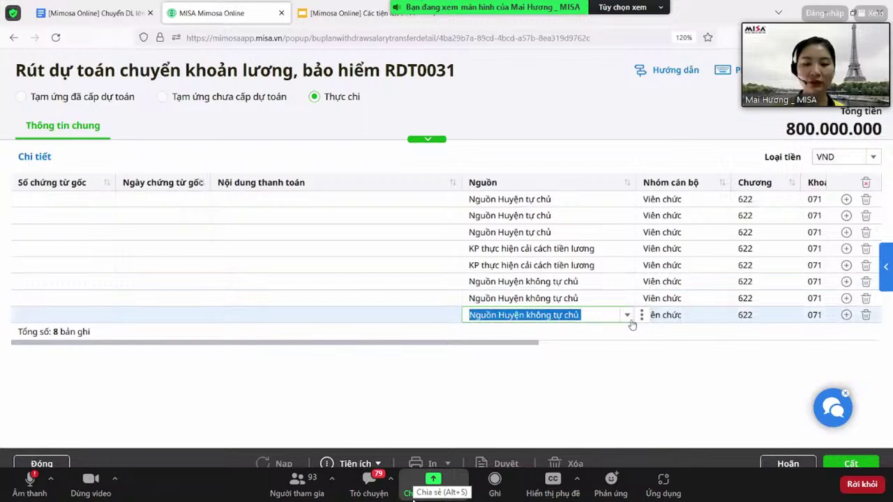
{"action": "left_click", "coordinate": [644, 317]}
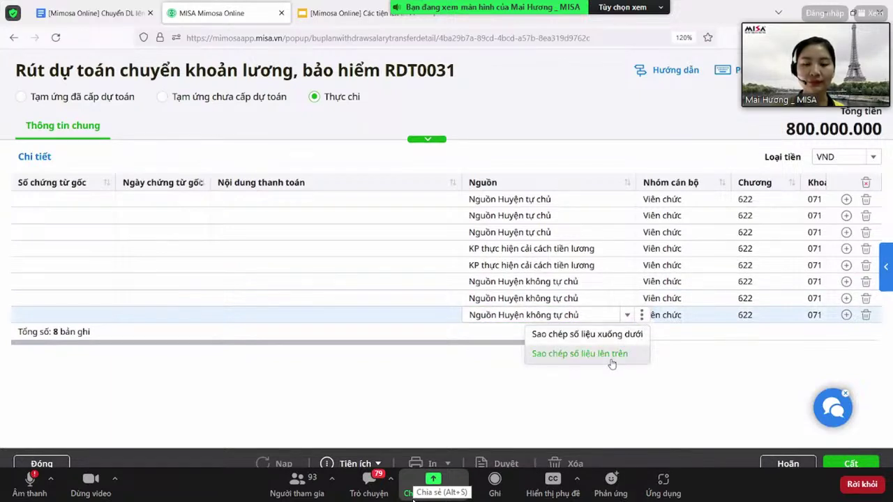
Copy the first detail line's Nguồn value, Nguồn Huyện tự chủ, down to all lines below.
{"action": "left_click", "coordinate": [631, 201]}
{"action": "left_click", "coordinate": [643, 200]}
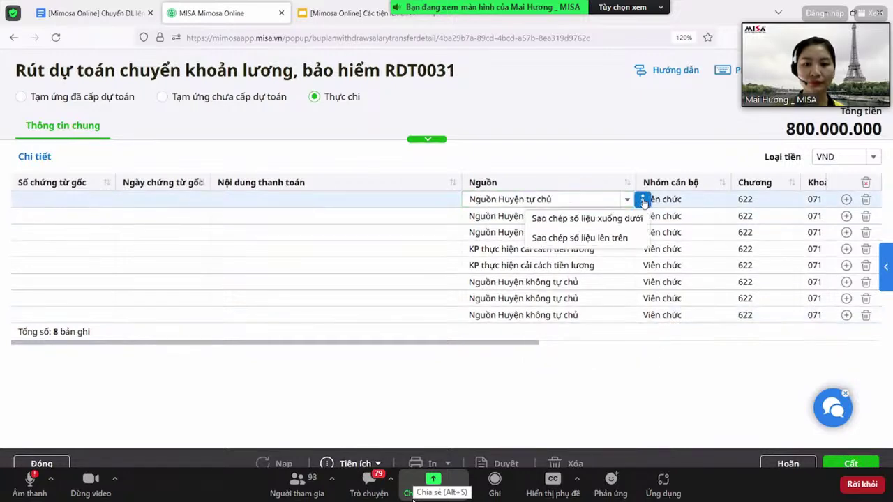
{"action": "left_click", "coordinate": [621, 218]}
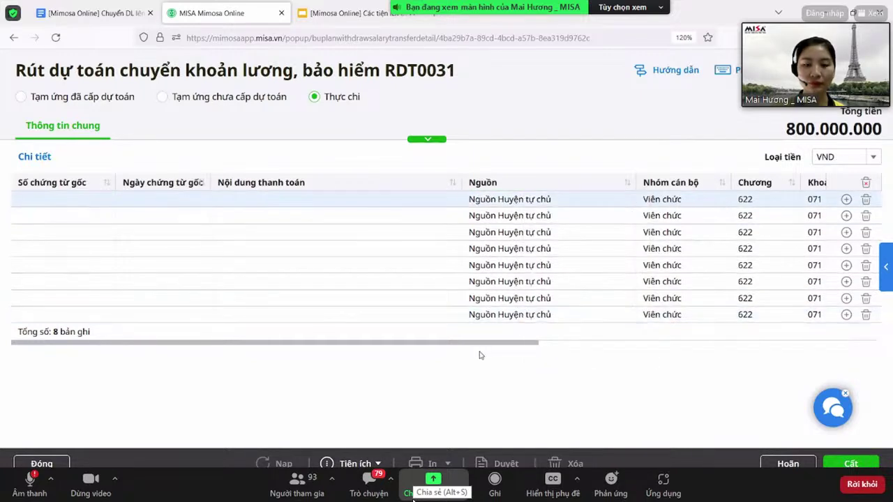
Examine the Tiểu mục, Khoản and Nguồn cells of the first detail line and the copy options offered for them.
{"action": "left_click_drag", "start_coordinate": [474, 342], "coordinate": [693, 338]}
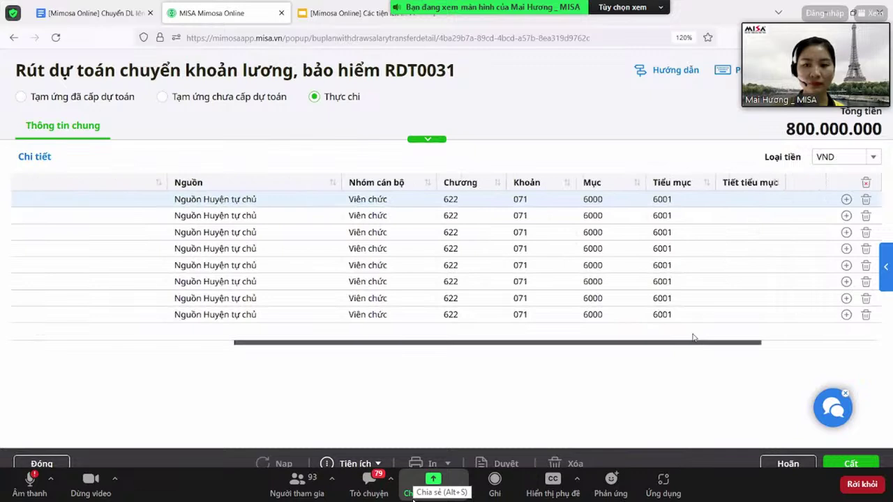
{"action": "left_click", "coordinate": [686, 200]}
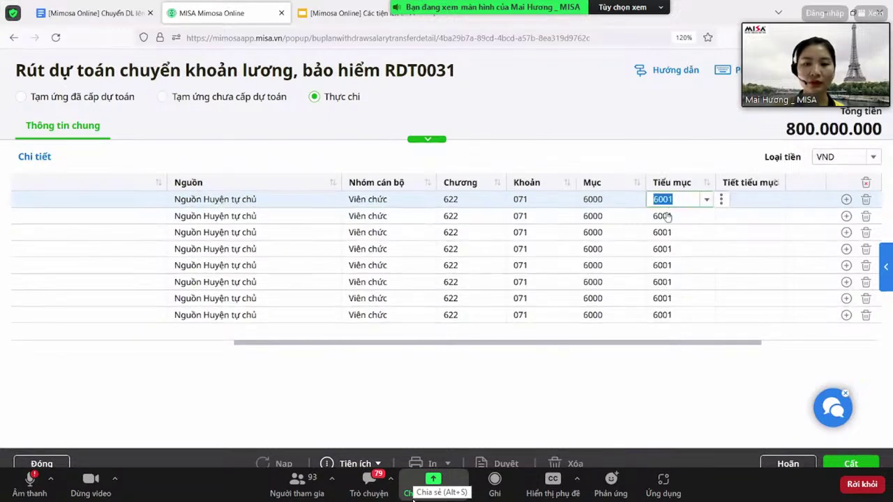
{"action": "left_click", "coordinate": [530, 200]}
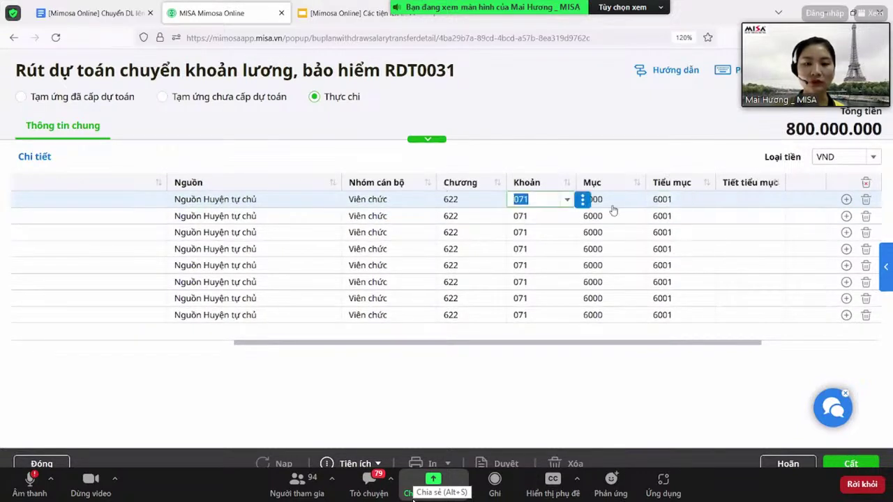
{"action": "left_click", "coordinate": [305, 199]}
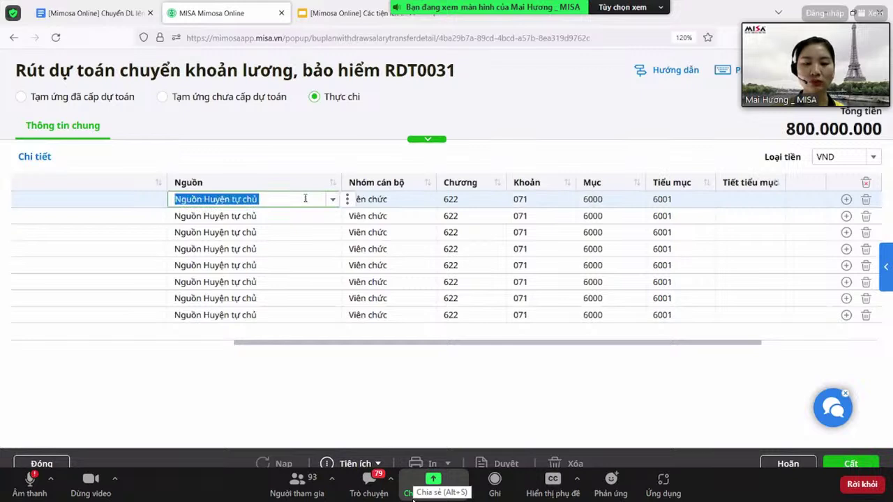
{"action": "left_click", "coordinate": [348, 200]}
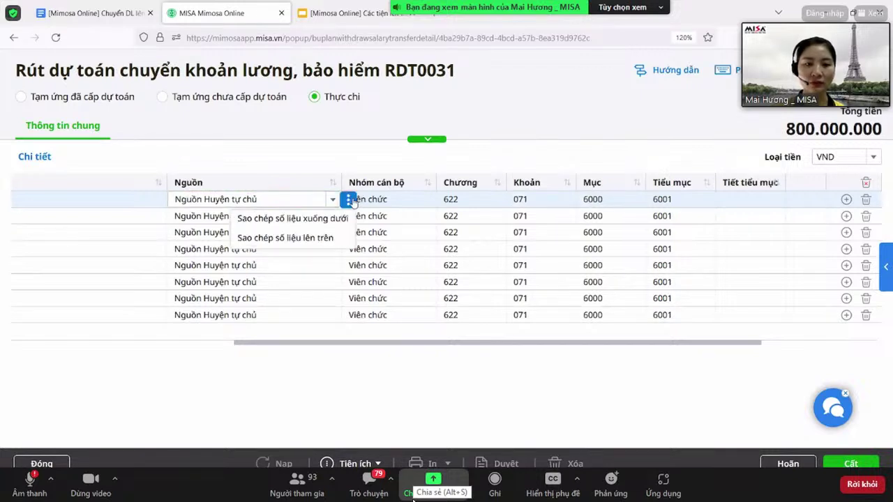
{"action": "left_click", "coordinate": [343, 236]}
{"action": "left_click", "coordinate": [348, 200]}
{"action": "left_click", "coordinate": [307, 207]}
Highlight the "Ctrl + 2" text on the presentation's "Cách thực hiện" slide, then return to voucher RDT0031.
{"action": "left_click", "coordinate": [356, 13]}
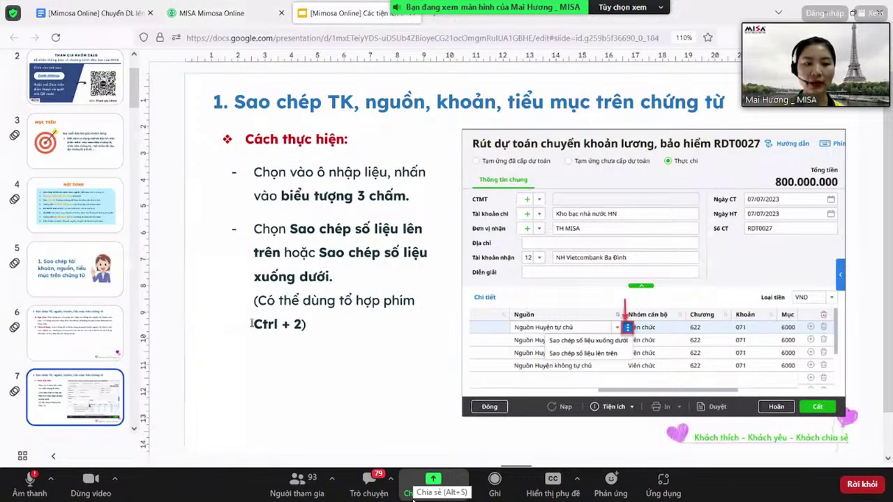
{"action": "left_click_drag", "start_coordinate": [254, 324], "coordinate": [300, 323]}
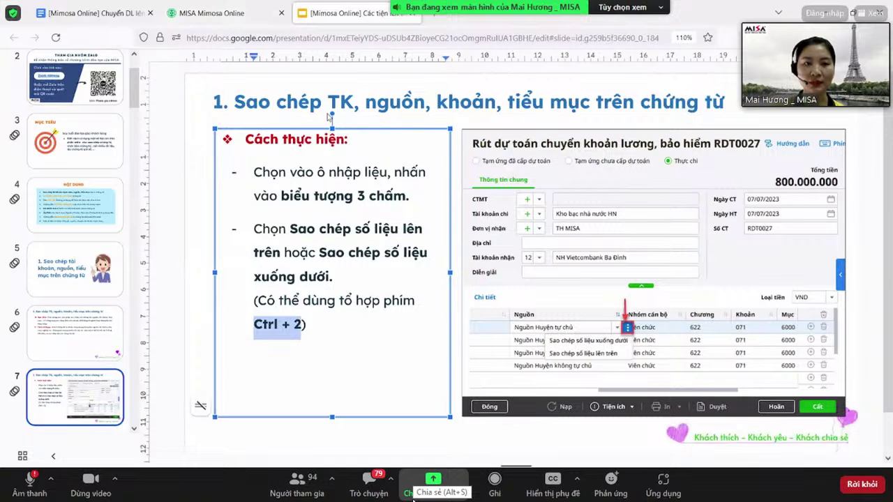
{"action": "left_click", "coordinate": [228, 6]}
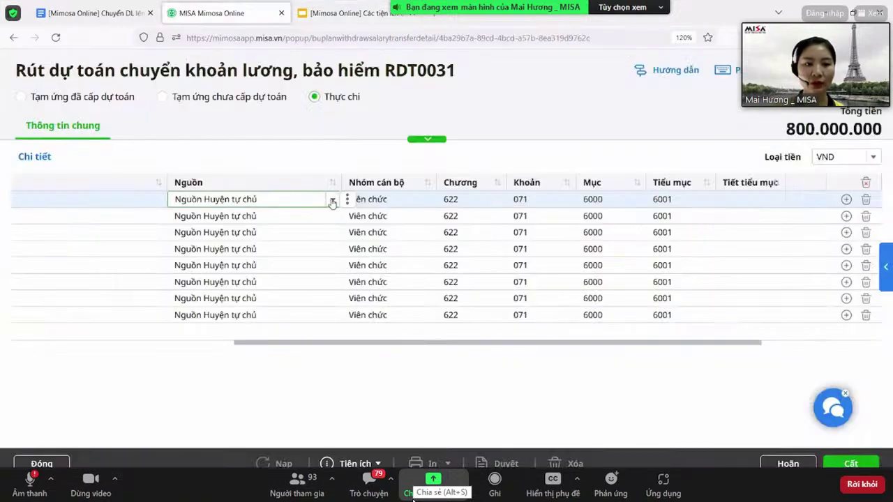
Set the first detail line's Nguồn to Nguồn Huyện không tự chủ and copy it down to all lines below.
{"action": "left_click", "coordinate": [332, 201]}
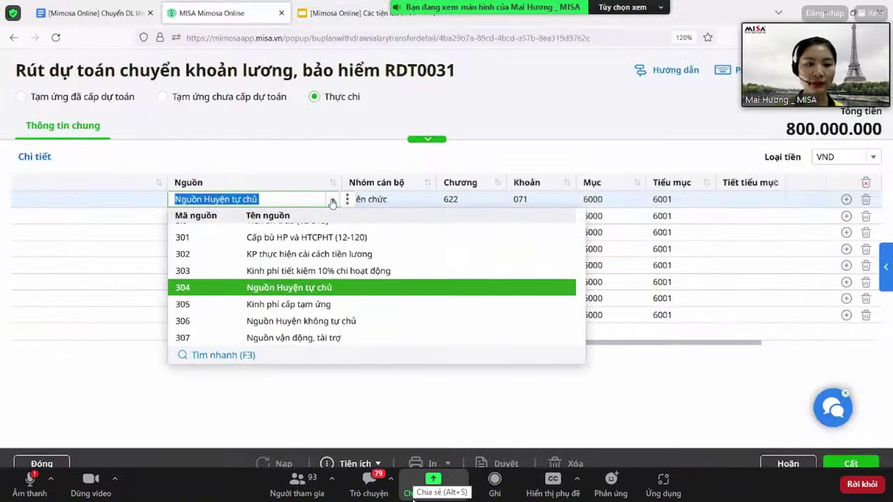
{"action": "left_click", "coordinate": [358, 321]}
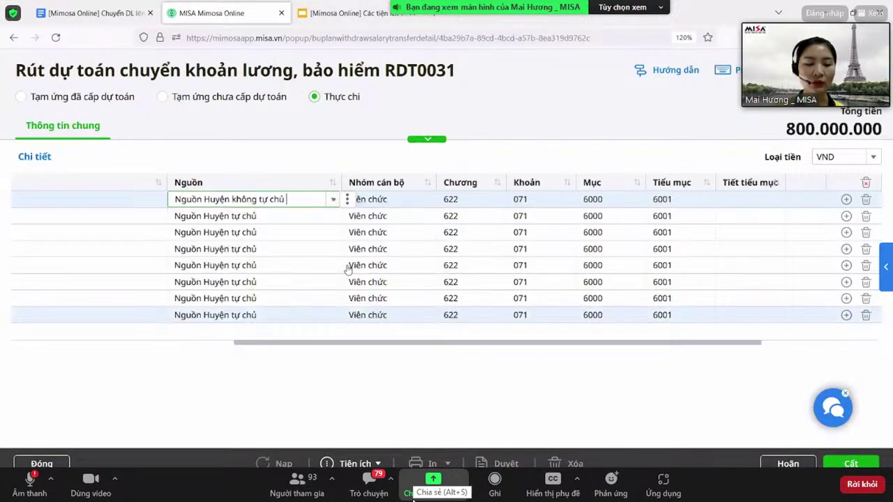
{"action": "left_click", "coordinate": [347, 199]}
{"action": "left_click", "coordinate": [308, 202]}
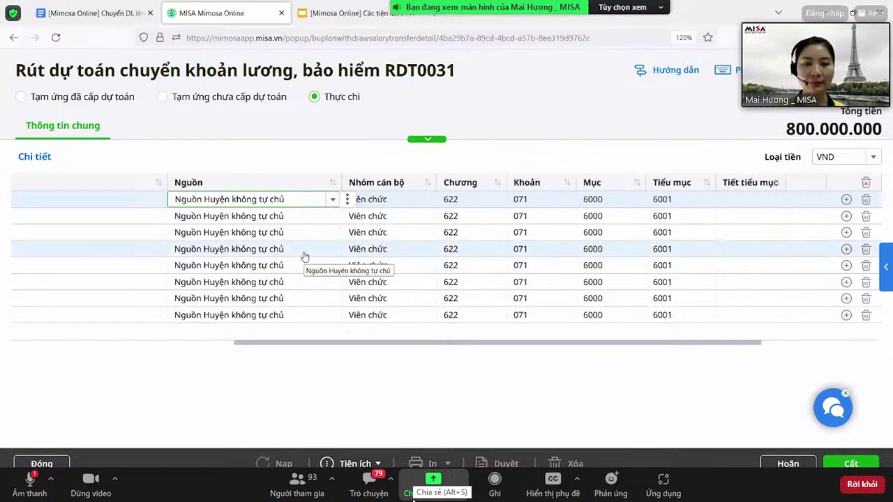
Set the first detail line's Tiểu mục to 6101 and copy it down to all lines below.
{"action": "left_click", "coordinate": [680, 200]}
{"action": "left_click", "coordinate": [705, 201]}
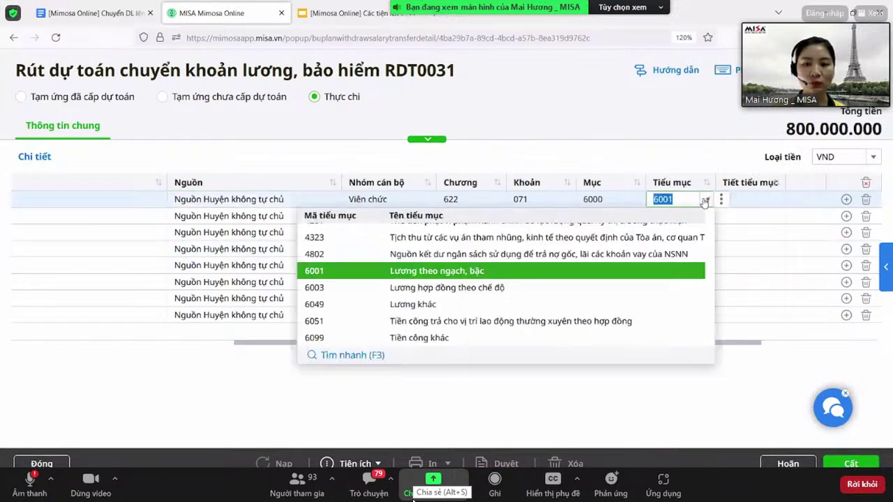
{"action": "type", "text": "6101"}
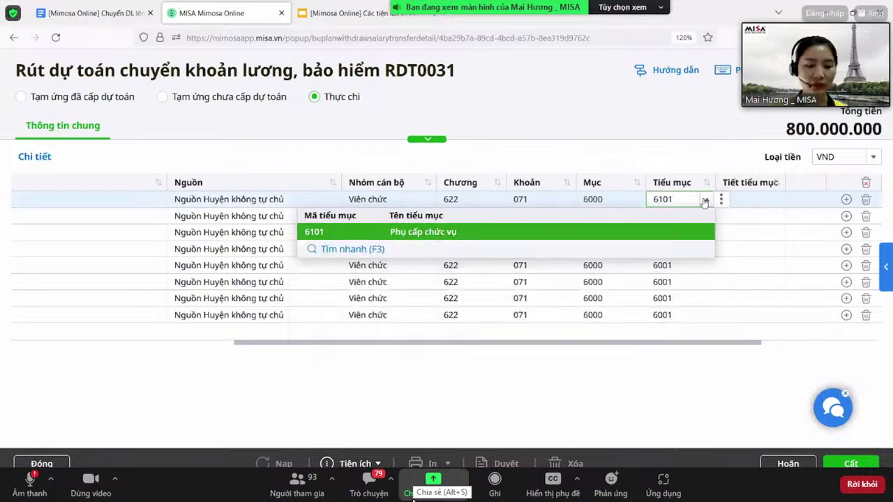
{"action": "key", "text": "Return"}
{"action": "left_click", "coordinate": [679, 199]}
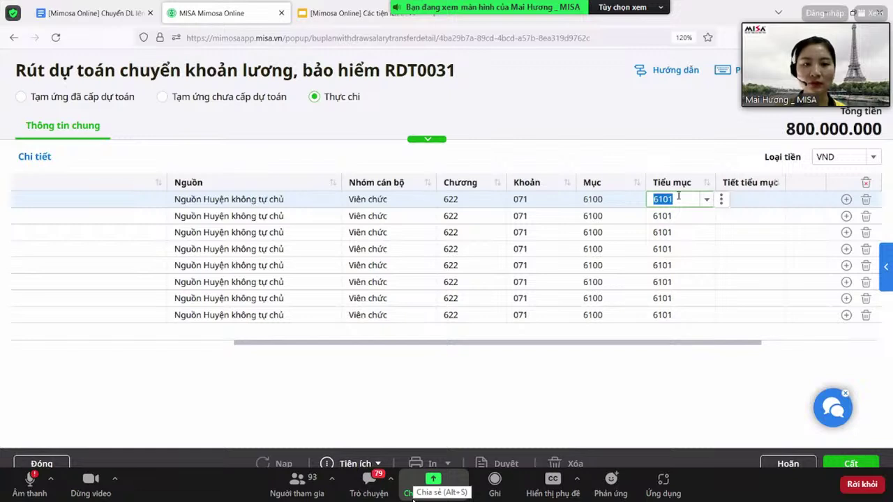
Set the first detail line's Tiểu mục to 6001, copy it down to all lines below, and save the voucher.
{"action": "left_click", "coordinate": [721, 199]}
{"action": "left_click", "coordinate": [628, 218]}
{"action": "type", "text": "6001"}
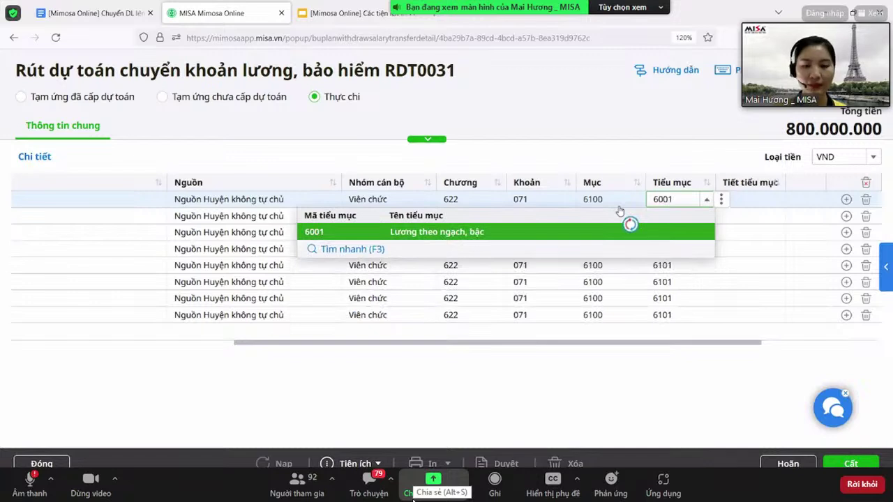
{"action": "key", "text": "Return"}
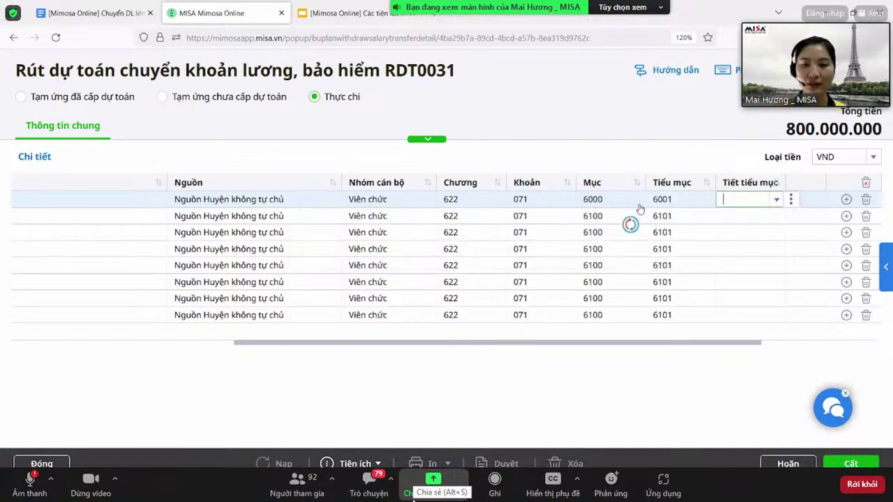
{"action": "double_click", "coordinate": [678, 200]}
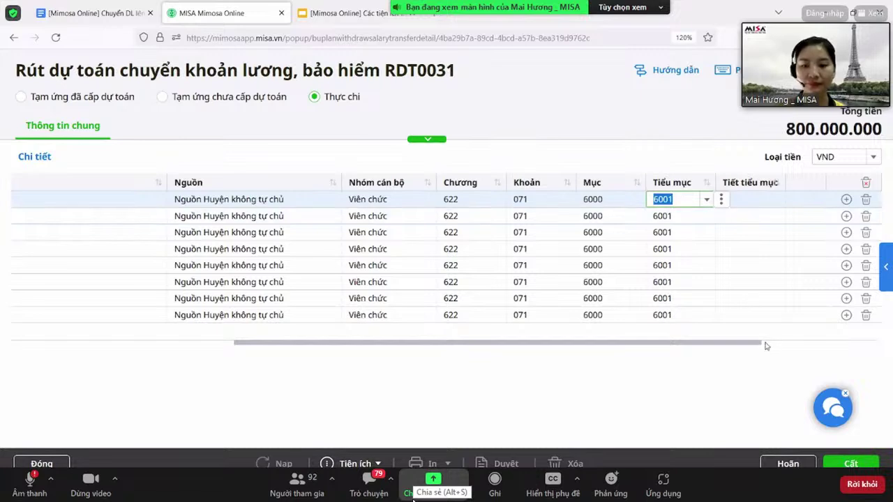
{"action": "left_click", "coordinate": [836, 460]}
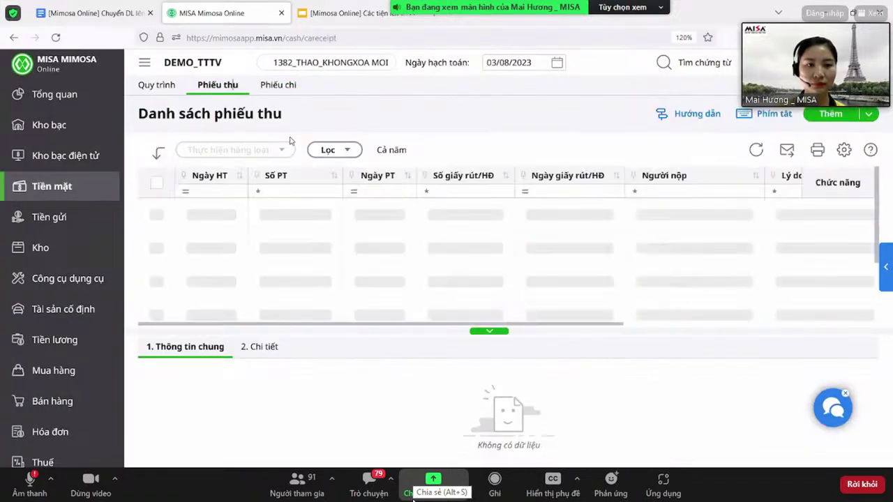
Post cash receipt PT00008 to the ledger, close it, and open the row actions of receipt PT00009.
{"action": "left_click", "coordinate": [272, 215]}
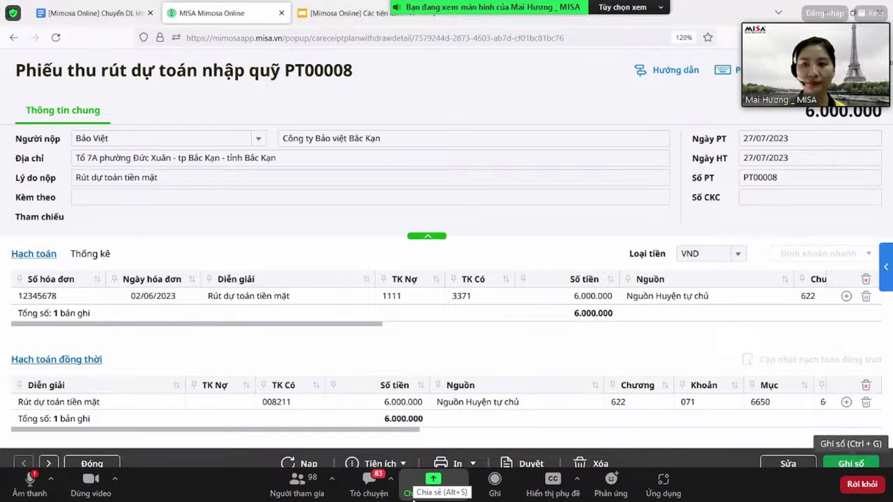
{"action": "left_click", "coordinate": [850, 464]}
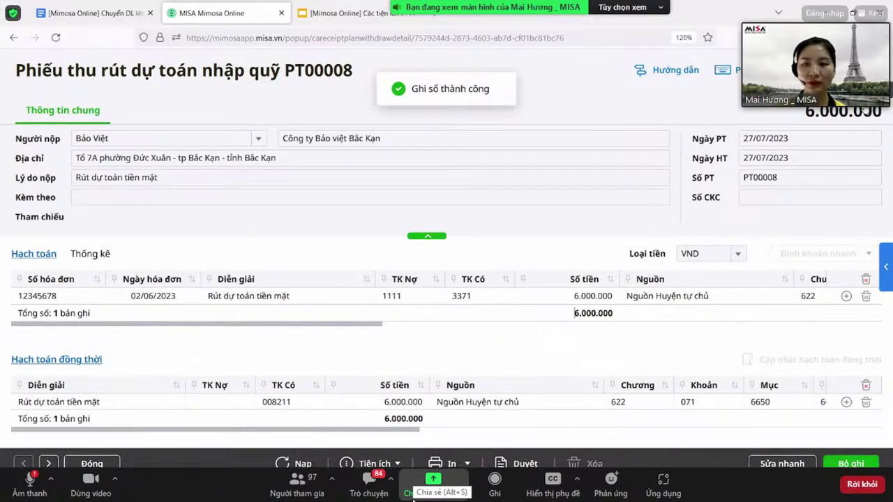
{"action": "key", "text": "Escape"}
{"action": "left_click", "coordinate": [858, 233]}
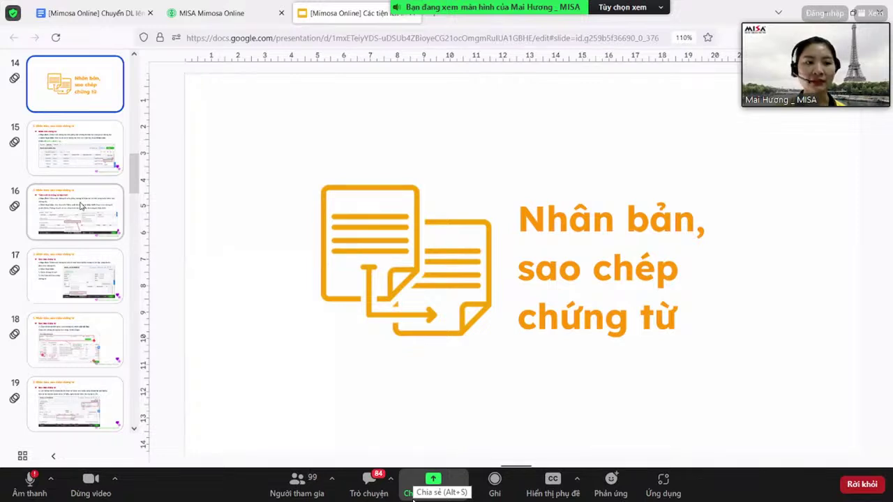
Show the "Nhân bản chứng từ" slide, highlight its "Ctrl + Shift + C" text, and return to voucher RDT0033.
{"action": "left_click", "coordinate": [76, 143]}
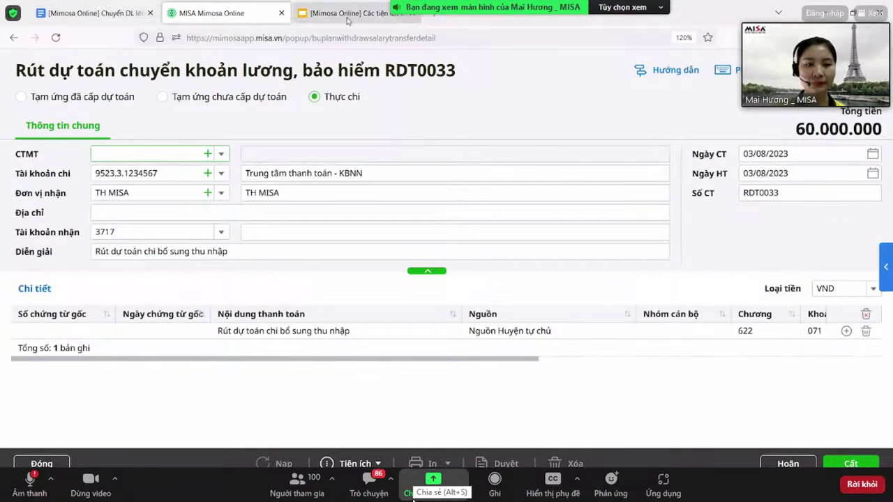
{"action": "left_click", "coordinate": [347, 10]}
{"action": "left_click", "coordinate": [79, 165]}
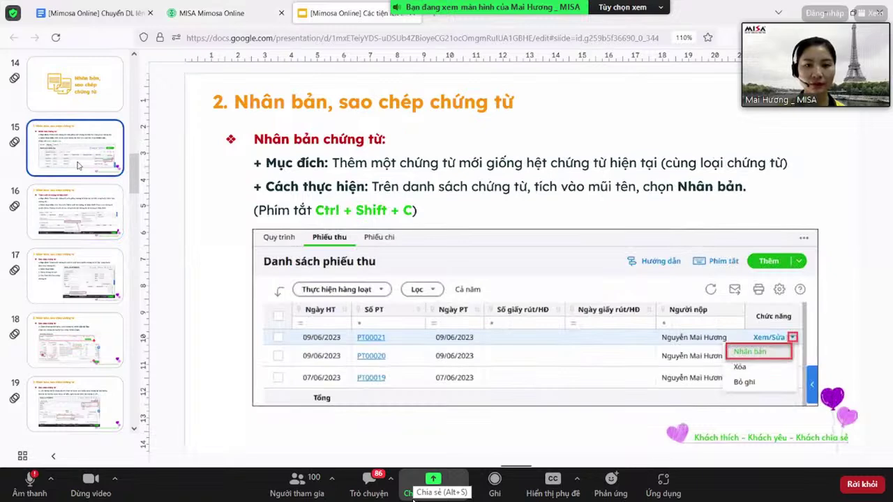
{"action": "left_click", "coordinate": [316, 210]}
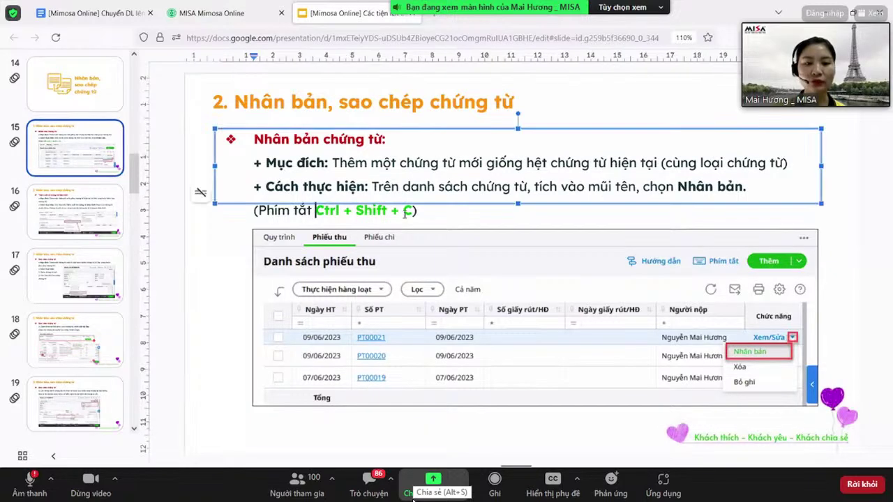
{"action": "left_click_drag", "start_coordinate": [405, 214], "coordinate": [413, 213]}
{"action": "left_click", "coordinate": [207, 14]}
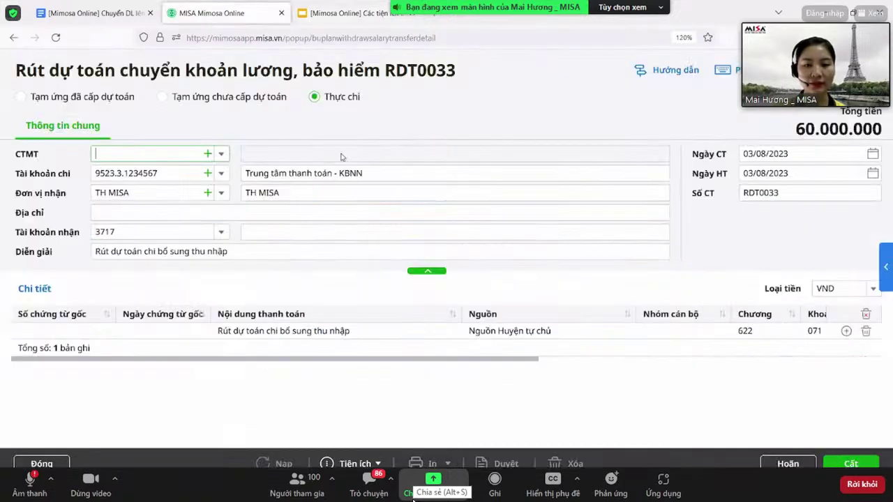
Discard the unsaved duplicate RDT0033, duplicate voucher RDT0017 once more, and discard that copy too.
{"action": "left_click", "coordinate": [774, 463]}
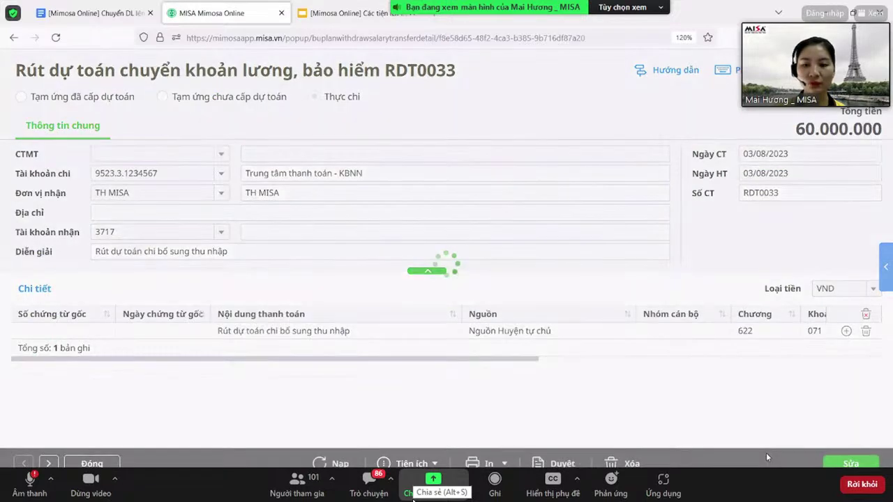
{"action": "key", "text": "Escape"}
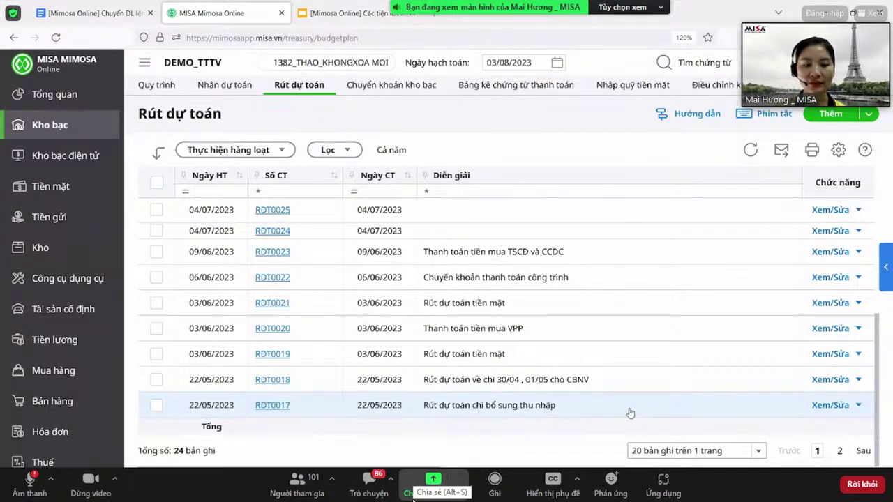
{"action": "double_click", "coordinate": [345, 407]}
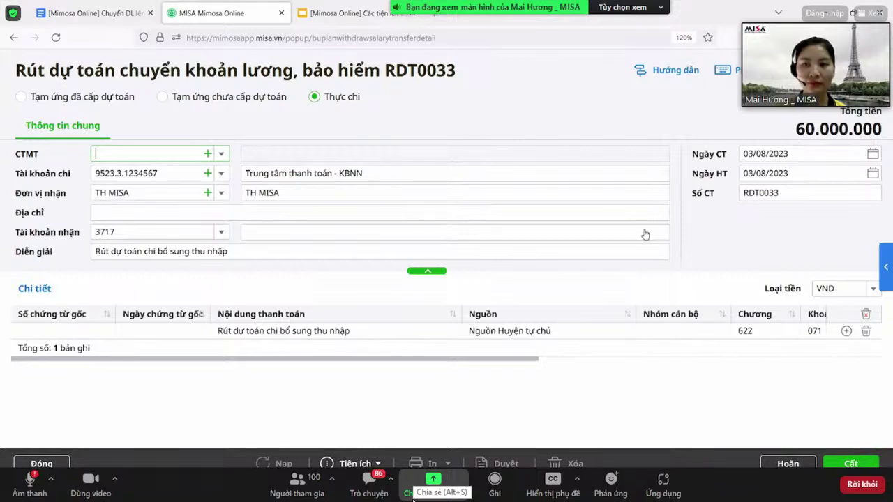
{"action": "key", "text": "Escape"}
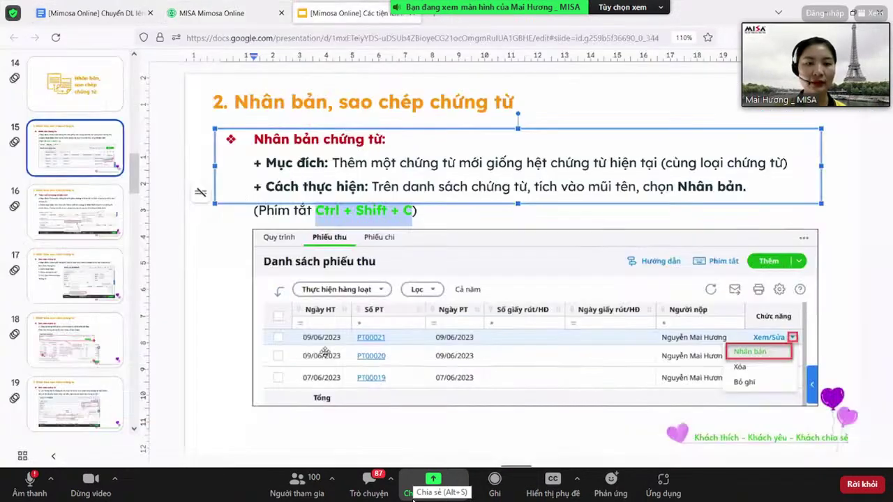
Examine the "Thêm mới từ chứng từ hiện thời" slide and return to the Rút dự toán list in Mimosa Online.
{"action": "left_click", "coordinate": [349, 12]}
{"action": "left_click", "coordinate": [97, 217]}
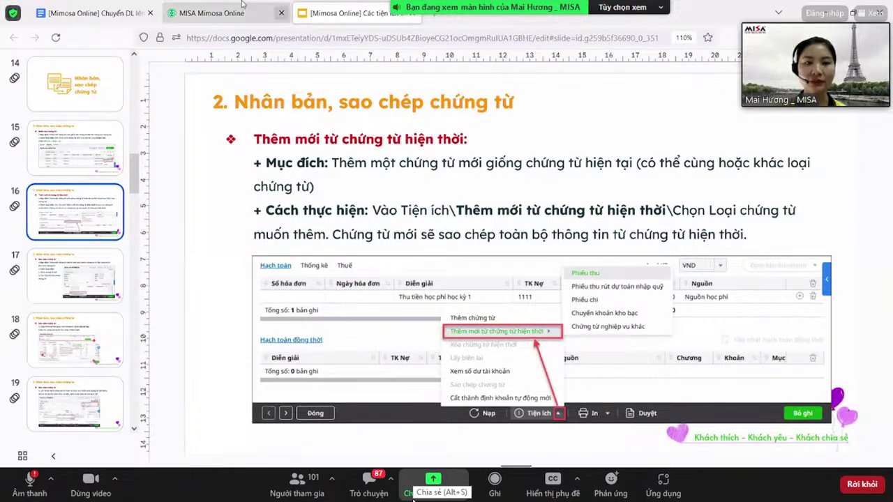
{"action": "left_click", "coordinate": [222, 12]}
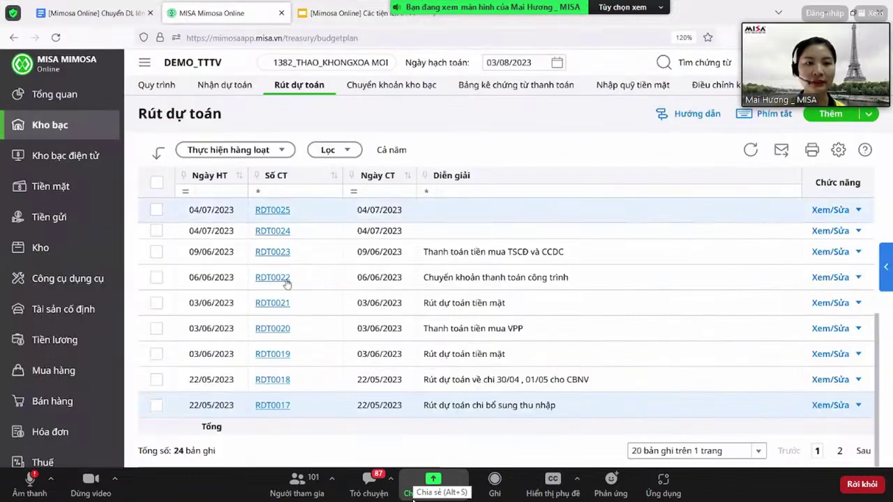
Create a new voucher from RDT0017 with Thêm mới từ chứng từ hiện thời, and return to the Rút dự toán list without keeping it.
{"action": "left_click", "coordinate": [276, 403]}
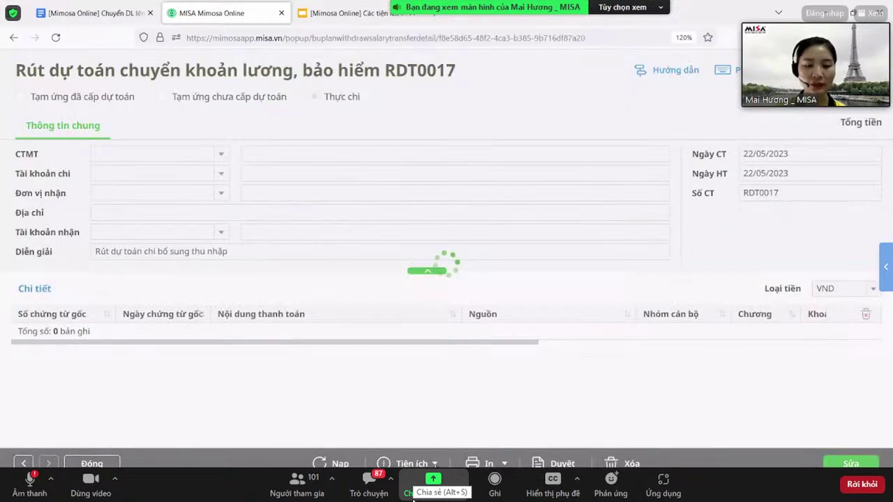
{"action": "left_click", "coordinate": [406, 463]}
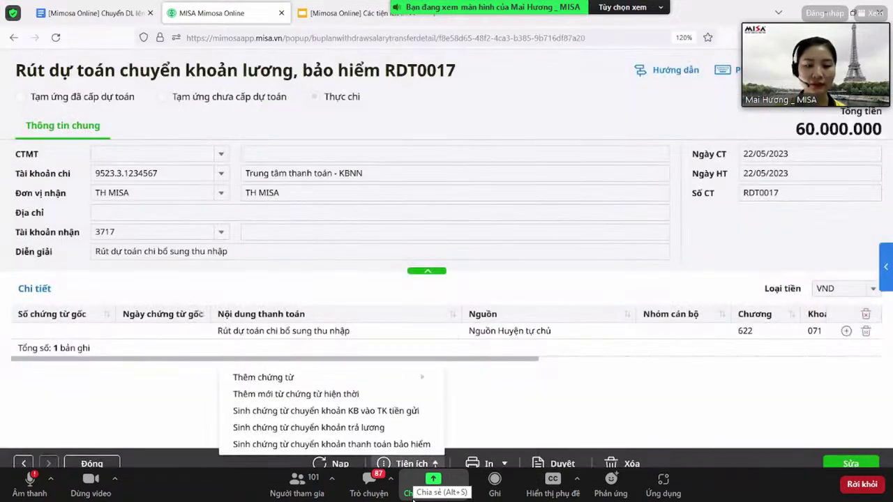
{"action": "left_click", "coordinate": [372, 396]}
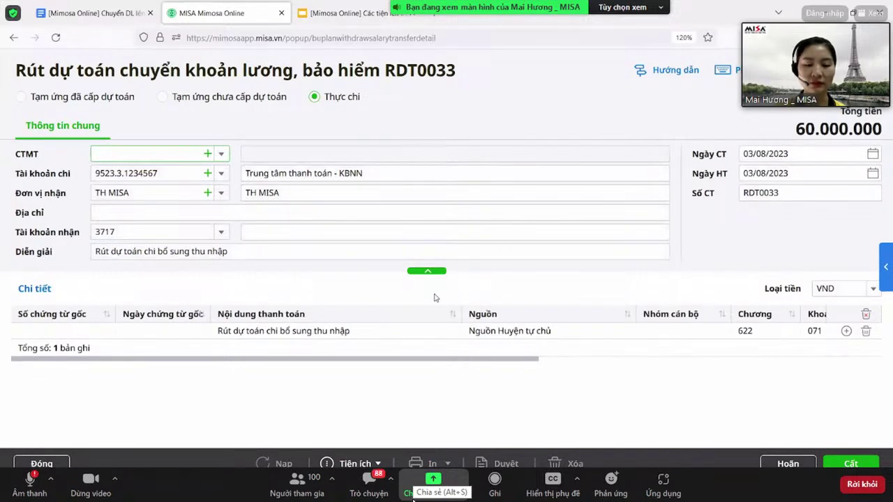
{"action": "key", "text": "ctrl+s"}
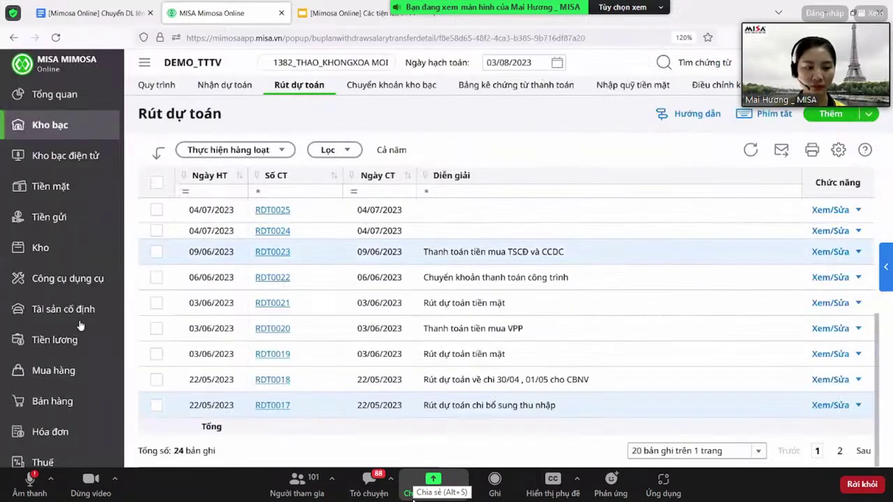
Create a Phiếu chi from cash receipt PT00008 with Thêm mới từ chứng từ hiện thời, and discard it without saving.
{"action": "left_click", "coordinate": [74, 186]}
{"action": "left_click", "coordinate": [333, 225]}
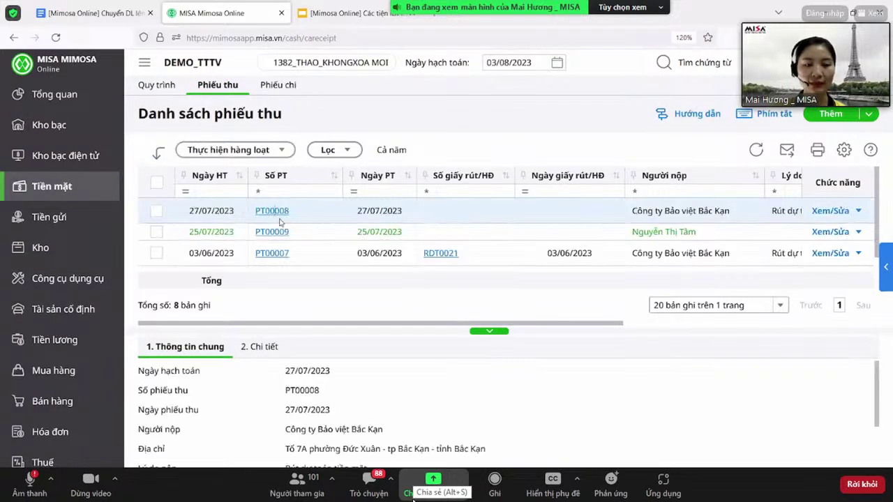
{"action": "double_click", "coordinate": [365, 408]}
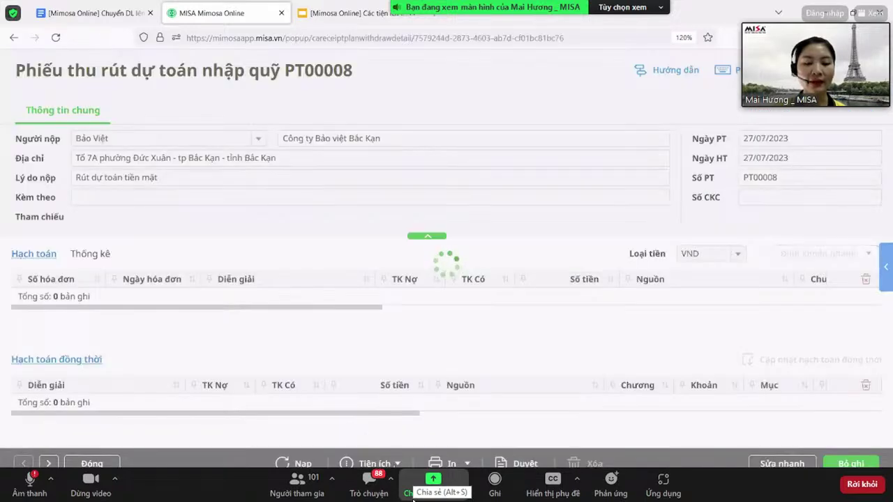
{"action": "left_click", "coordinate": [370, 464]}
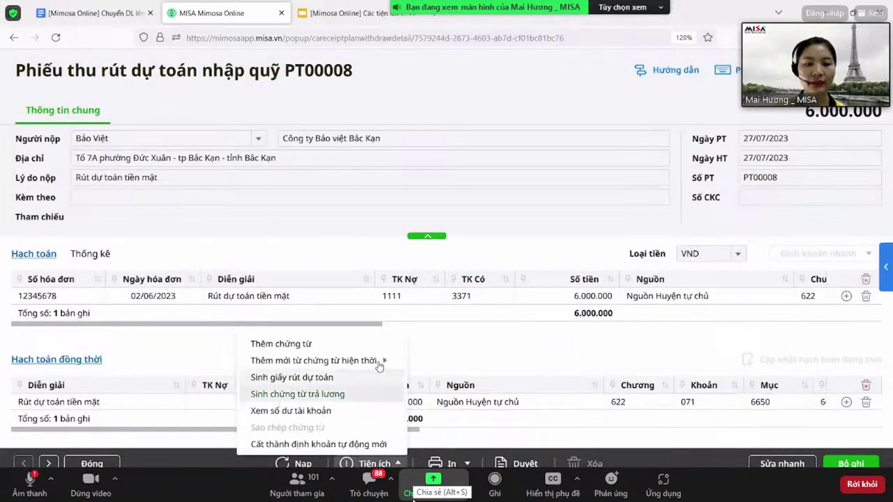
{"action": "mouse_move", "coordinate": [378, 365]}
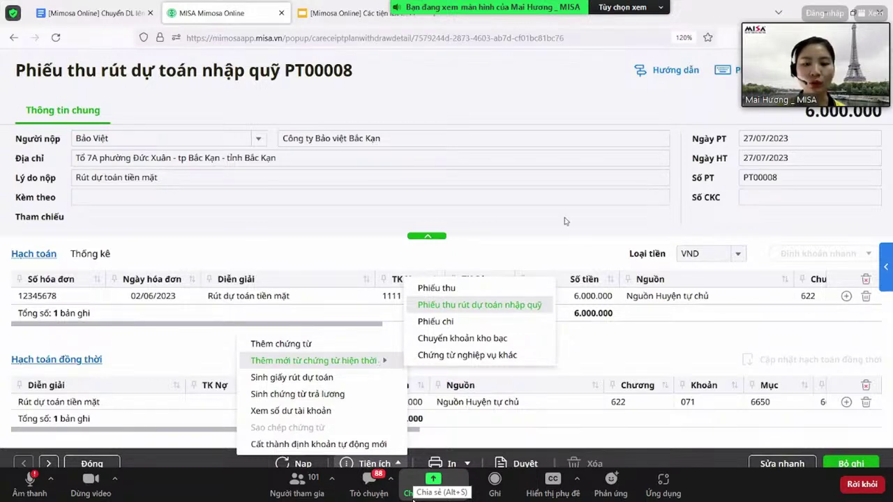
{"action": "left_click", "coordinate": [583, 298]}
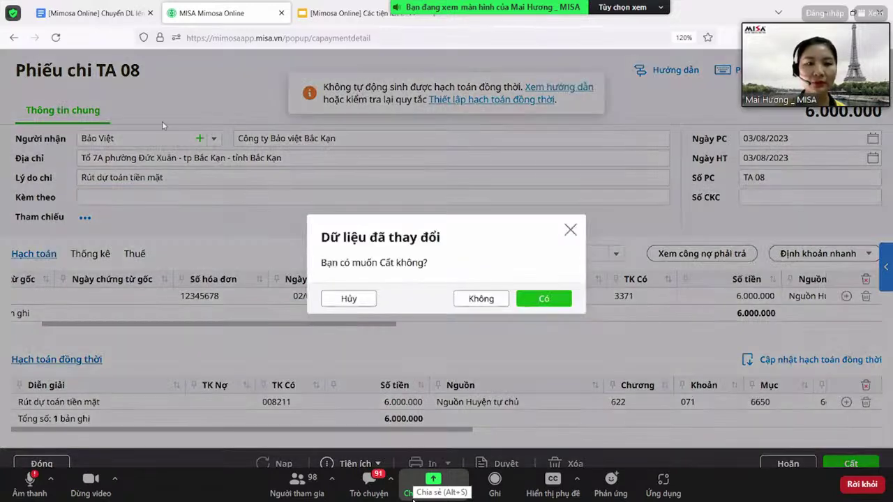
{"action": "left_click", "coordinate": [481, 297]}
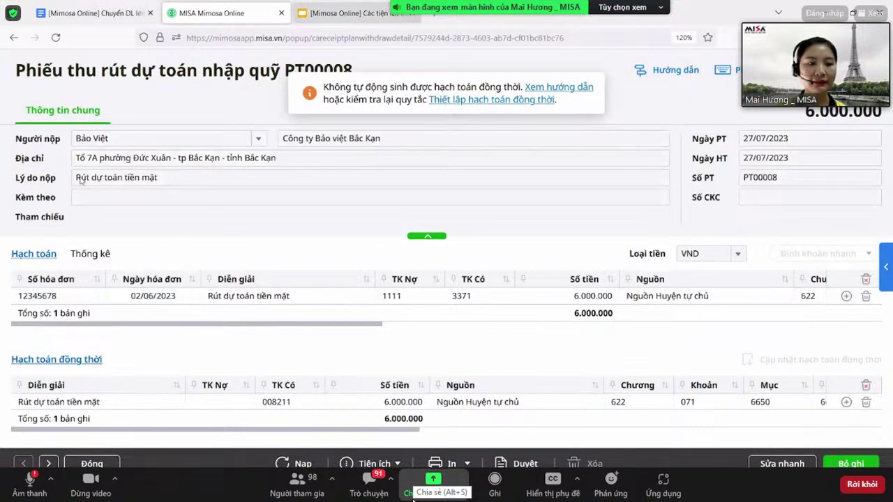
Switch to the presentation and review the "Nhân bản chứng từ" and "Thêm mới từ chứng từ hiện thời" slides.
{"action": "left_click", "coordinate": [334, 13]}
{"action": "key", "text": "Up"}
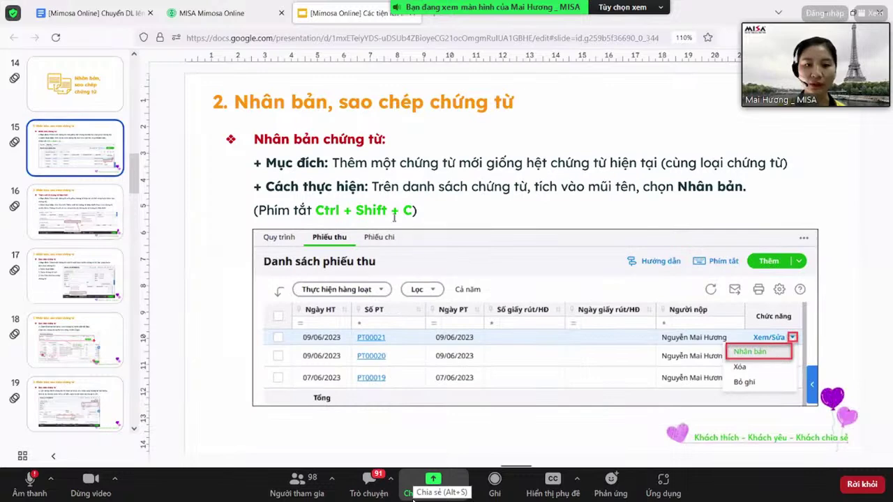
{"action": "left_click", "coordinate": [118, 191]}
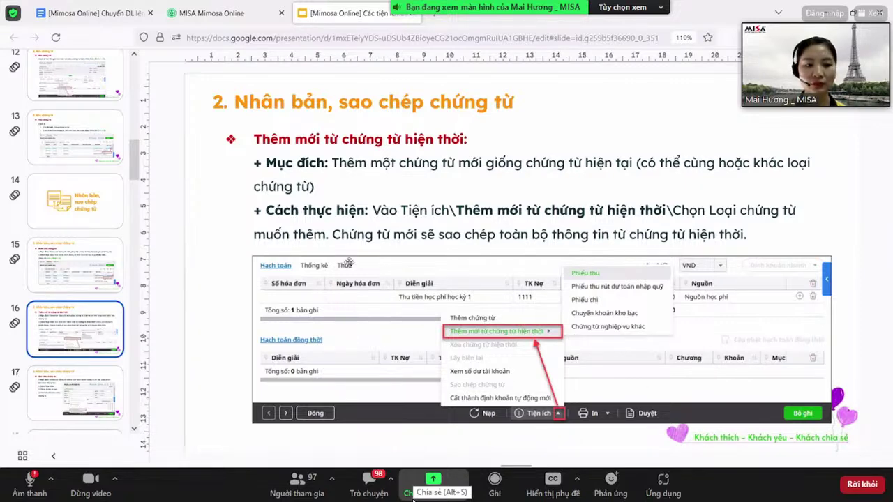
Show the "Sao chép chứng từ" slide and highlight the Mục đích text about creating a voucher from one or more existing vouchers.
{"action": "scroll", "coordinate": [59, 279], "scroll_direction": "down", "scroll_amount": 2}
{"action": "key", "text": "Down"}
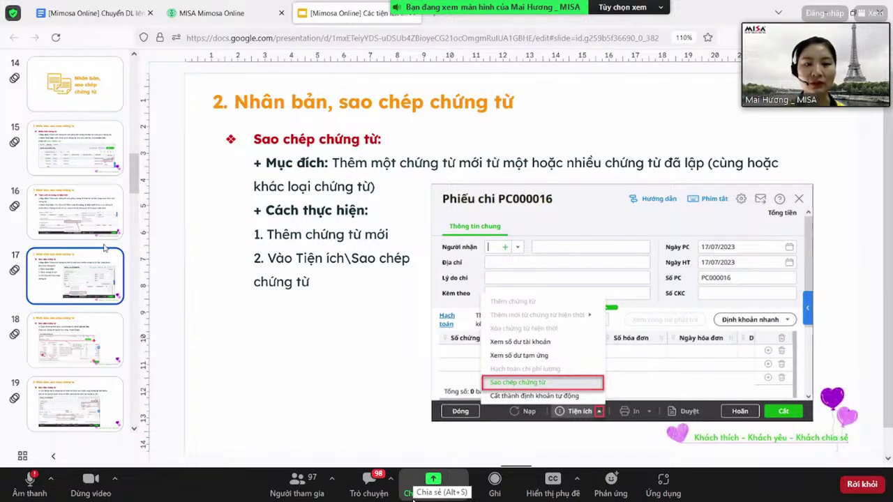
{"action": "left_click_drag", "start_coordinate": [415, 164], "coordinate": [748, 167]}
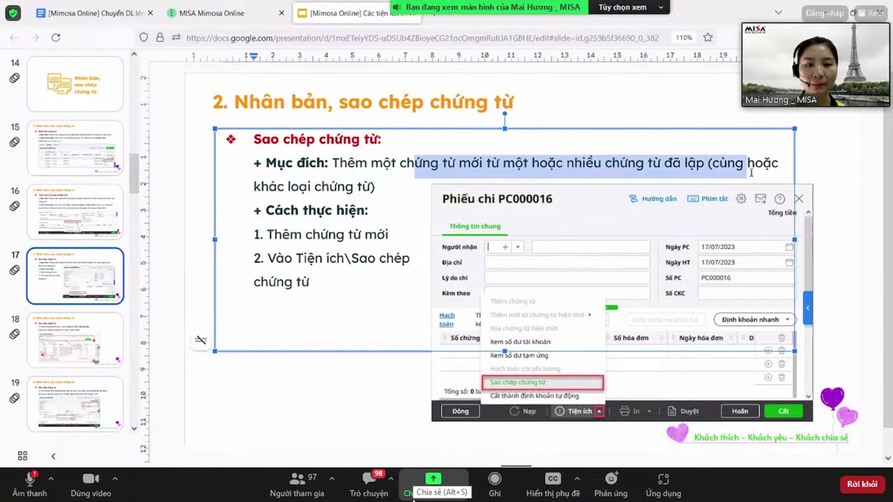
{"action": "scroll", "coordinate": [89, 321], "scroll_direction": "down", "scroll_amount": 1}
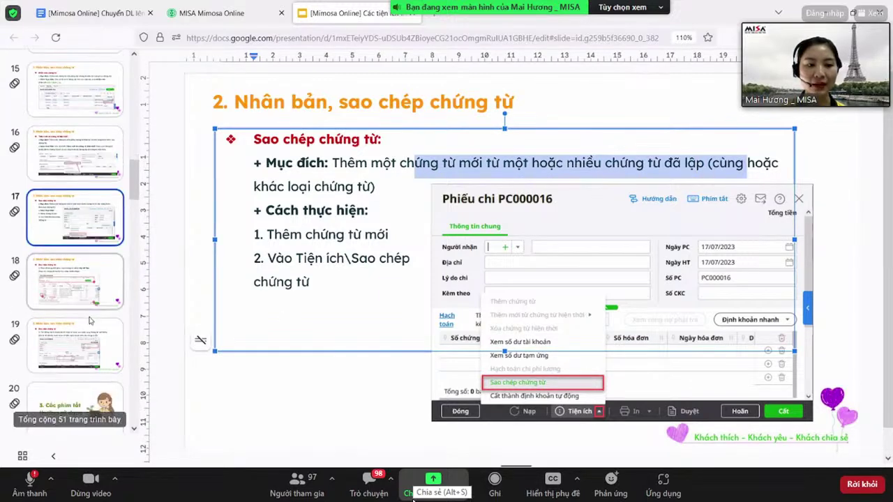
Compare the slide on editing copied voucher details with the "Thêm mới từ chứng từ hiện thời" slide and the "Sao chép chứng từ" instructions.
{"action": "left_click", "coordinate": [92, 291]}
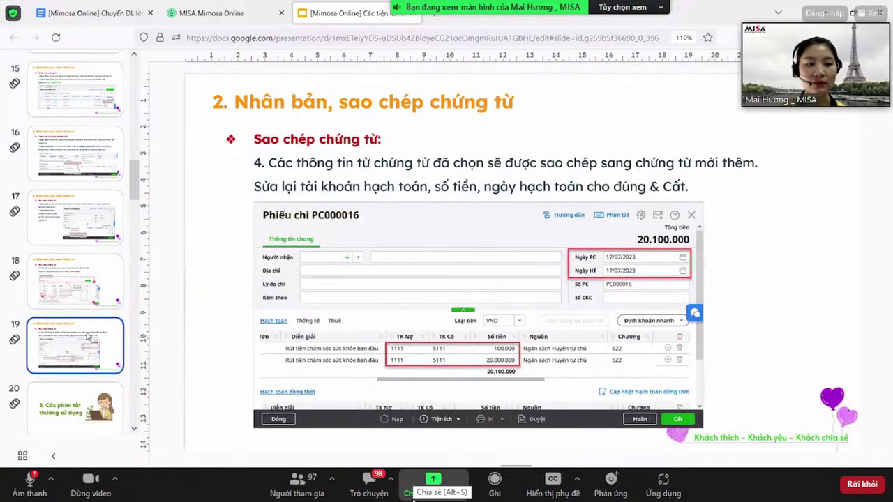
{"action": "scroll", "coordinate": [87, 336], "scroll_direction": "up", "scroll_amount": 1}
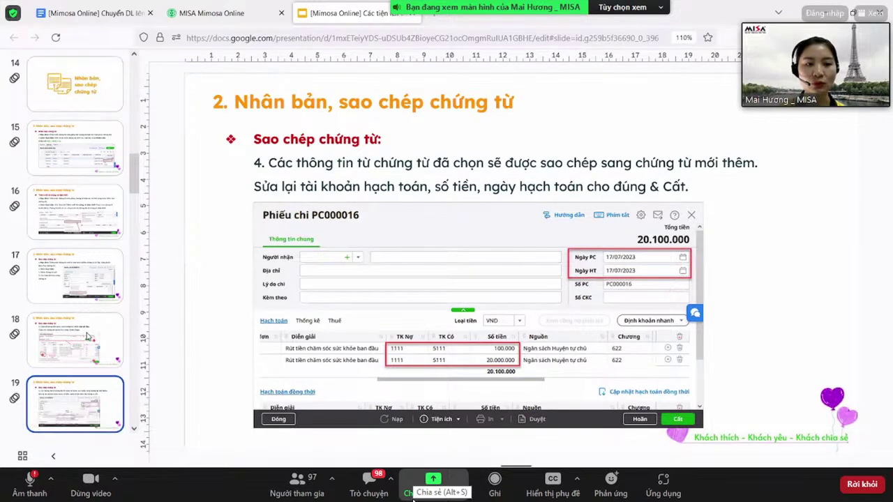
{"action": "left_click", "coordinate": [82, 170]}
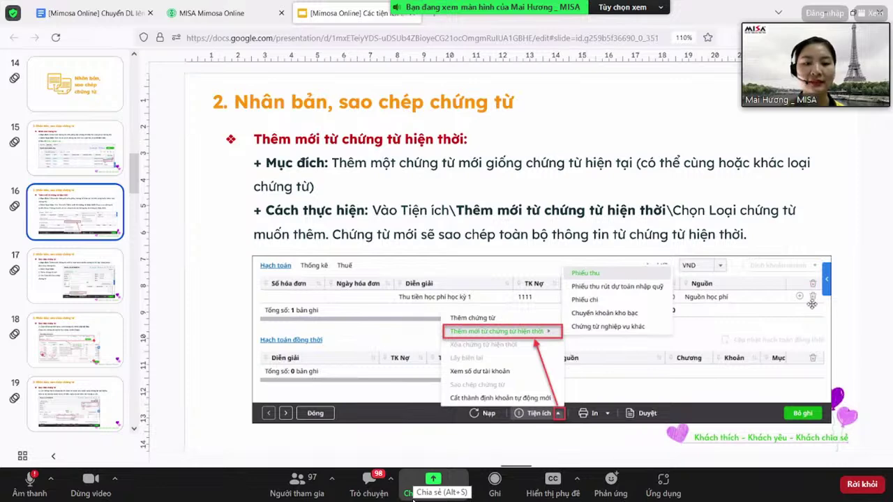
{"action": "left_click", "coordinate": [88, 278]}
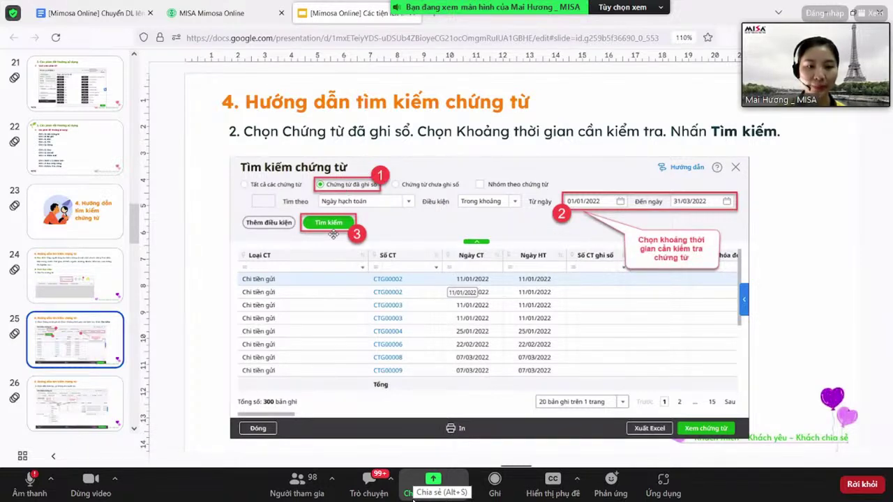
Switch to MISA Mimosa Online, open the voucher search and limit it to Chứng từ đã ghi sổ.
{"action": "left_click", "coordinate": [209, 12]}
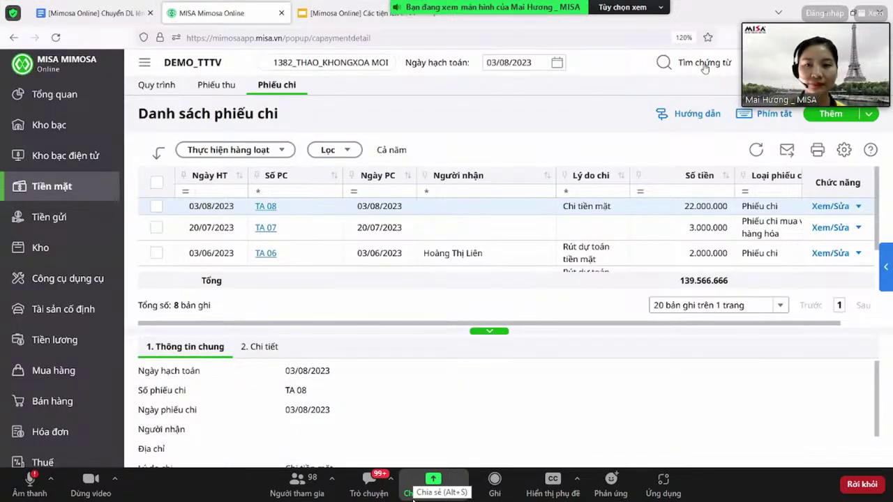
{"action": "left_click", "coordinate": [704, 63]}
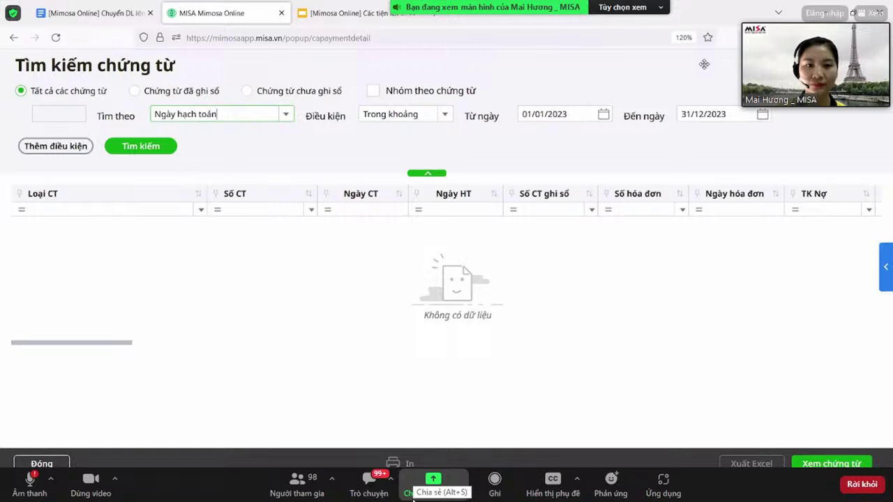
{"action": "left_click", "coordinate": [132, 91]}
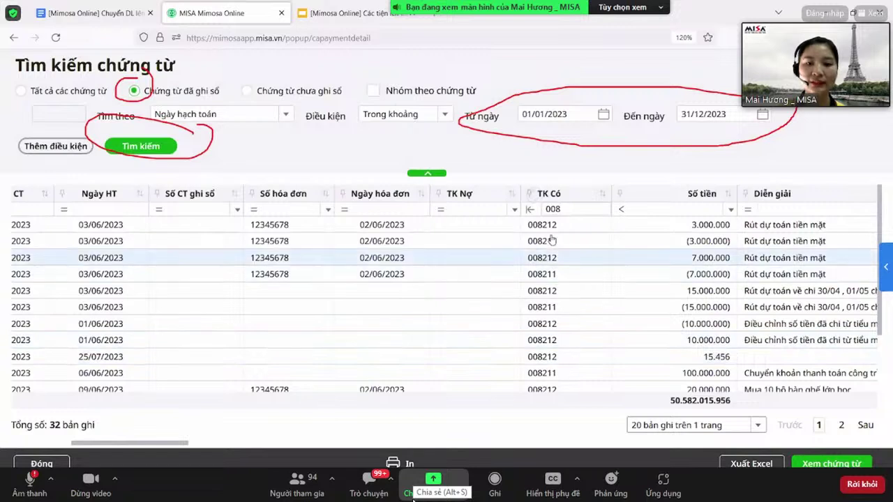
Clear the 008 filter value from the TK Có column of the voucher search results.
{"action": "left_click", "coordinate": [529, 209]}
{"action": "left_click", "coordinate": [568, 207]}
{"action": "key", "text": "BackSpace"}
{"action": "key", "text": "BackSpace"}
{"action": "key", "text": "BackSpace"}
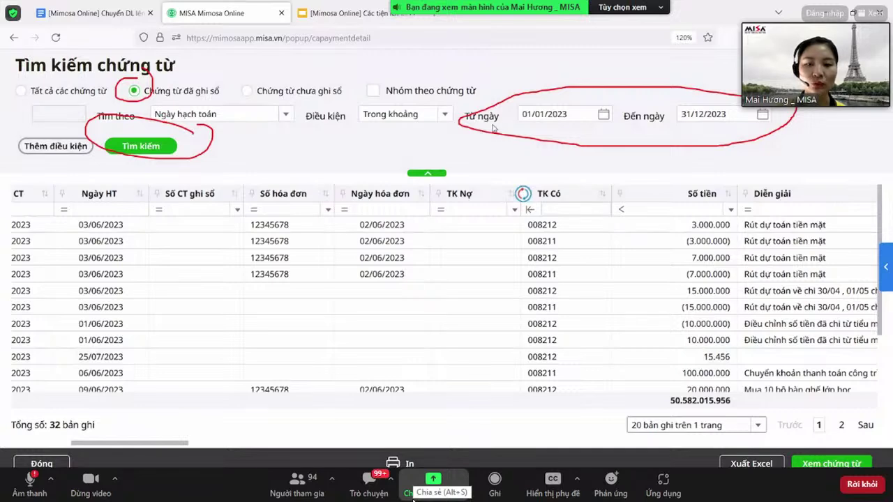
Show the presentation slide with voucher search examples VD1 and VD2, and return to the voucher search in Mimosa.
{"action": "key", "text": "ctrl+Tab"}
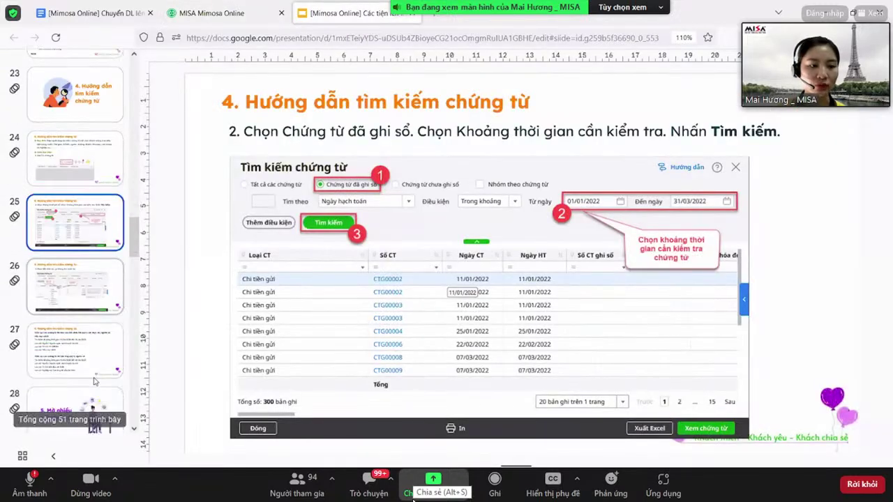
{"action": "left_click", "coordinate": [91, 347]}
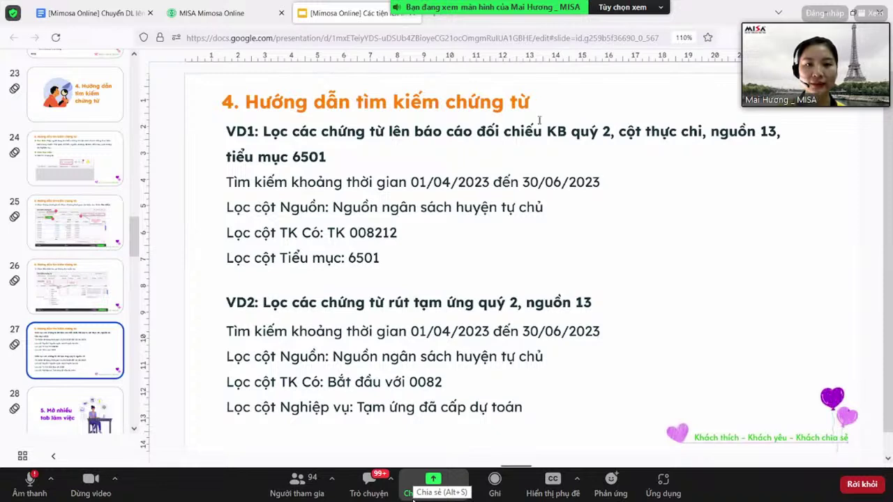
{"action": "key", "text": "ctrl+shift+Tab"}
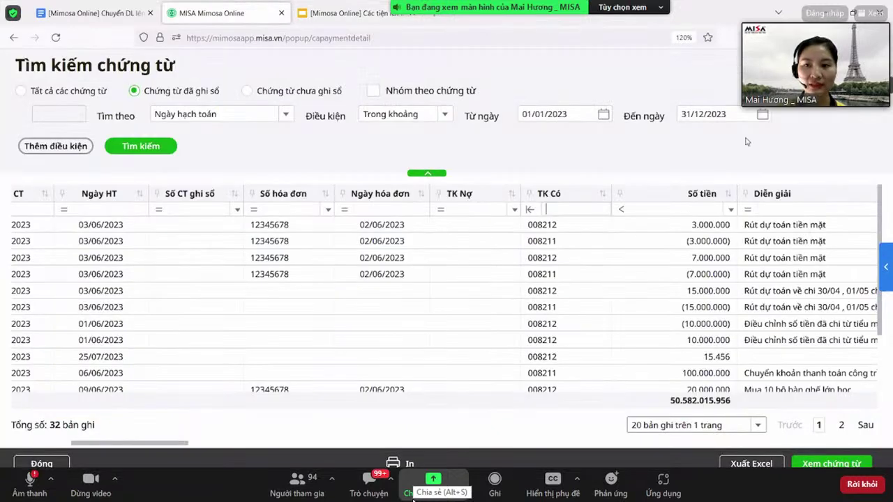
Close the voucher search and generate report Mẫu số 02a-SDKP/ĐVDT for Quý trước, 01/04/2023 to 30/06/2023.
{"action": "key", "text": "Escape"}
{"action": "scroll", "coordinate": [64, 424], "scroll_direction": "down", "scroll_amount": 3}
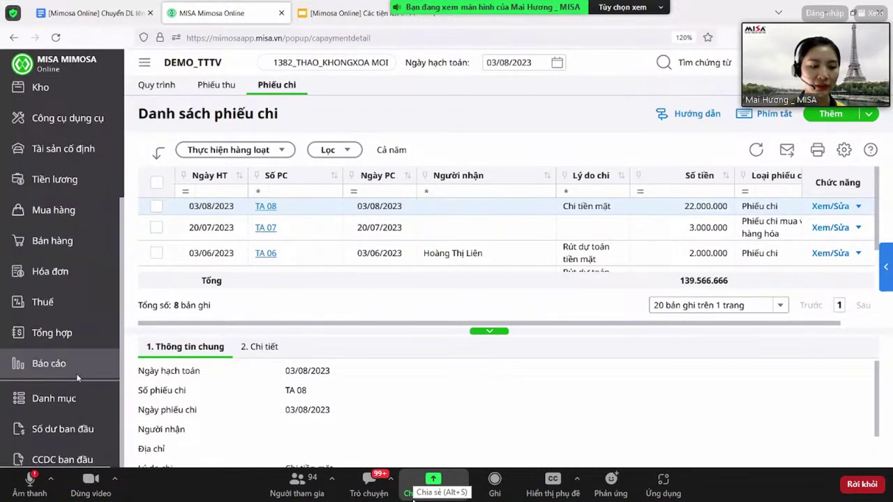
{"action": "left_click", "coordinate": [68, 367]}
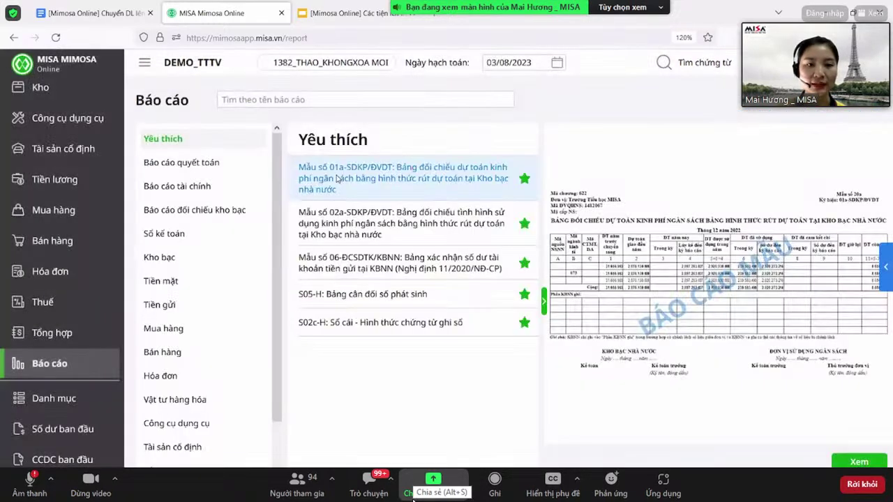
{"action": "left_click", "coordinate": [391, 222]}
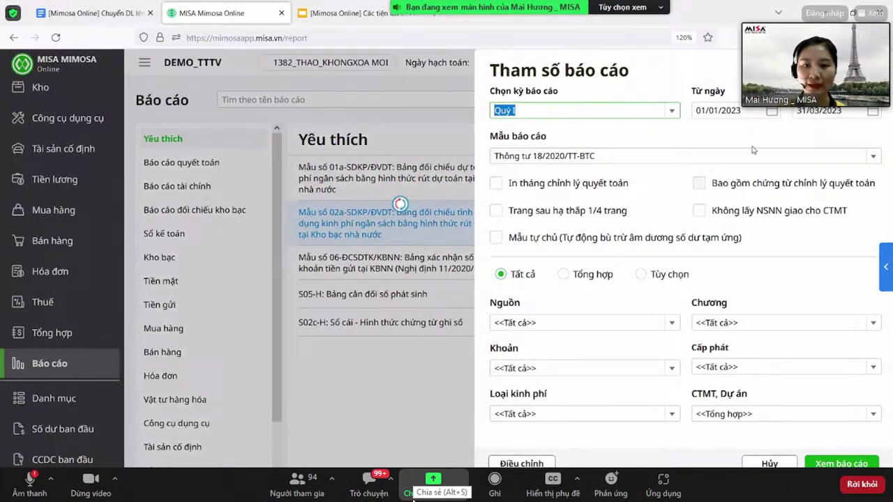
{"action": "left_click", "coordinate": [672, 111]}
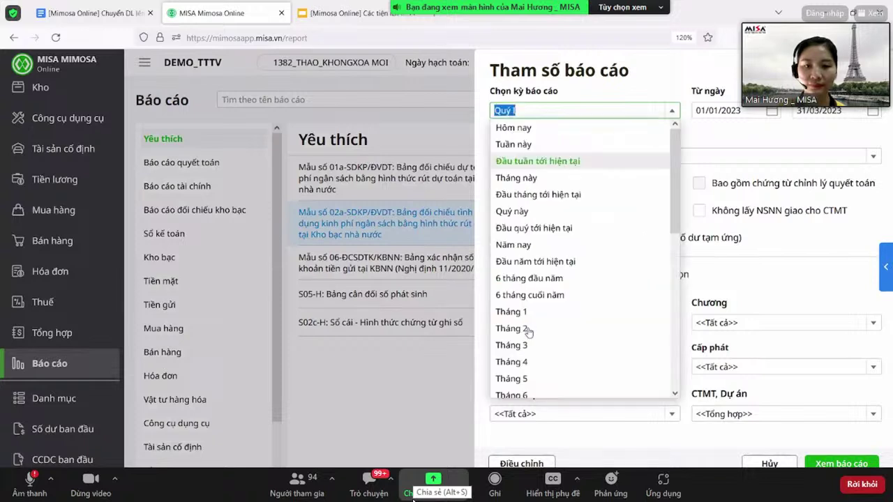
{"action": "scroll", "coordinate": [534, 249], "scroll_direction": "down", "scroll_amount": 5}
{"action": "left_click", "coordinate": [530, 305]}
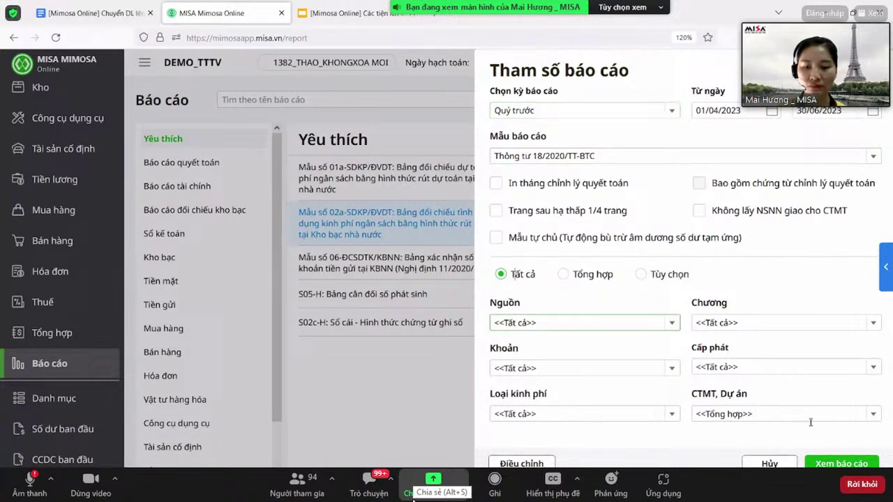
{"action": "left_click", "coordinate": [846, 458]}
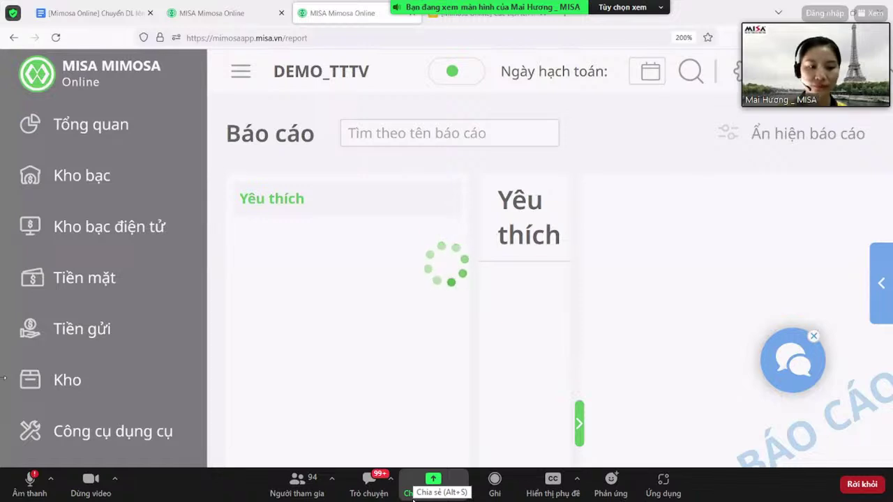
Reduce the page zoom of the second Mimosa Báo cáo page to 80%.
{"action": "key", "text": "ctrl+minus"}
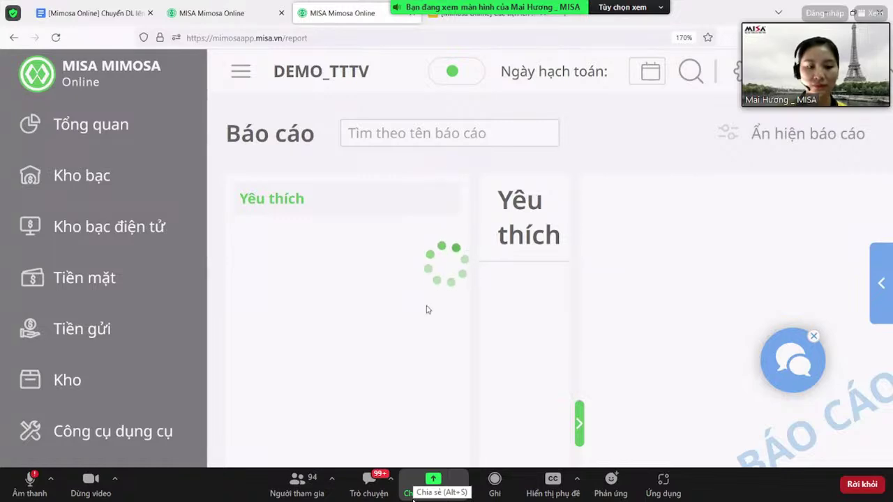
{"action": "key", "text": "ctrl+minus"}
{"action": "key", "text": "ctrl+minus"}
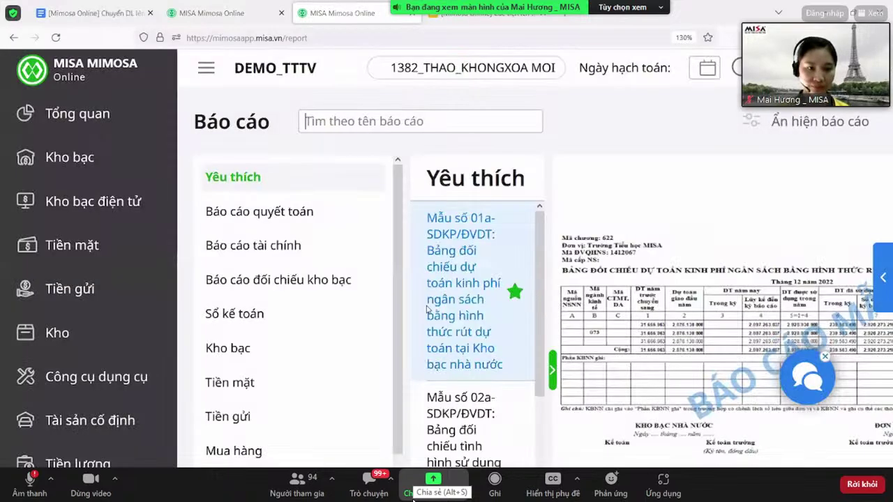
{"action": "key", "text": "ctrl+minus"}
{"action": "key", "text": "ctrl+minus"}
{"action": "key", "text": "ctrl+minus"}
{"action": "key", "text": "ctrl+minus"}
{"action": "key", "text": "ctrl+minus"}
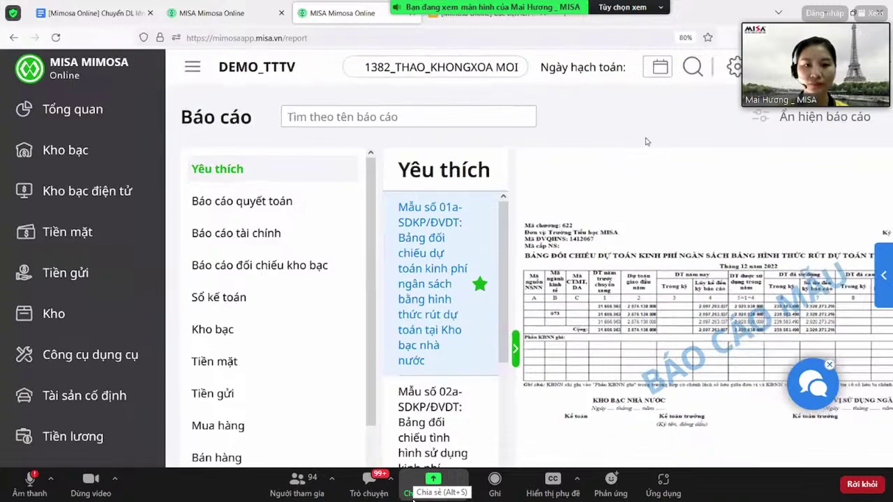
{"action": "key", "text": "ctrl+minus"}
{"action": "key", "text": "ctrl+minus"}
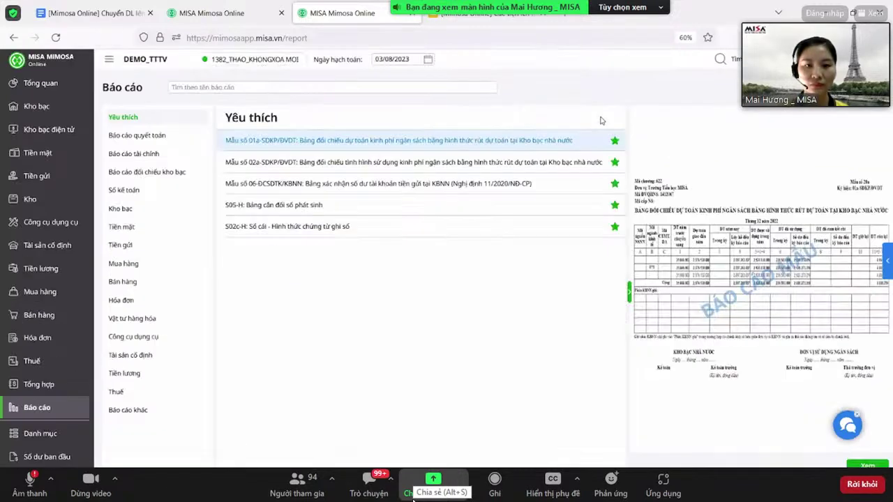
{"action": "key", "text": "ctrl+plus"}
{"action": "key", "text": "ctrl+plus"}
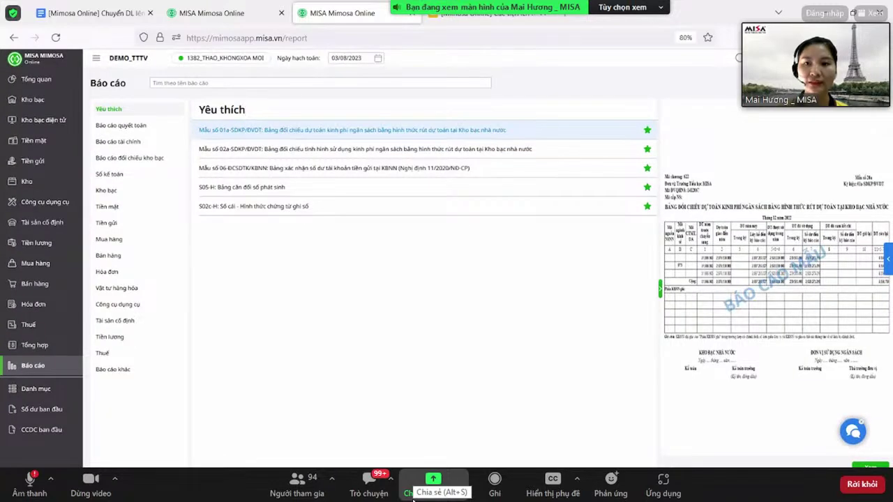
Search Chứng từ đã ghi sổ by Ngày hạch toán from 01/04/2023 to 30/06/2023.
{"action": "key", "text": "ctrl+f"}
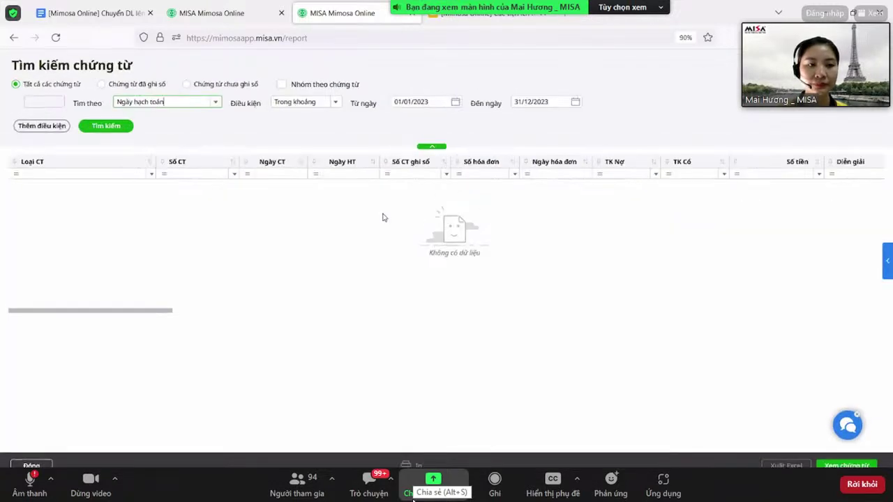
{"action": "left_click", "coordinate": [112, 89]}
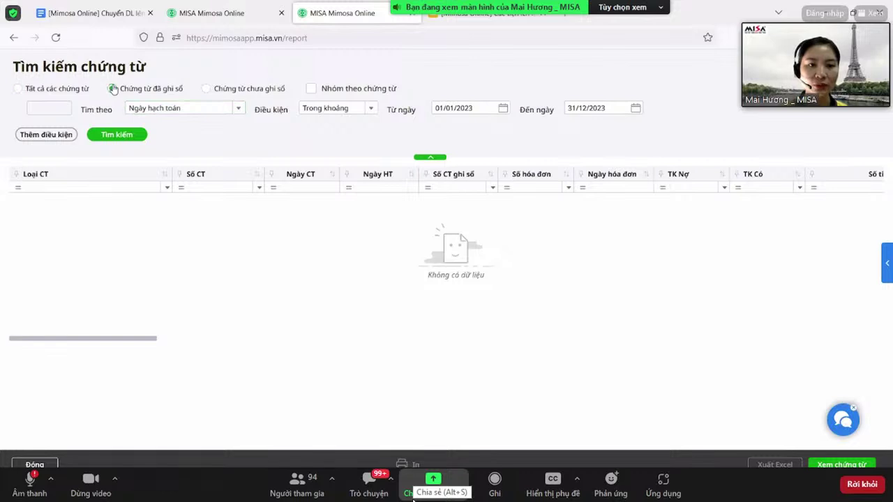
{"action": "left_click", "coordinate": [476, 114]}
{"action": "type", "text": "010"}
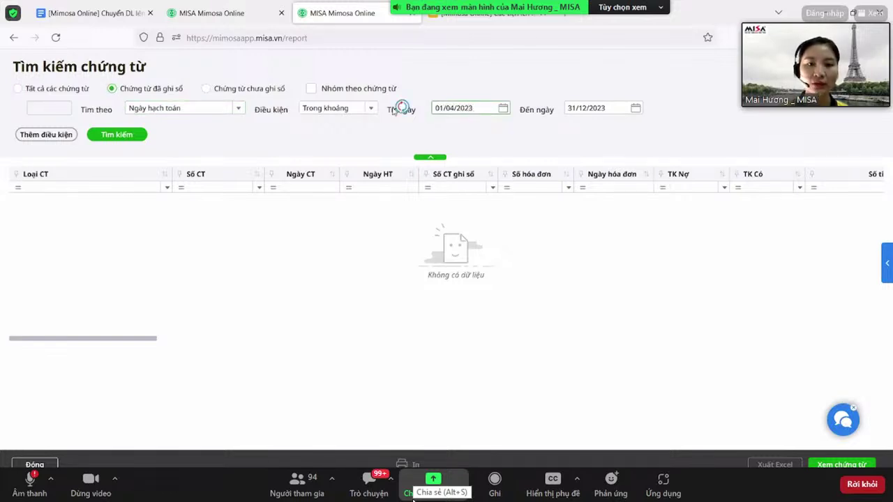
{"action": "key", "text": "Tab"}
{"action": "type", "text": "30"}
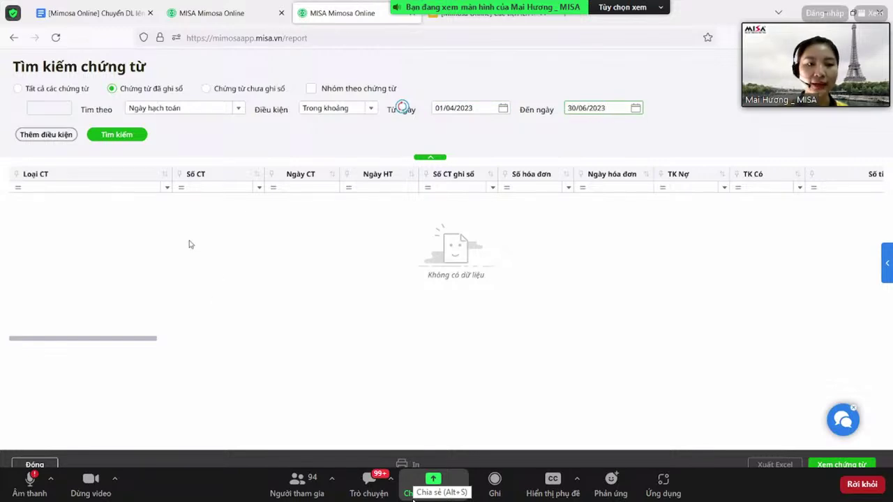
{"action": "left_click", "coordinate": [115, 135]}
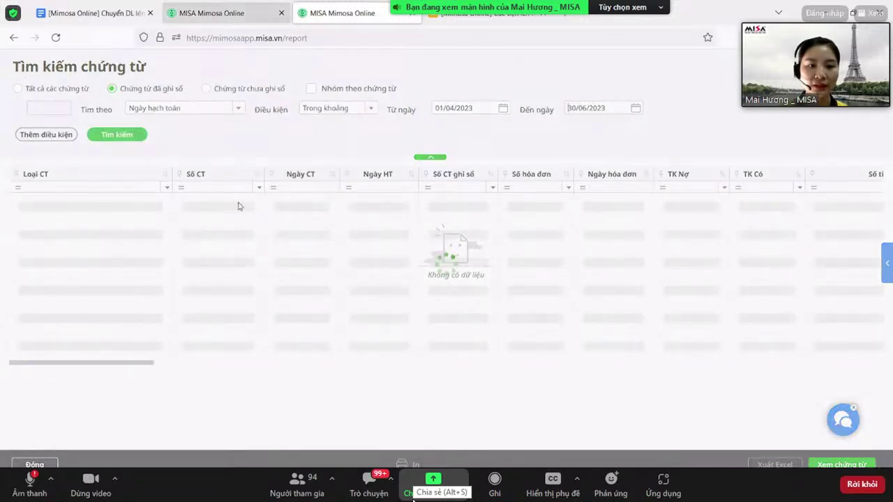
Return to the Mẫu số 02a report and enlarge it to examine the Tạm ứng and Thực chi amounts by budget item.
{"action": "key", "text": "ctrl+shift+Tab"}
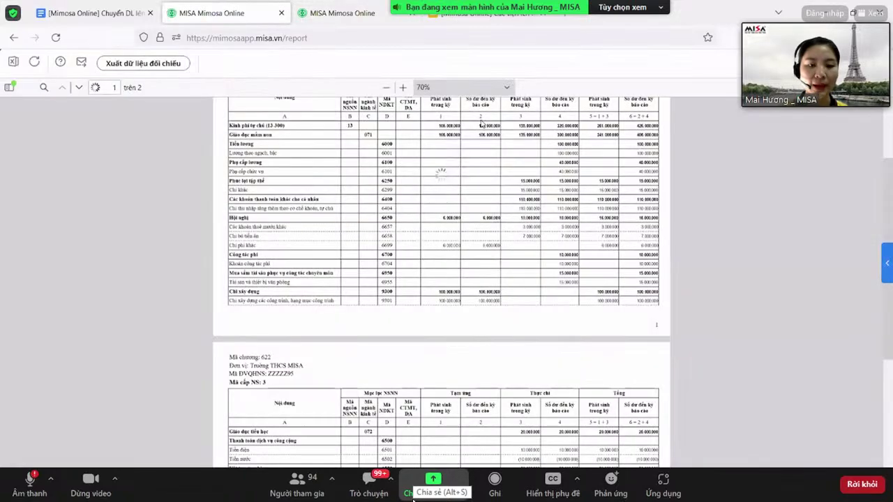
{"action": "left_click", "coordinate": [402, 89]}
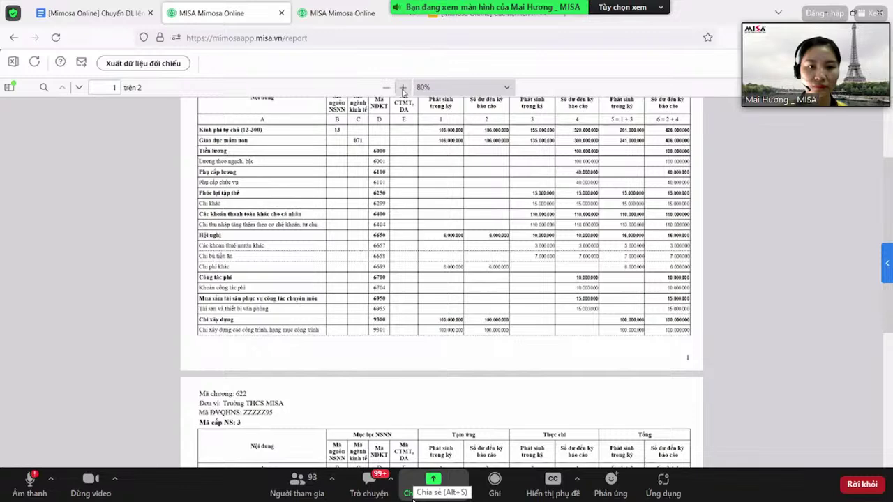
{"action": "left_click", "coordinate": [403, 89]}
{"action": "key", "text": "ctrl+plus"}
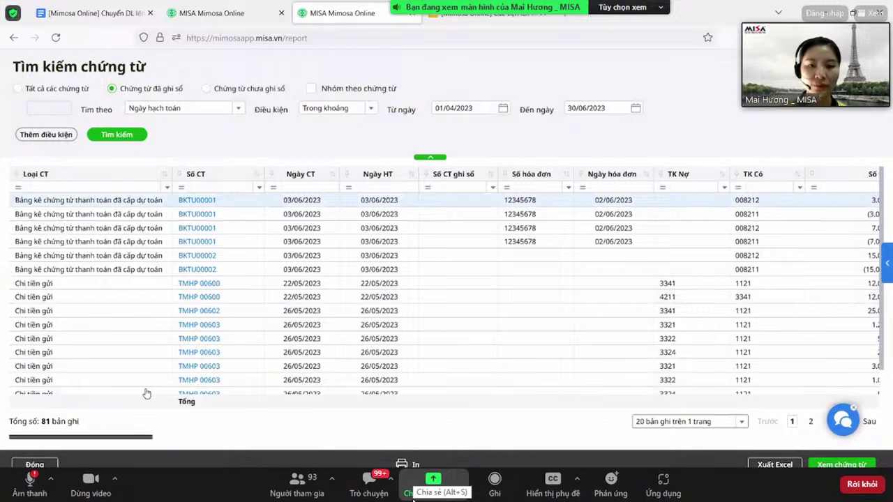
Filter the voucher search results to Nguồn Huyện tự chủ in the Nguồn column and 6404 in the Tiểu mục column.
{"action": "scroll", "coordinate": [147, 394], "scroll_direction": "right", "scroll_amount": 5}
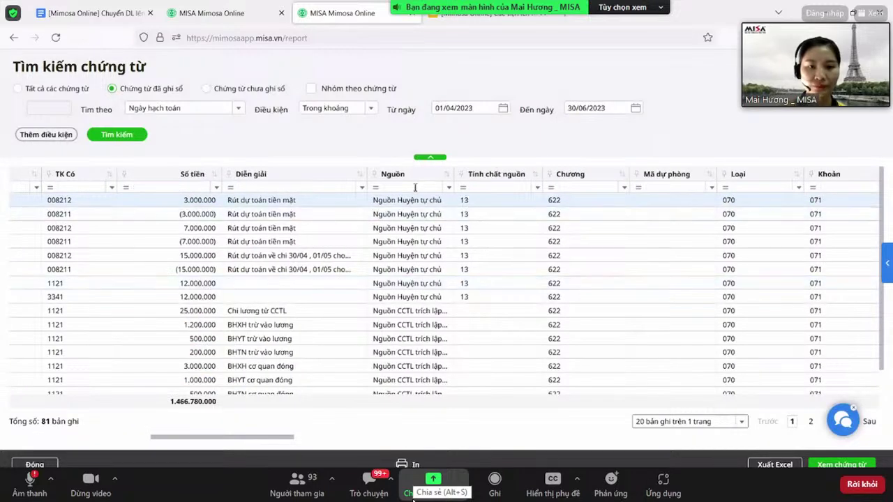
{"action": "left_click", "coordinate": [447, 189]}
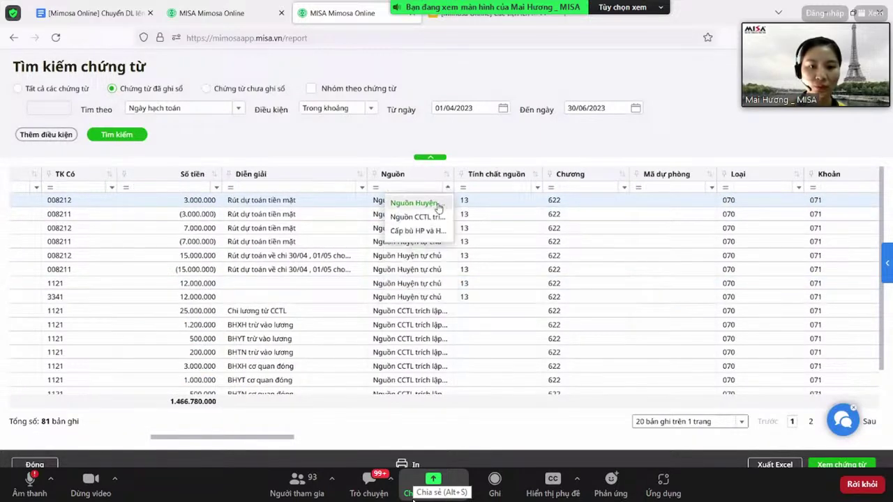
{"action": "left_click", "coordinate": [434, 204]}
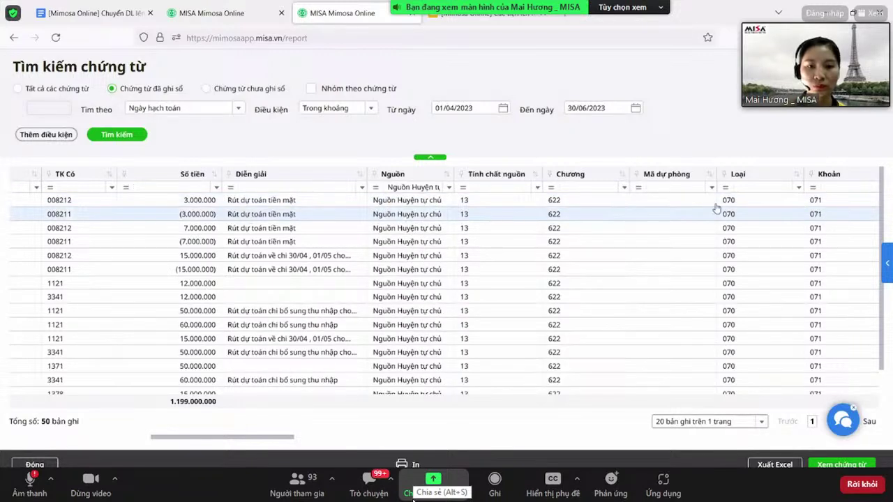
{"action": "scroll", "coordinate": [332, 399], "scroll_direction": "right", "scroll_amount": 5}
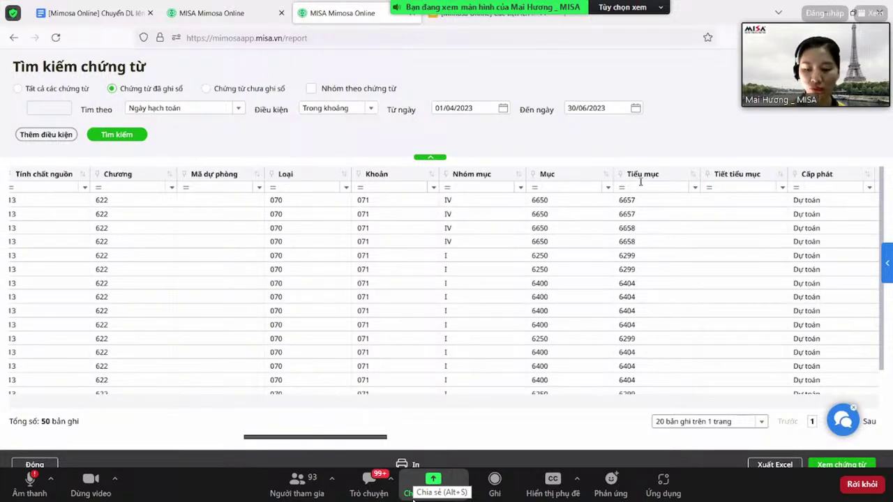
{"action": "left_click", "coordinate": [641, 184]}
{"action": "type", "text": "6404"}
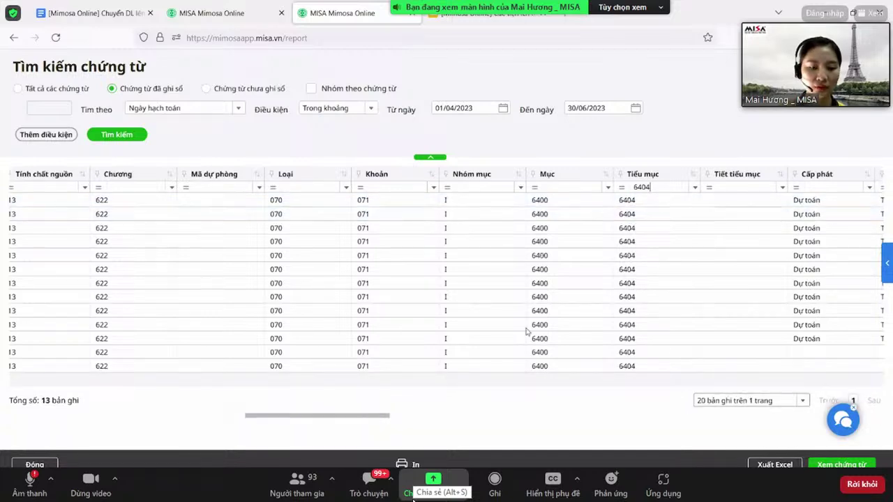
Filter the voucher search results by TK Có to accounts starting with (Bắt đầu với) 008.
{"action": "left_click_drag", "start_coordinate": [386, 414], "coordinate": [212, 416]}
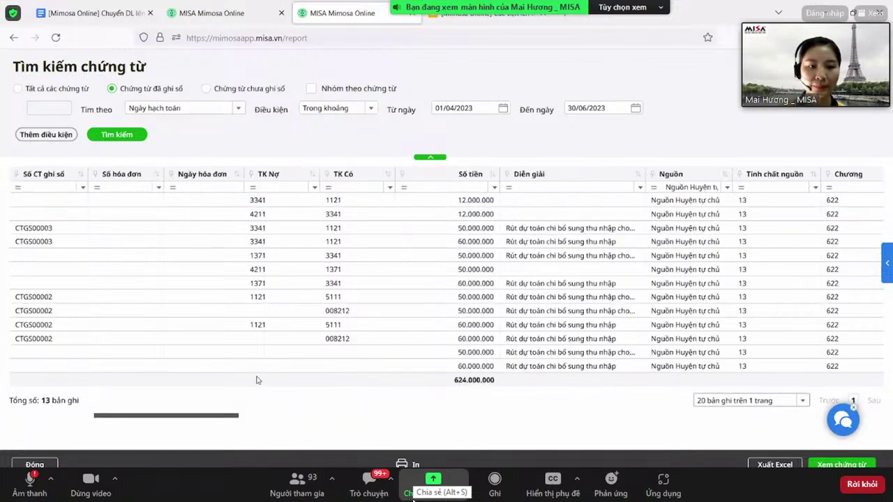
{"action": "left_click", "coordinate": [328, 187]}
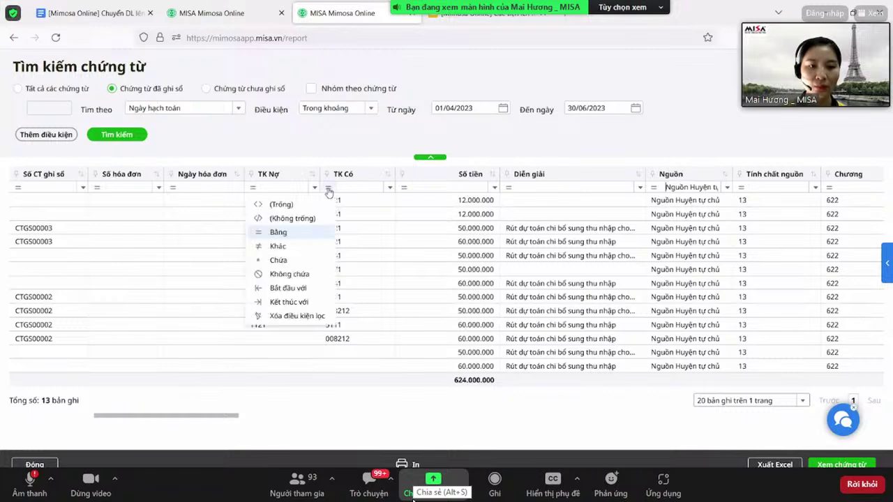
{"action": "left_click", "coordinate": [292, 286]}
{"action": "left_click", "coordinate": [347, 188]}
{"action": "type", "text": "008"}
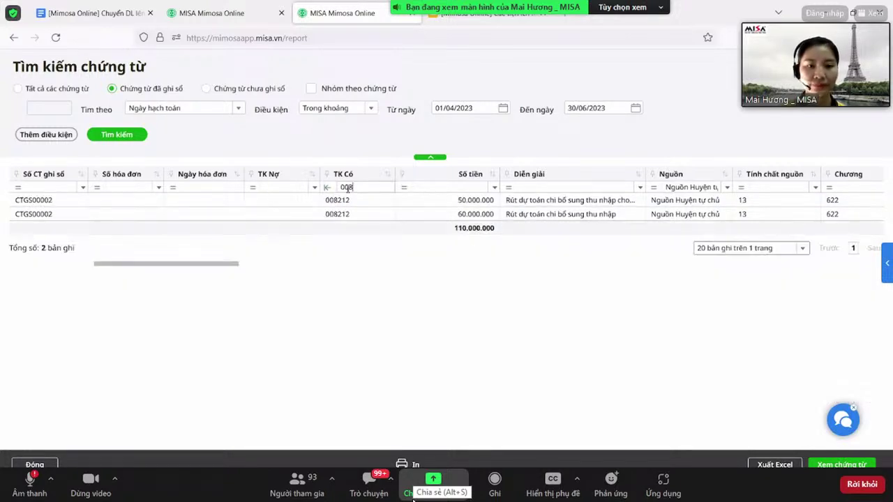
Compare the filtered voucher amounts with the Thực chi amount of item 6404 for the period in the Mẫu số 02a report.
{"action": "mouse_move", "coordinate": [216, 270]}
{"action": "left_mouse_down"}
{"action": "mouse_move", "coordinate": [152, 267]}
{"action": "mouse_move", "coordinate": [226, 277]}
{"action": "left_mouse_up"}
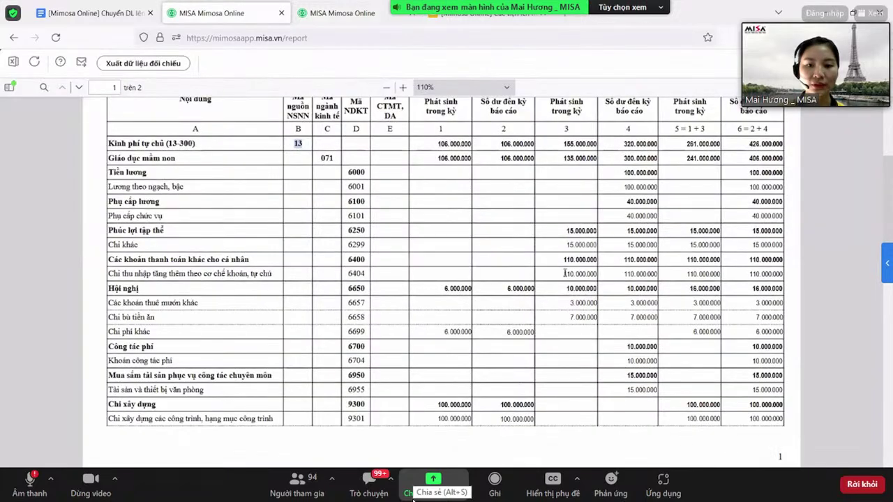
{"action": "left_click_drag", "start_coordinate": [565, 273], "coordinate": [598, 274]}
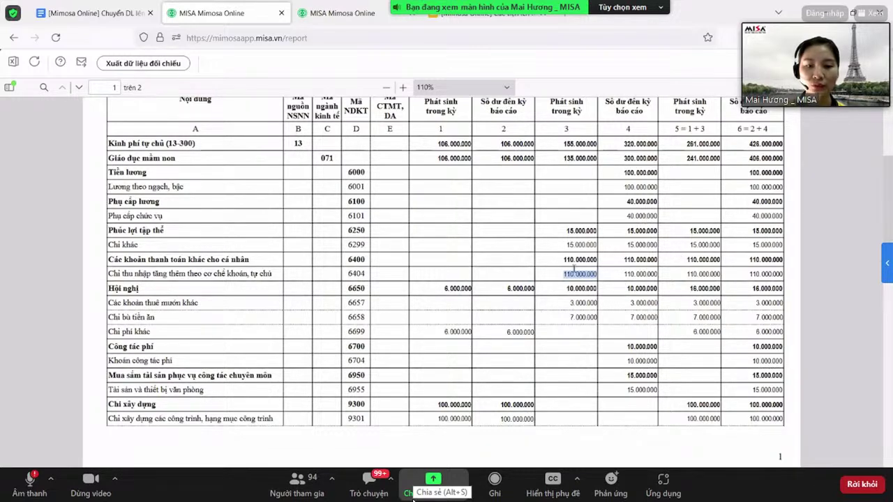
{"action": "left_click", "coordinate": [356, 14]}
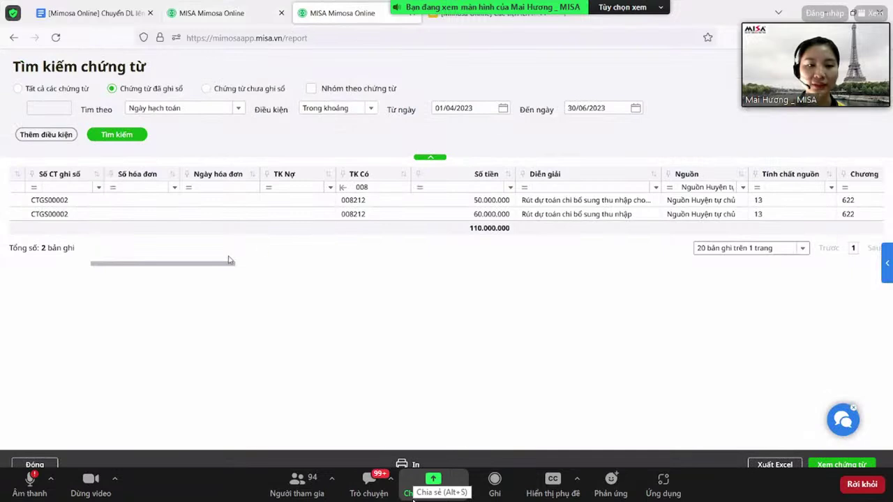
Examine the filtered vouchers' numbers, dates and amounts, and open voucher CK 01468 to check its details.
{"action": "left_click_drag", "start_coordinate": [210, 265], "coordinate": [137, 265]}
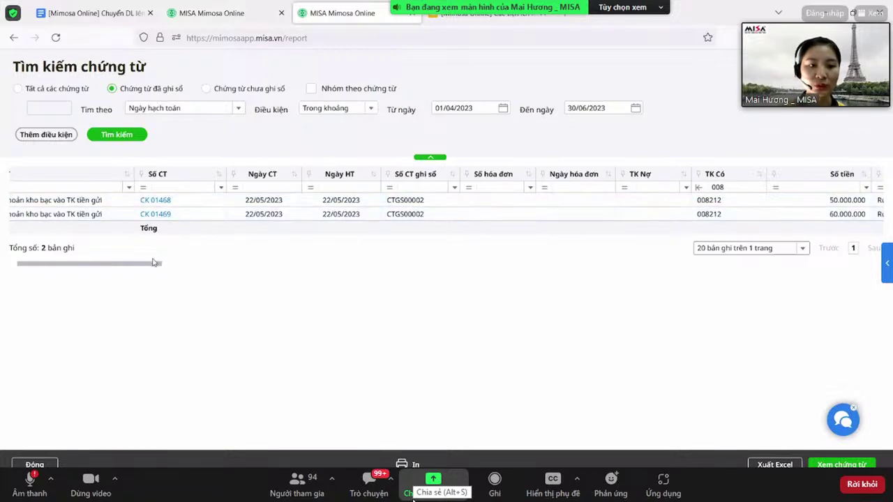
{"action": "left_click_drag", "start_coordinate": [162, 265], "coordinate": [244, 265]}
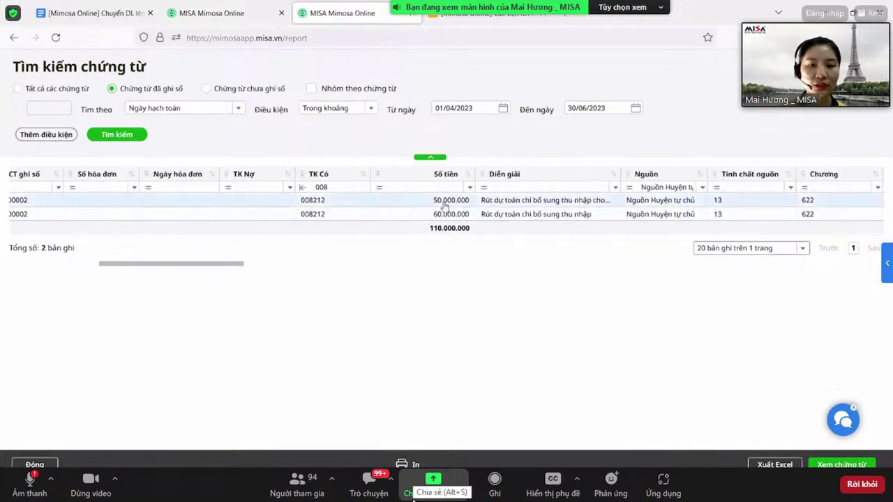
{"action": "left_click_drag", "start_coordinate": [243, 267], "coordinate": [143, 281]}
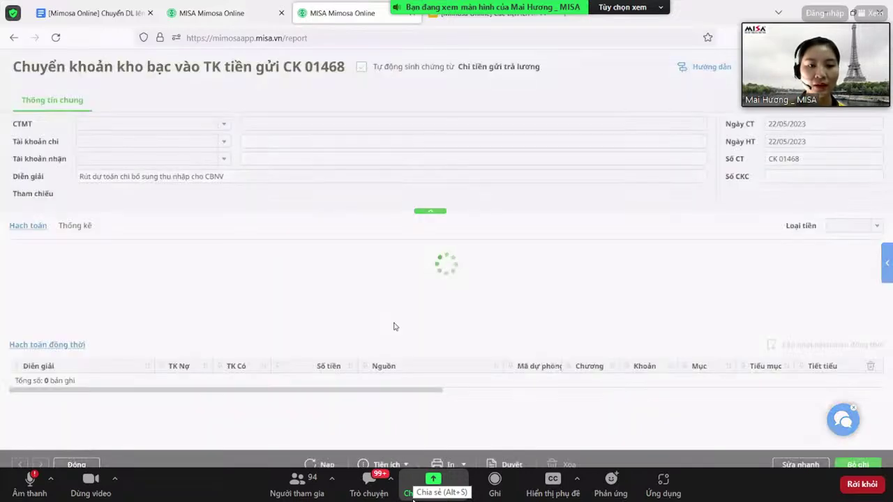
{"action": "left_click_drag", "start_coordinate": [366, 301], "coordinate": [538, 308]}
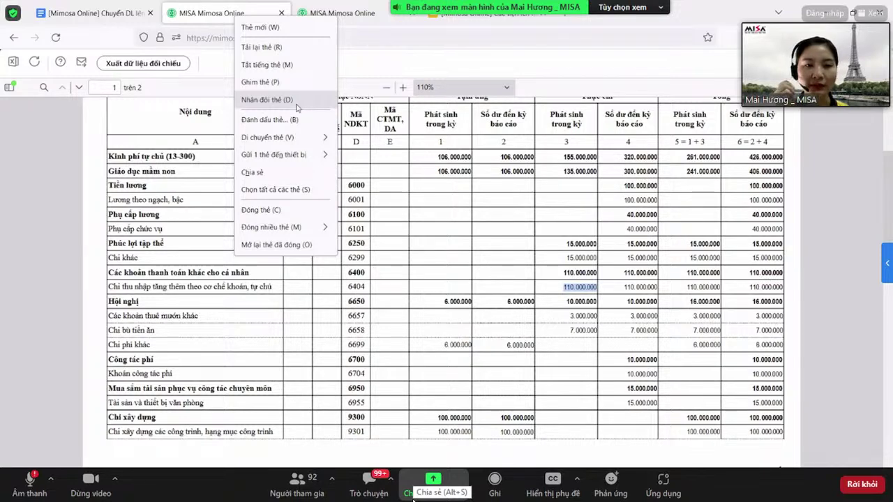
{"action": "left_click", "coordinate": [483, 286]}
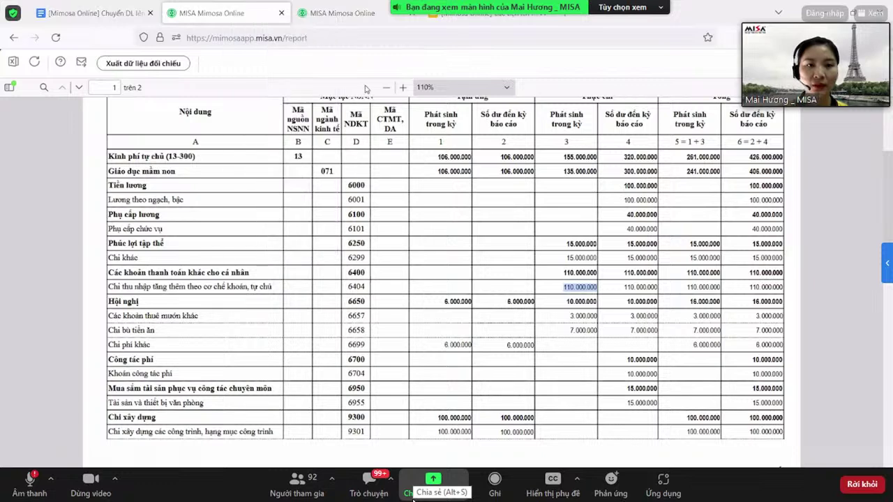
{"action": "left_click", "coordinate": [307, 39]}
{"action": "key", "text": "ctrl+c"}
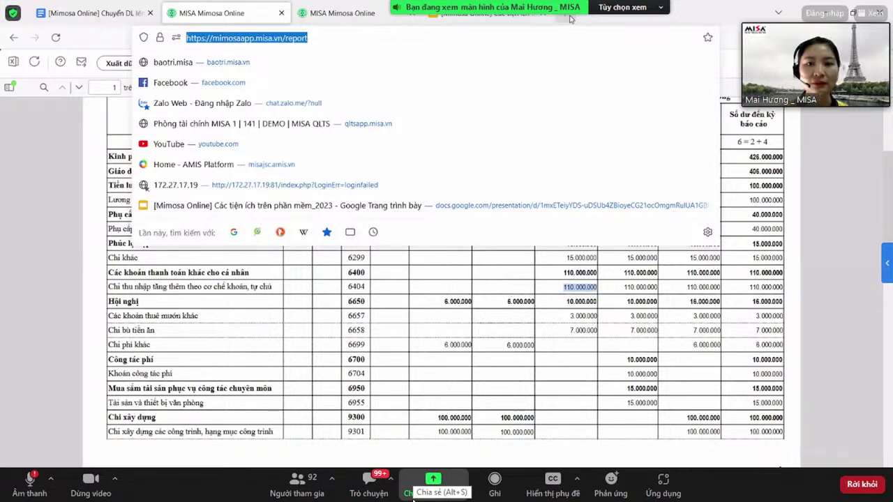
{"action": "key", "text": "ctrl+t"}
{"action": "key", "text": "ctrl+v"}
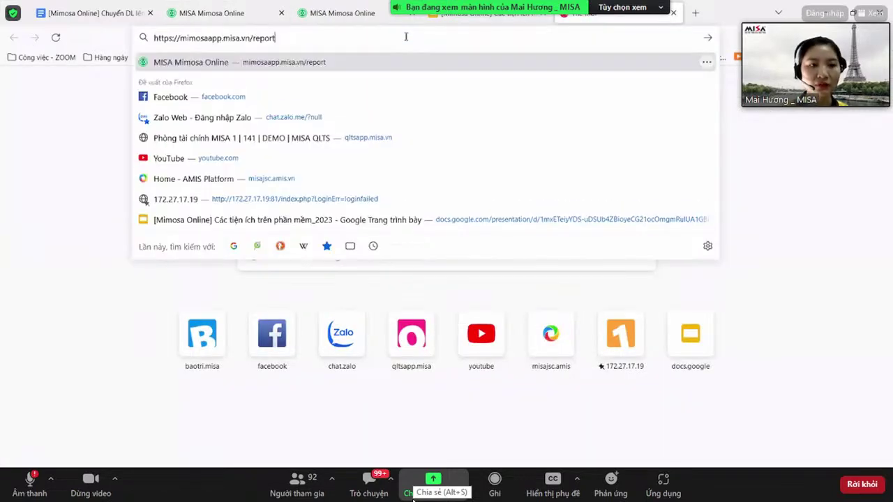
{"action": "key", "text": "Return"}
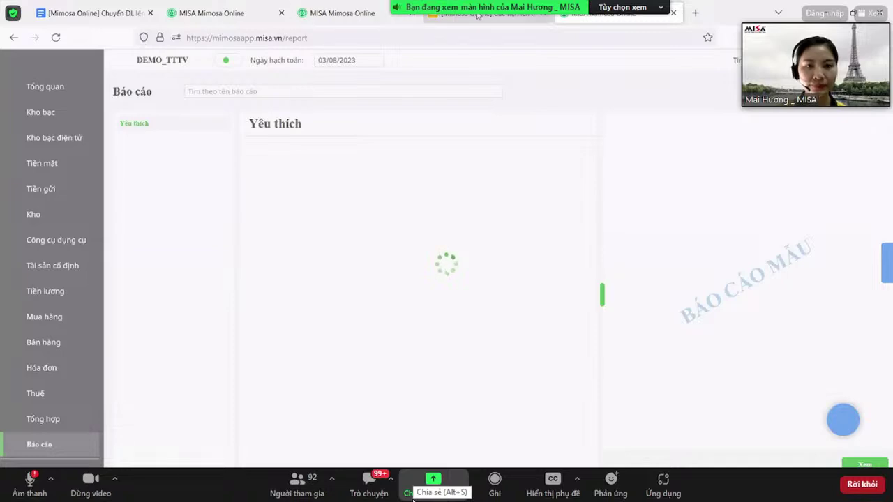
{"action": "key", "text": "ctrl+w"}
In the Google Slides presentation, go through section 6 from its title to the slide on the purpose of Ẩn/hiện các danh mục (nguồn, khoản).
{"action": "scroll", "coordinate": [19, 273], "scroll_direction": "down", "scroll_amount": 1}
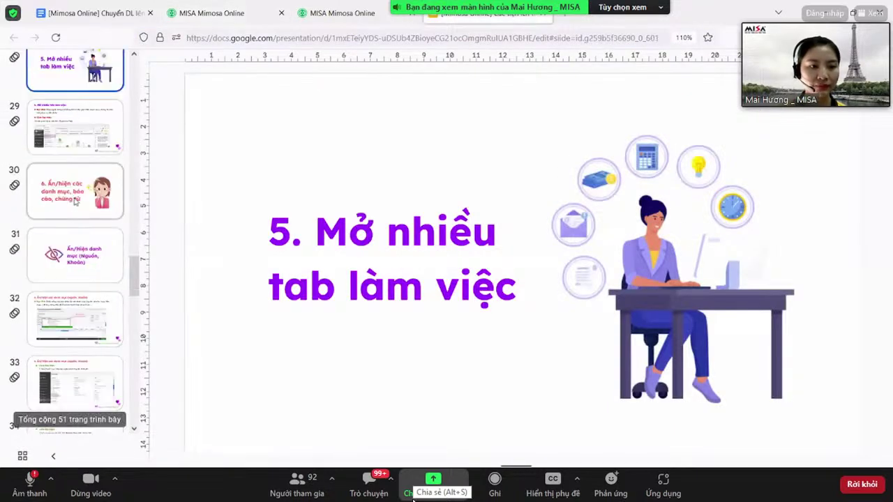
{"action": "left_click", "coordinate": [77, 203]}
{"action": "scroll", "coordinate": [78, 215], "scroll_direction": "down", "scroll_amount": 1}
{"action": "scroll", "coordinate": [79, 214], "scroll_direction": "down", "scroll_amount": 5}
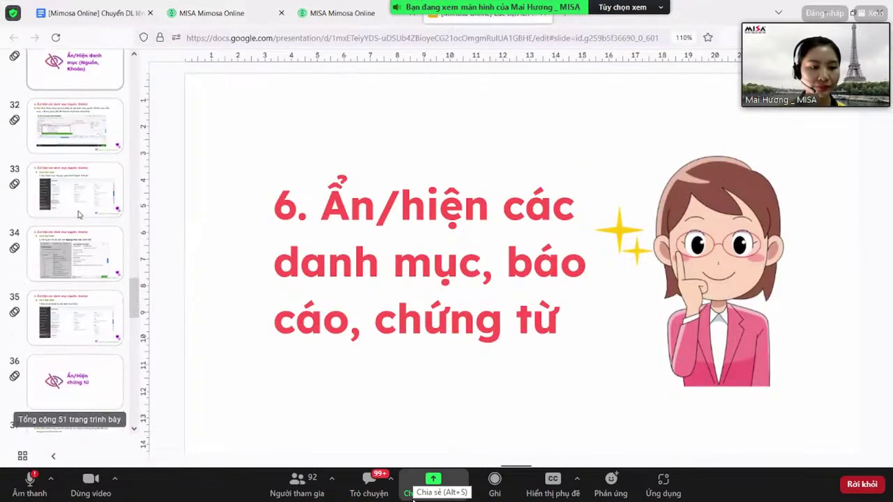
{"action": "scroll", "coordinate": [83, 224], "scroll_direction": "up", "scroll_amount": 5}
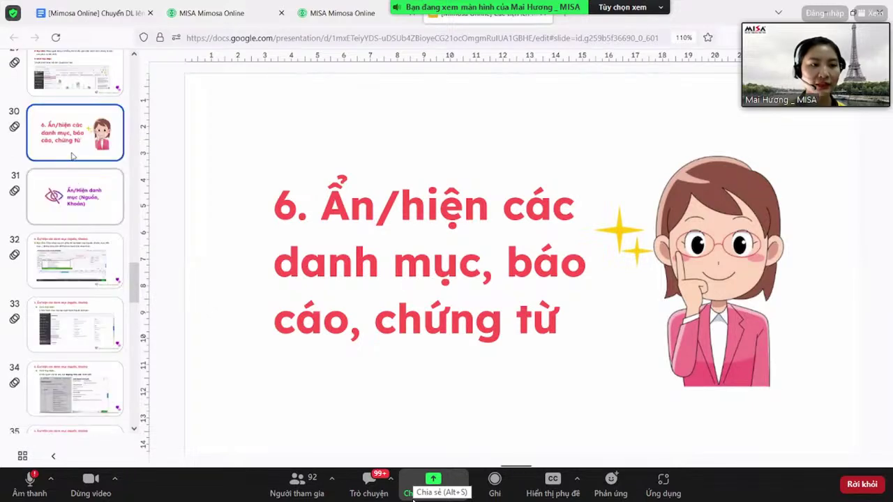
{"action": "scroll", "coordinate": [78, 223], "scroll_direction": "down", "scroll_amount": 1}
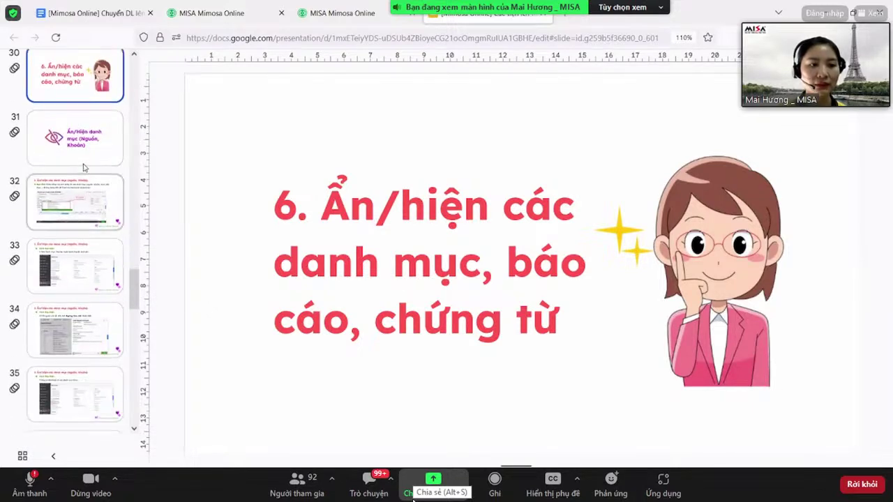
{"action": "left_click", "coordinate": [82, 162]}
{"action": "left_click", "coordinate": [81, 211]}
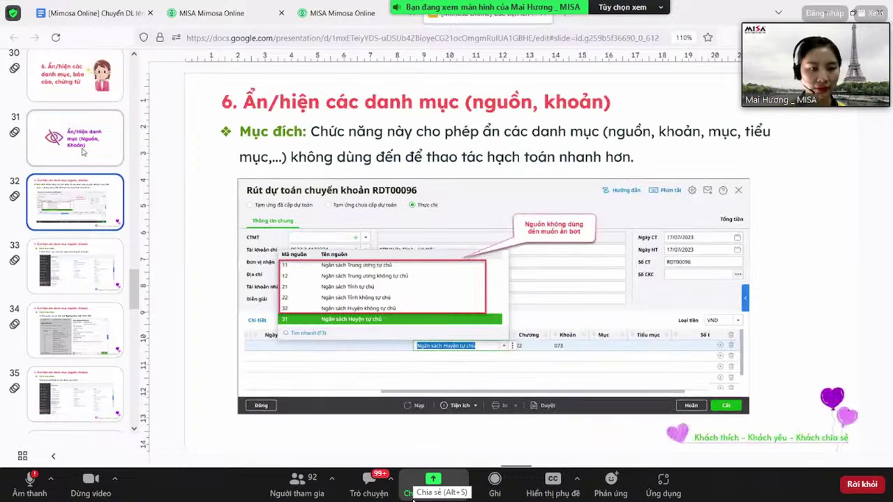
{"action": "left_click", "coordinate": [83, 160]}
{"action": "scroll", "coordinate": [81, 179], "scroll_direction": "down", "scroll_amount": 1}
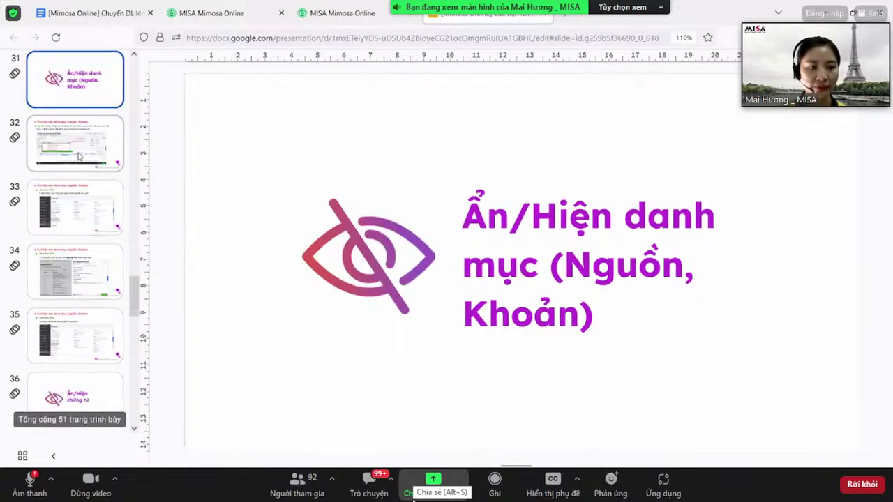
{"action": "left_click", "coordinate": [78, 159]}
{"action": "scroll", "coordinate": [78, 159], "scroll_direction": "down", "scroll_amount": 1}
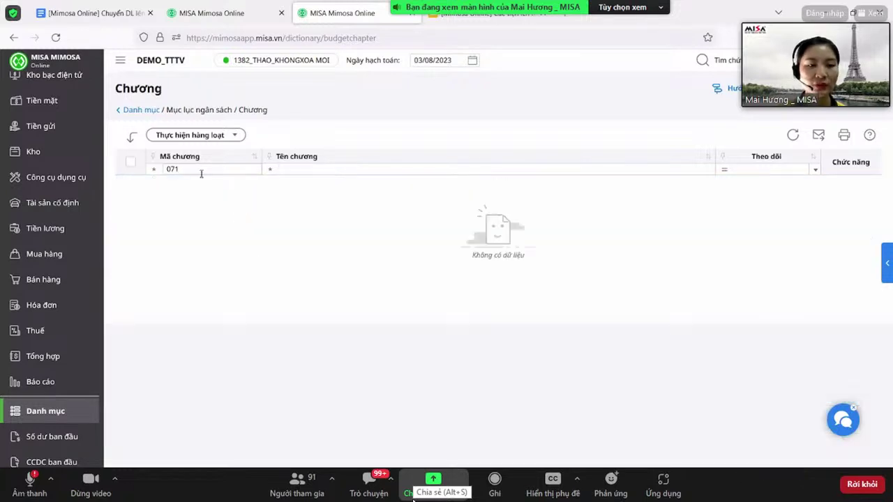
Clear the Mã chương filter in the Chương list, then enable Theo dõi for chapter 001, Văn phòng Chủ tịch nước, and save it.
{"action": "double_click", "coordinate": [154, 169]}
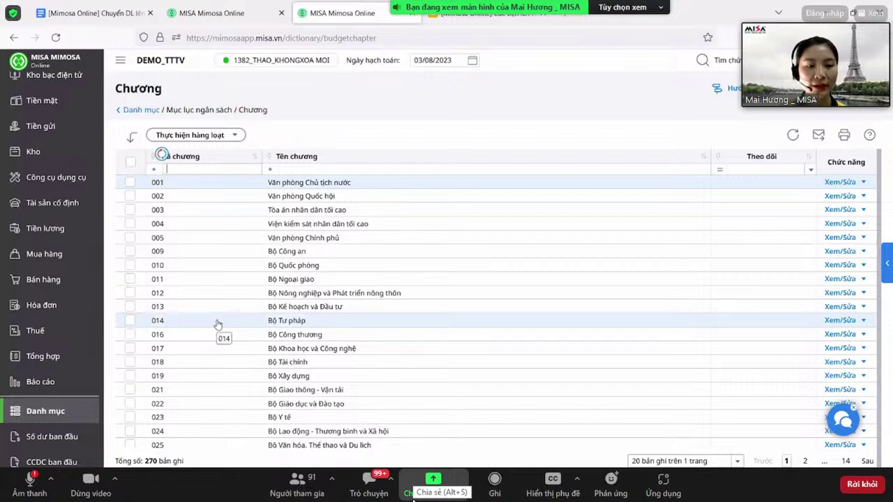
{"action": "scroll", "coordinate": [293, 356], "scroll_direction": "down", "scroll_amount": 1}
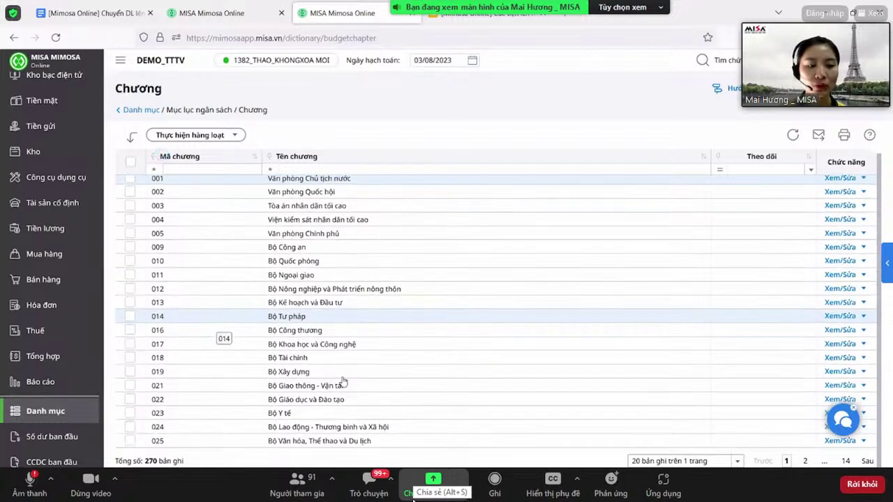
{"action": "scroll", "coordinate": [293, 328], "scroll_direction": "up", "scroll_amount": 1}
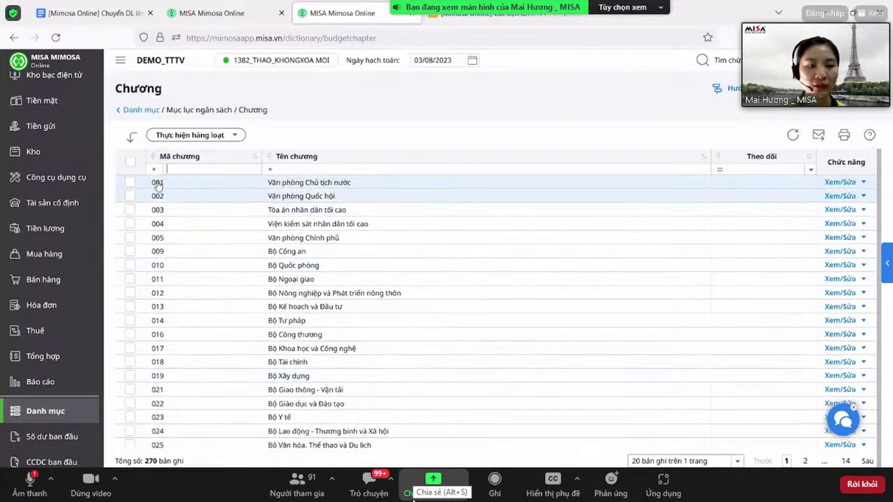
{"action": "double_click", "coordinate": [166, 174]}
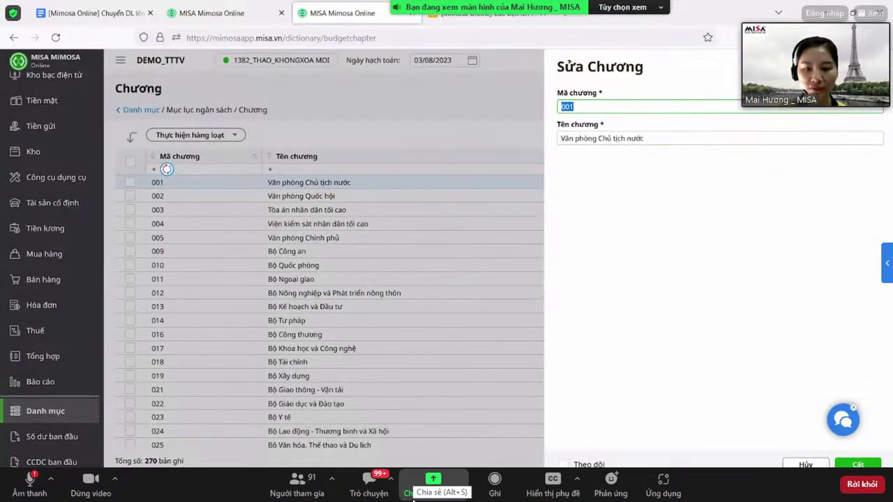
{"action": "left_click", "coordinate": [858, 464]}
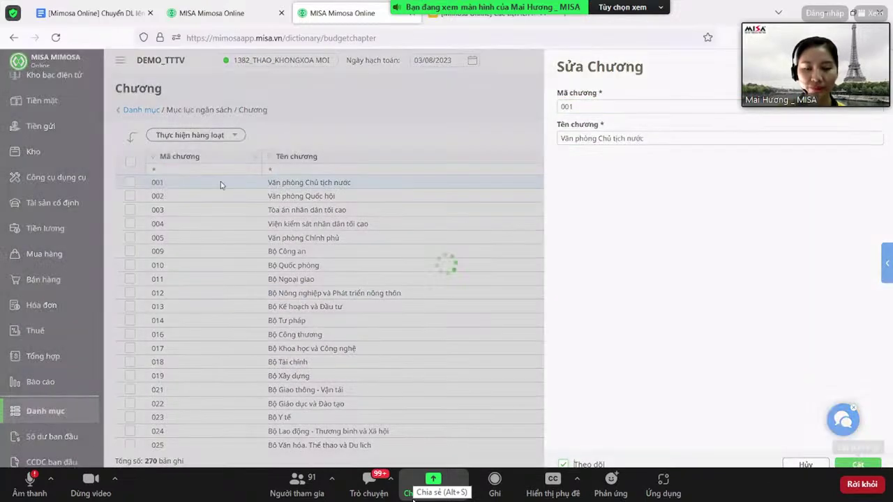
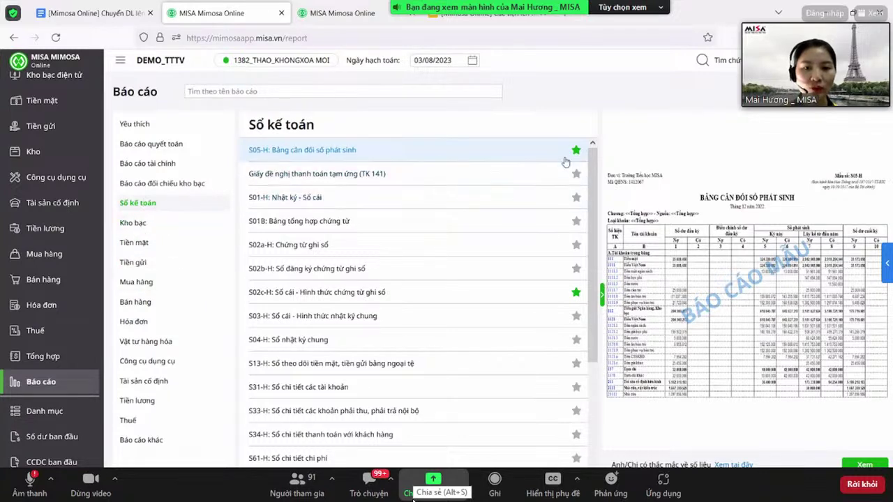
Remove S02c-H: Sổ cái from the favourite reports and mark S05-H: Bảng cân đối số phát sinh as a favourite.
{"action": "left_click", "coordinate": [419, 292]}
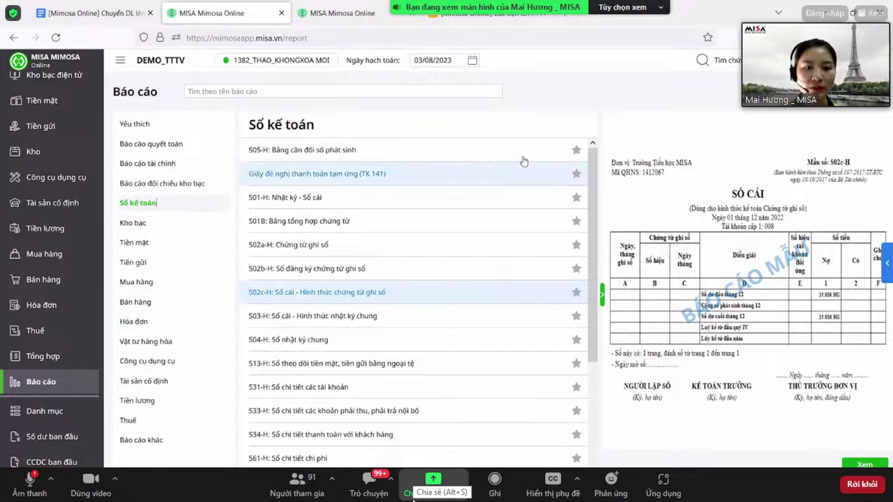
{"action": "left_click", "coordinate": [577, 149]}
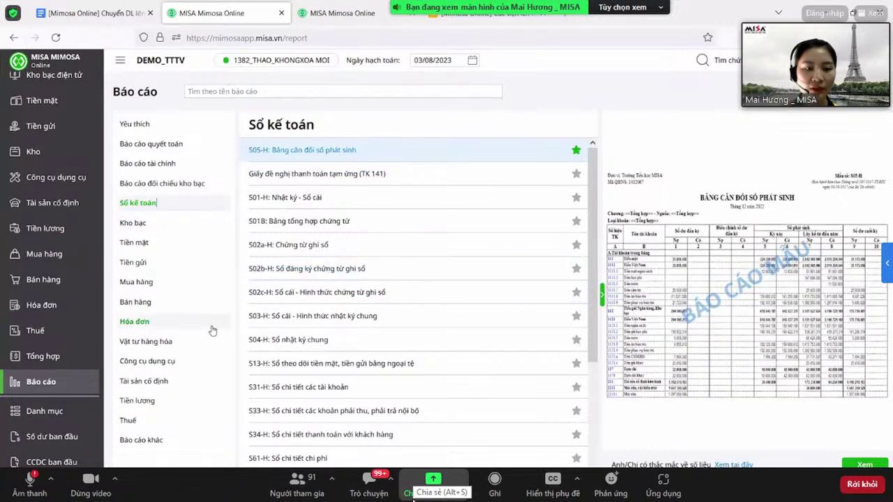
Mark Mẫu số 01a, Mẫu số 02a and Mẫu số 06 in Báo cáo đối chiếu kho bạc as favourite reports.
{"action": "left_click", "coordinate": [245, 180]}
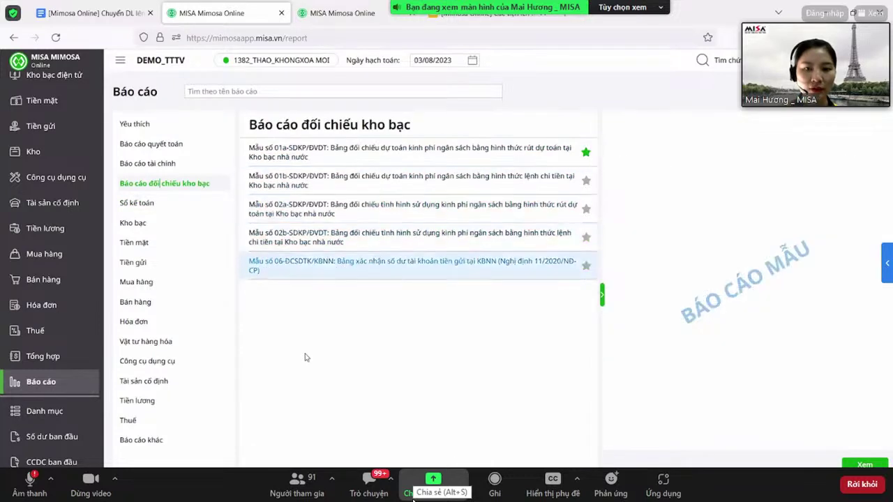
{"action": "left_click", "coordinate": [586, 152]}
{"action": "left_click", "coordinate": [587, 269]}
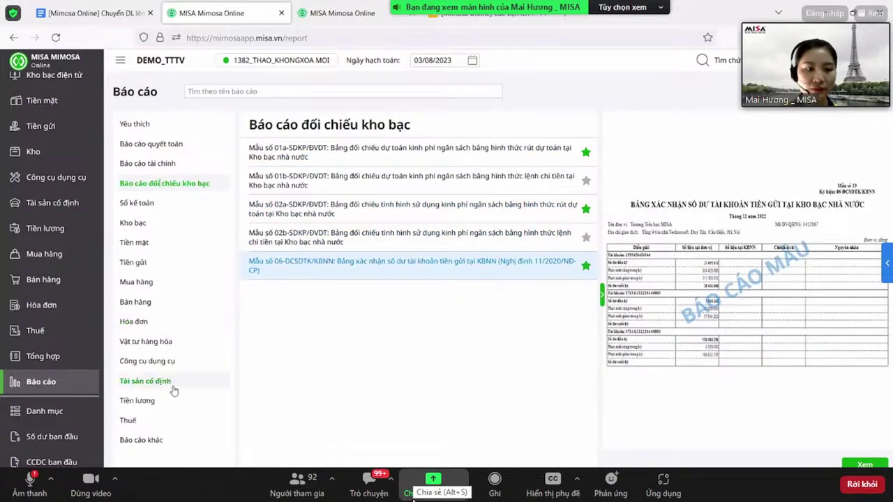
Look through the Tiền gửi reports, the Yêu thích list of favourites and the Báo cáo khác reports.
{"action": "left_click", "coordinate": [154, 244]}
{"action": "left_click", "coordinate": [159, 271]}
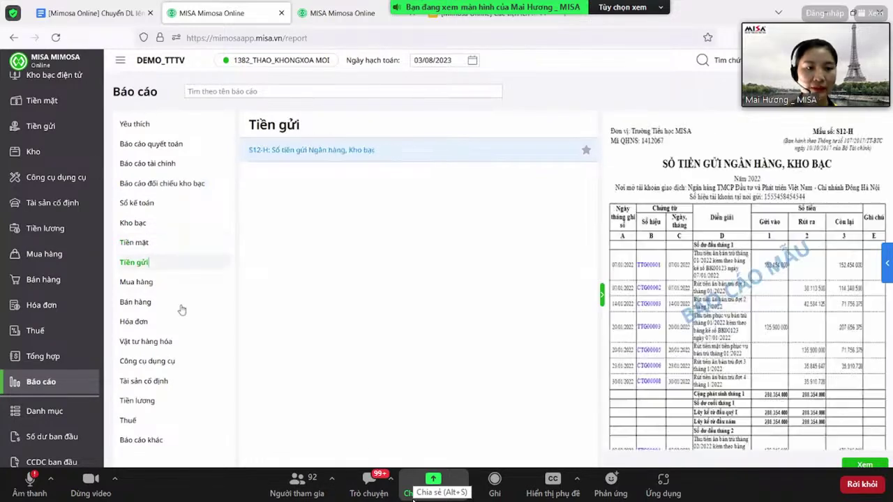
{"action": "left_click", "coordinate": [148, 122]}
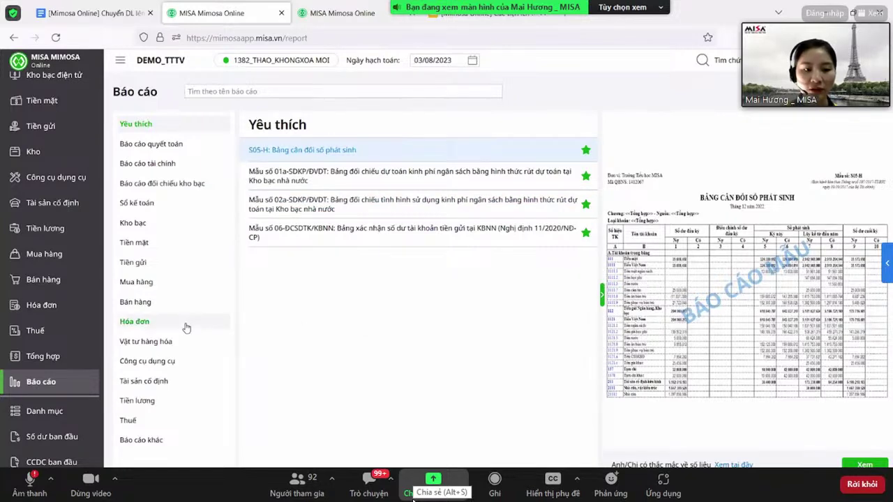
{"action": "left_click", "coordinate": [148, 441]}
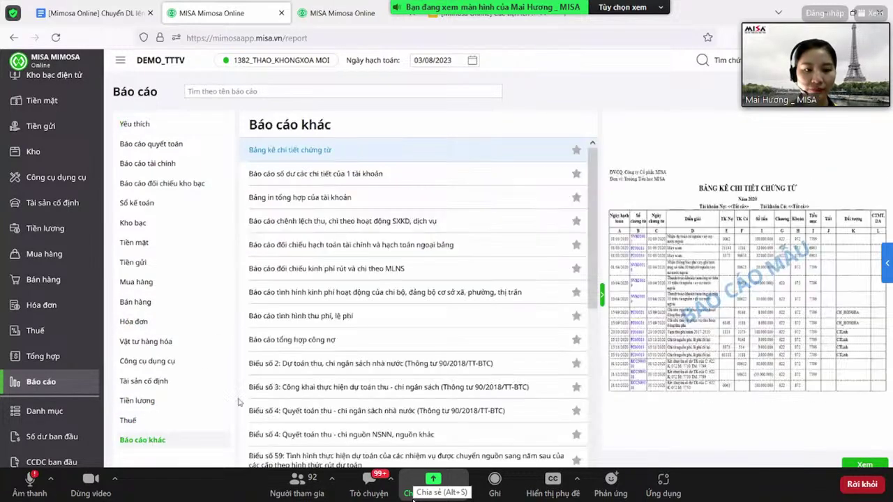
{"action": "scroll", "coordinate": [386, 346], "scroll_direction": "down", "scroll_amount": 3}
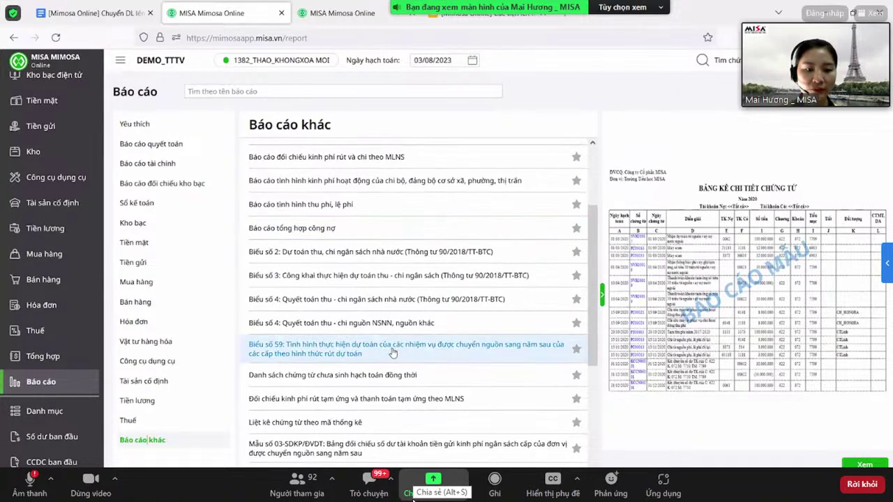
Mark Báo cáo tổng hợp công nợ in Báo cáo khác as a favourite report and view the Yêu thích list.
{"action": "scroll", "coordinate": [393, 353], "scroll_direction": "down", "scroll_amount": 5}
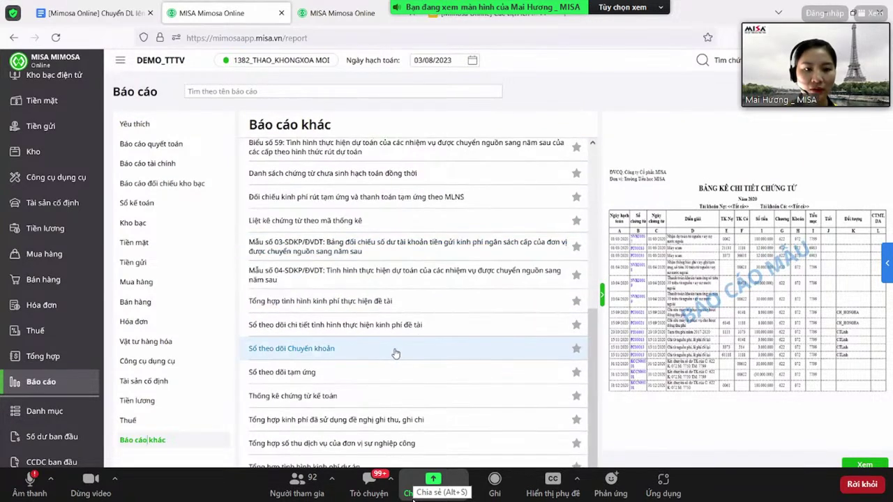
{"action": "scroll", "coordinate": [402, 354], "scroll_direction": "up", "scroll_amount": 6}
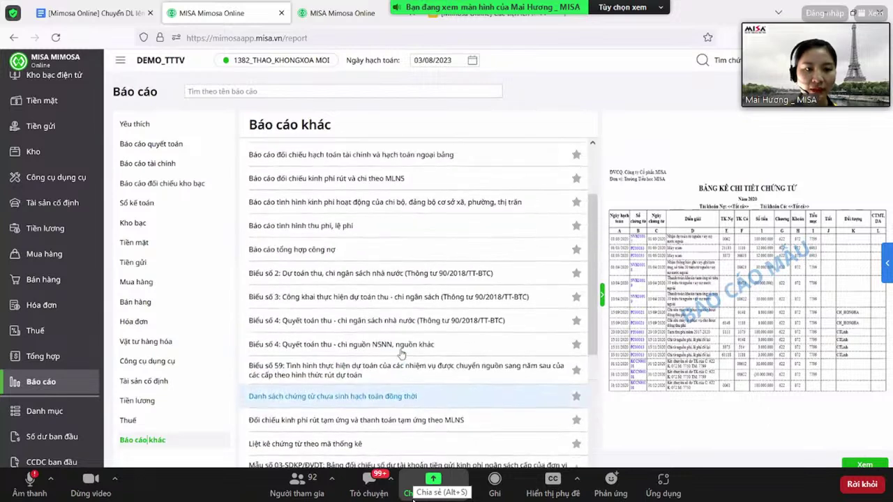
{"action": "mouse_move", "coordinate": [350, 251]}
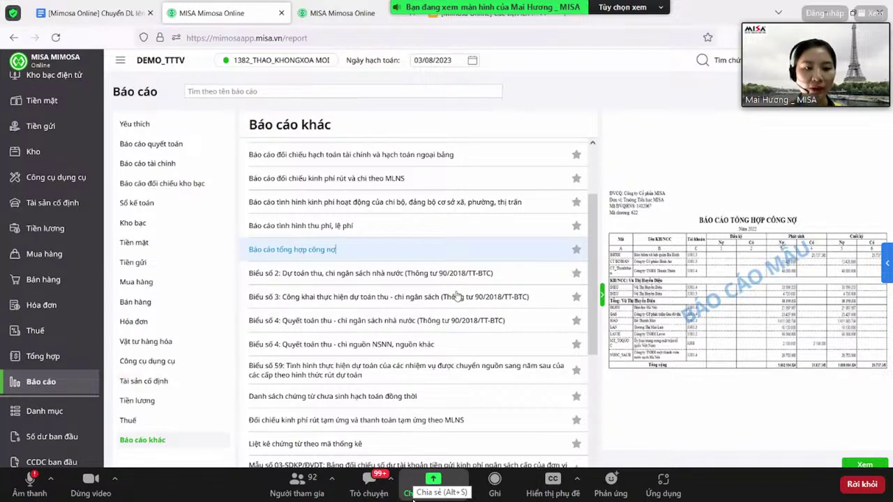
{"action": "scroll", "coordinate": [443, 307], "scroll_direction": "down", "scroll_amount": 5}
{"action": "scroll", "coordinate": [444, 302], "scroll_direction": "up", "scroll_amount": 8}
{"action": "scroll", "coordinate": [443, 302], "scroll_direction": "down", "scroll_amount": 8}
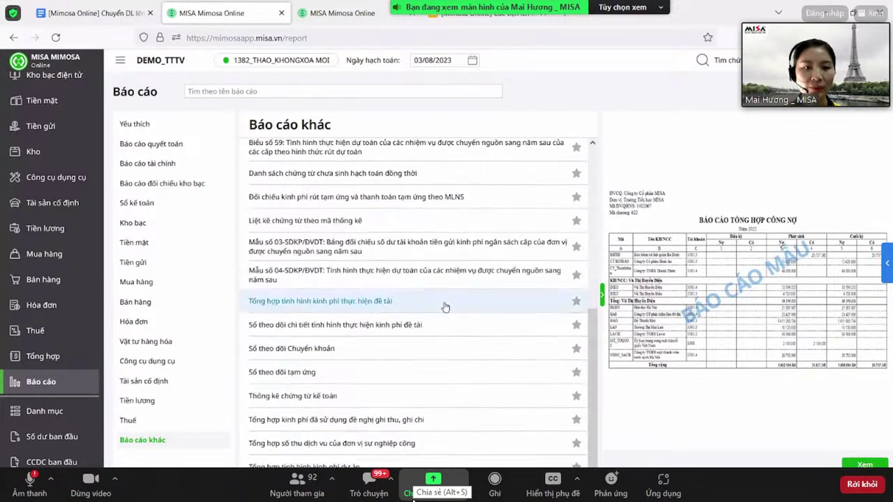
{"action": "scroll", "coordinate": [432, 307], "scroll_direction": "up", "scroll_amount": 8}
{"action": "left_click", "coordinate": [576, 341]}
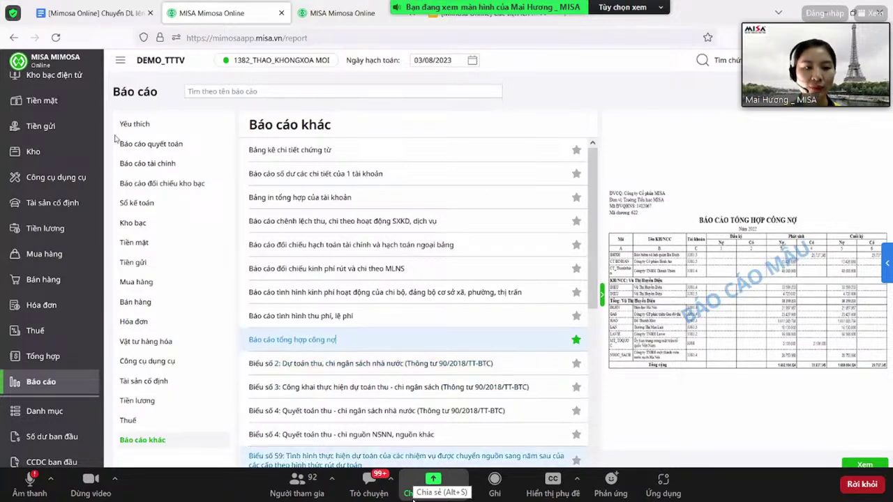
{"action": "left_click", "coordinate": [136, 123]}
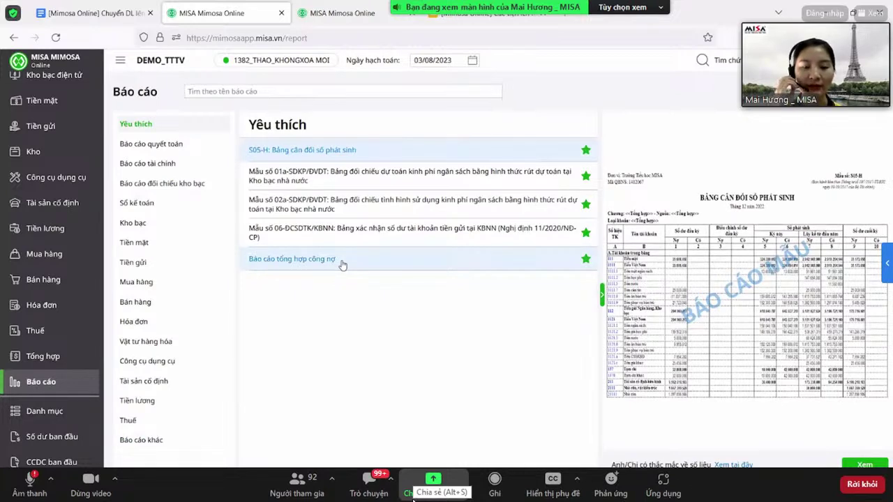
Remove Mẫu số 01a, Mẫu số 02a and Mẫu số 06 in Báo cáo đối chiếu kho bạc from the favourites and check Yêu thích.
{"action": "left_click", "coordinate": [181, 183]}
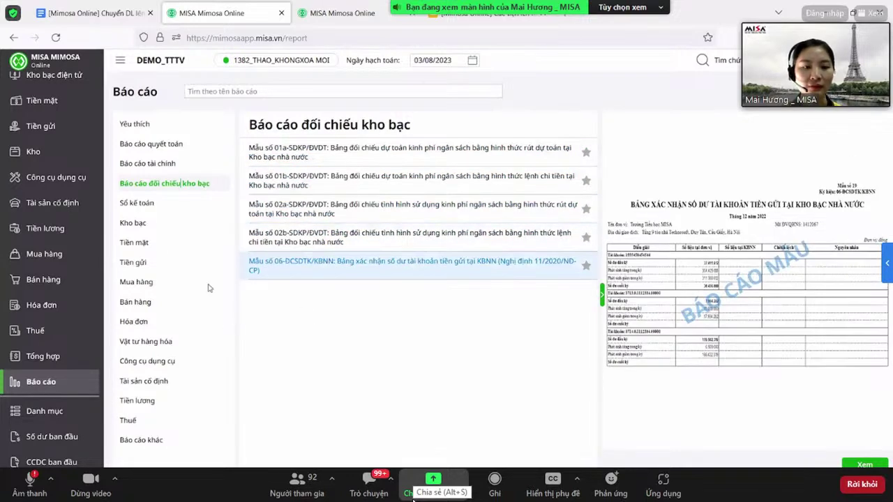
{"action": "left_click", "coordinate": [173, 126]}
{"action": "left_click", "coordinate": [154, 439]}
{"action": "scroll", "coordinate": [406, 307], "scroll_direction": "down", "scroll_amount": 5}
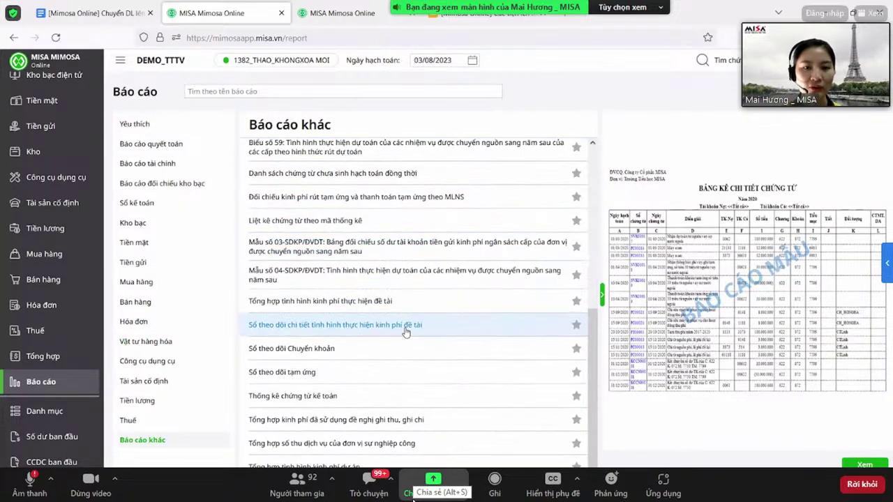
{"action": "scroll", "coordinate": [406, 333], "scroll_direction": "up", "scroll_amount": 5}
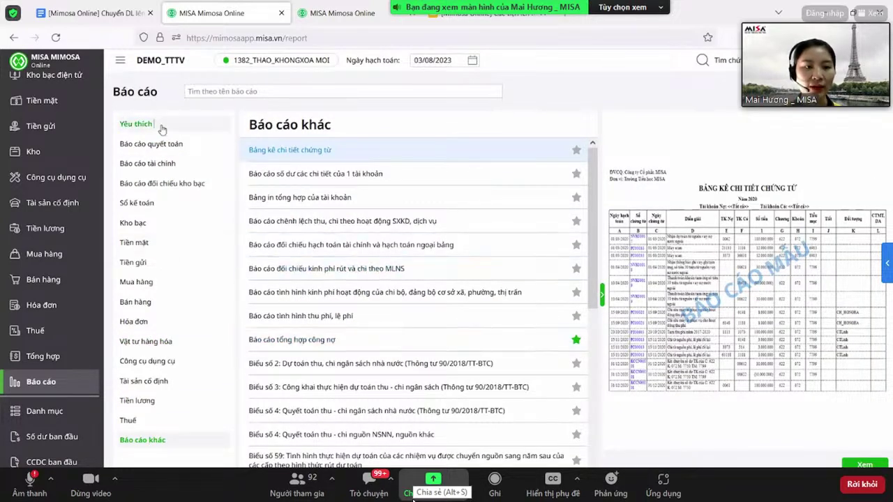
{"action": "left_click", "coordinate": [139, 125]}
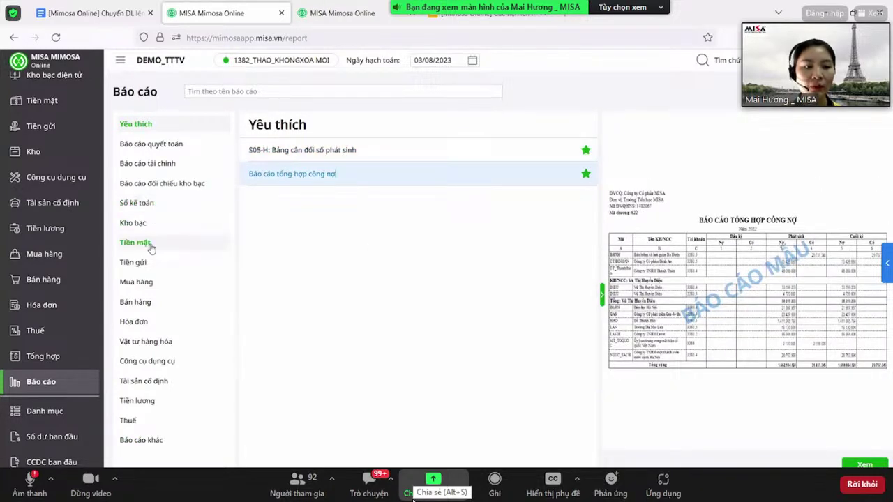
Look through the Tiền mặt, Tiền gửi and Báo cáo khác report groups and return to the Yêu thích list.
{"action": "left_click", "coordinate": [176, 246]}
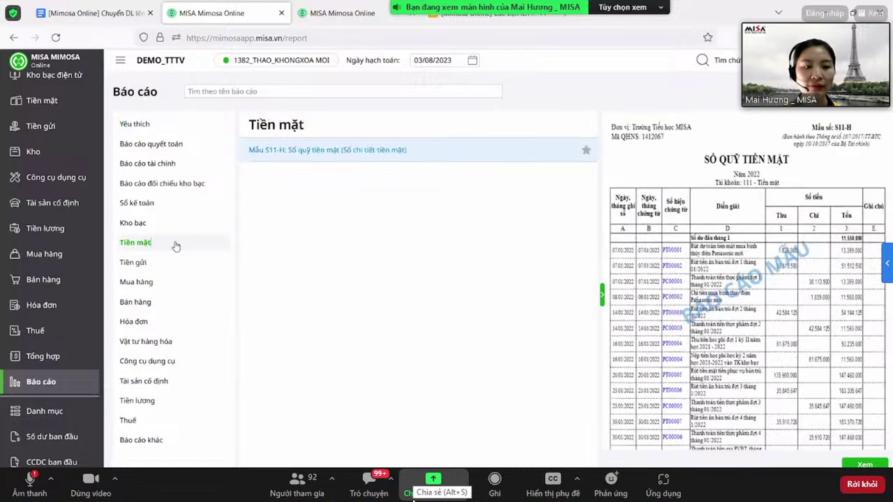
{"action": "left_click", "coordinate": [155, 264]}
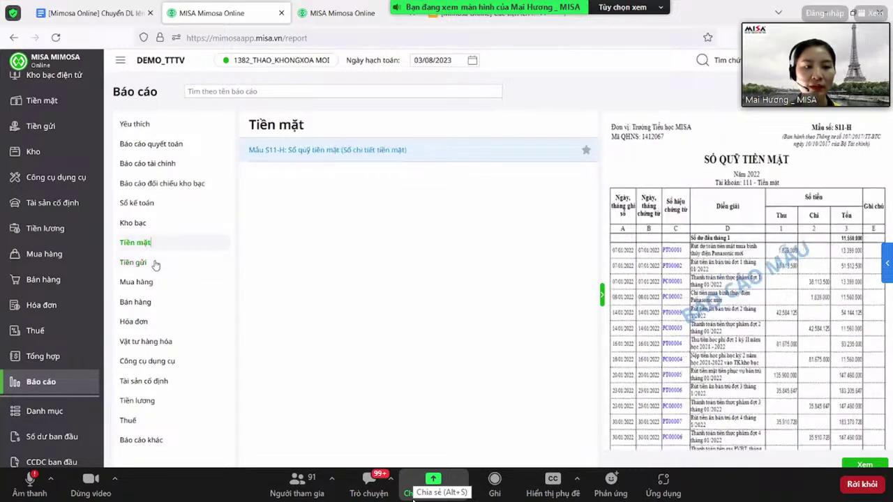
{"action": "left_click", "coordinate": [154, 244]}
{"action": "left_click", "coordinate": [153, 265]}
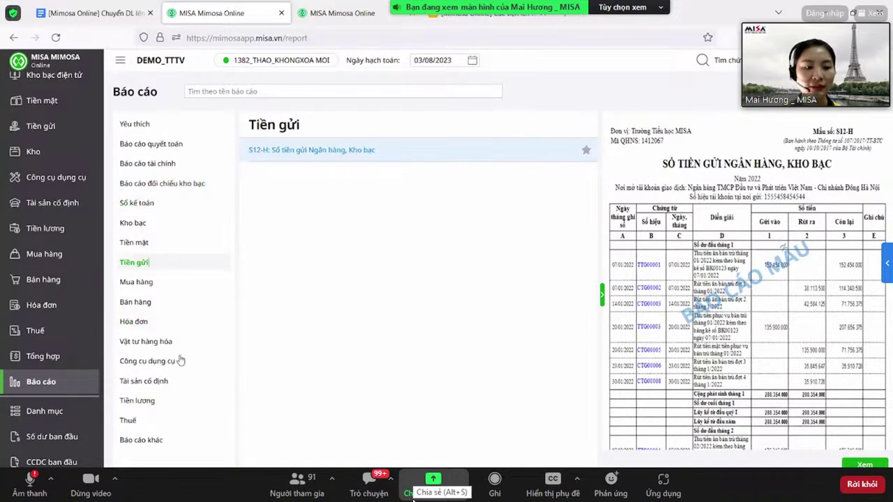
{"action": "scroll", "coordinate": [411, 244], "scroll_direction": "down", "scroll_amount": 10}
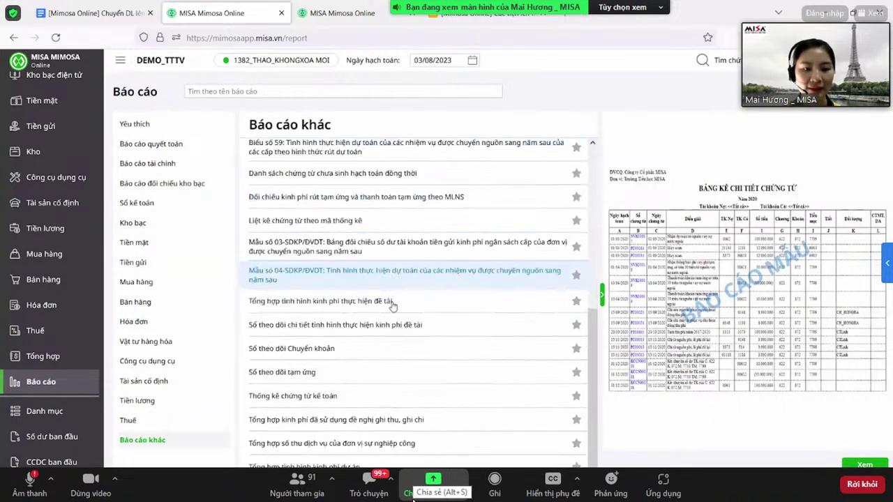
{"action": "scroll", "coordinate": [418, 301], "scroll_direction": "down", "scroll_amount": 5}
{"action": "scroll", "coordinate": [453, 298], "scroll_direction": "up", "scroll_amount": 5}
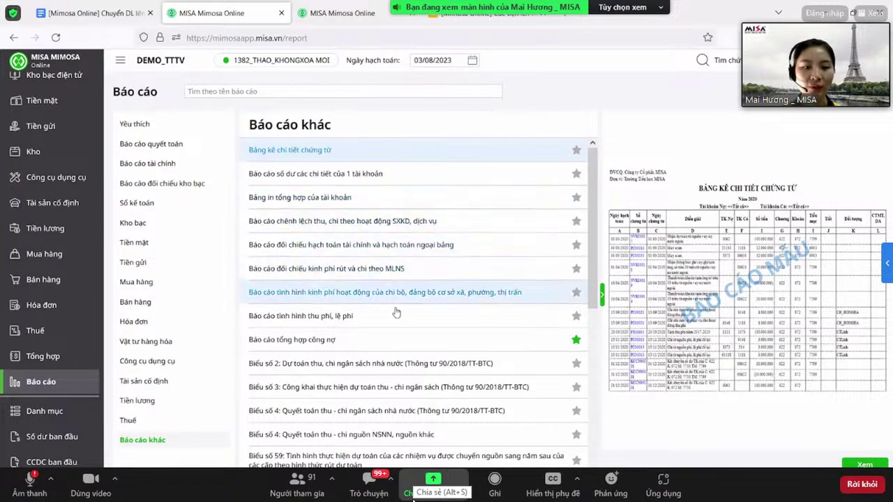
{"action": "left_click", "coordinate": [147, 126]}
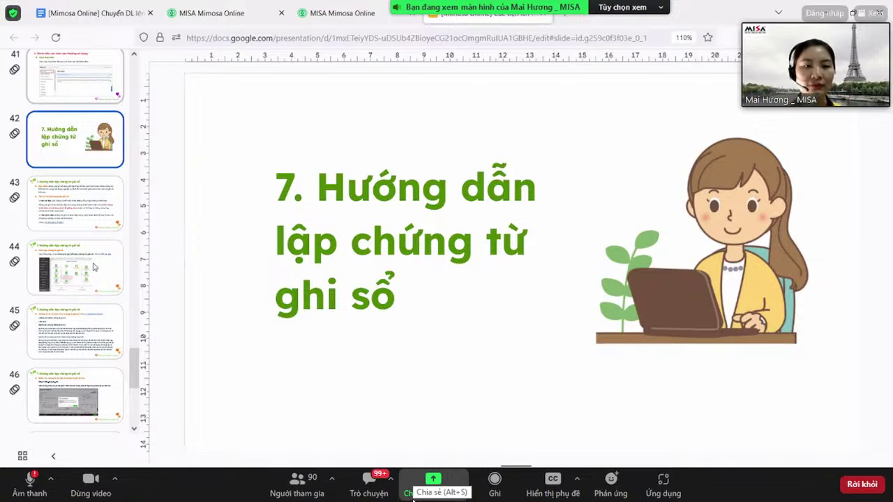
Switch to MISA Mimosa and view the S02c-H: Sổ cái - Hình thức chứng từ ghi sổ report for Năm nay with all accounts on the page selected.
{"action": "left_click", "coordinate": [336, 12]}
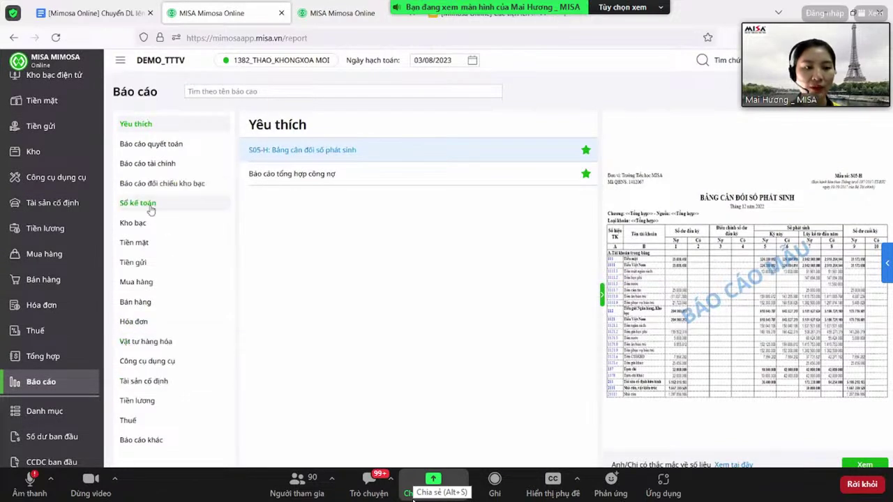
{"action": "left_click", "coordinate": [149, 205]}
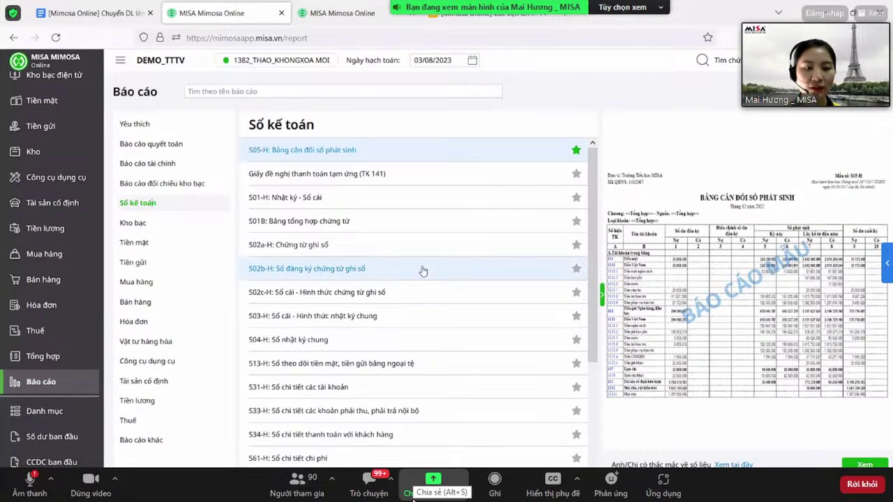
{"action": "double_click", "coordinate": [344, 294]}
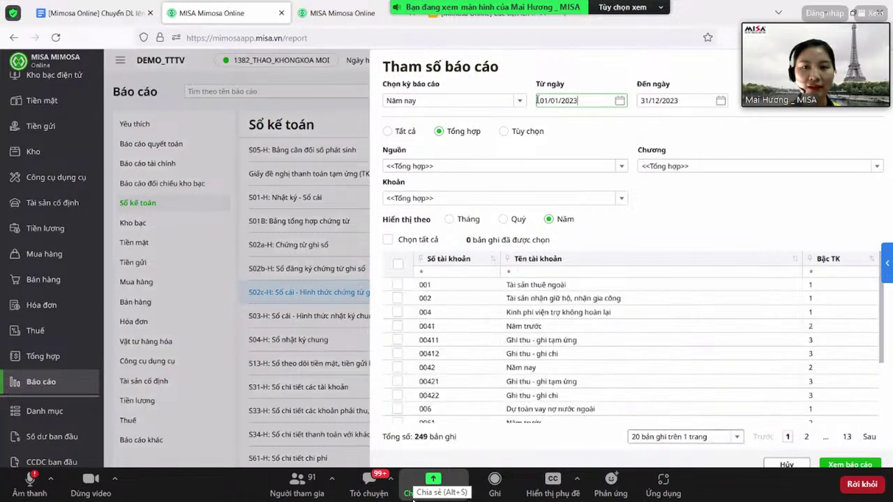
{"action": "left_click", "coordinate": [398, 263]}
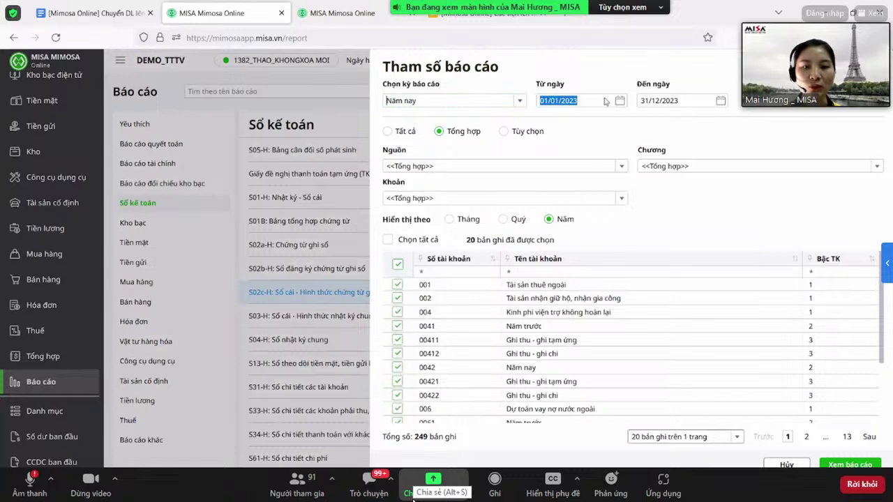
{"action": "left_click", "coordinate": [850, 464]}
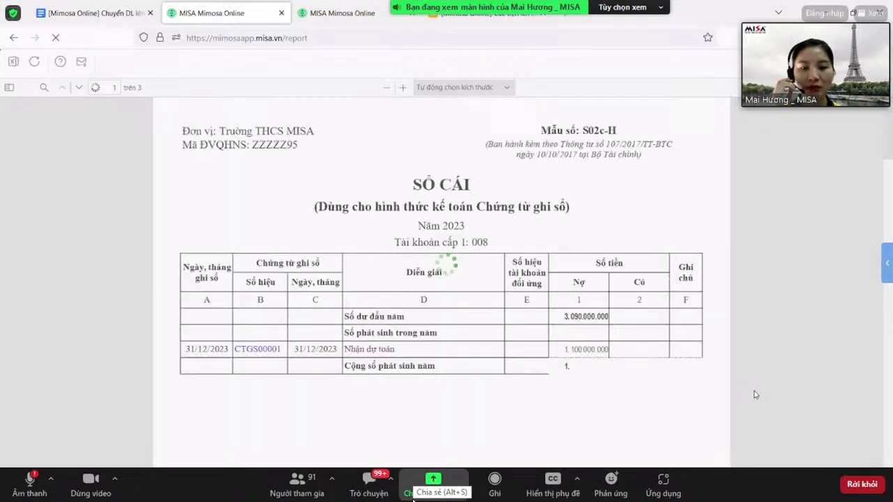
{"action": "scroll", "coordinate": [571, 426], "scroll_direction": "down", "scroll_amount": 10}
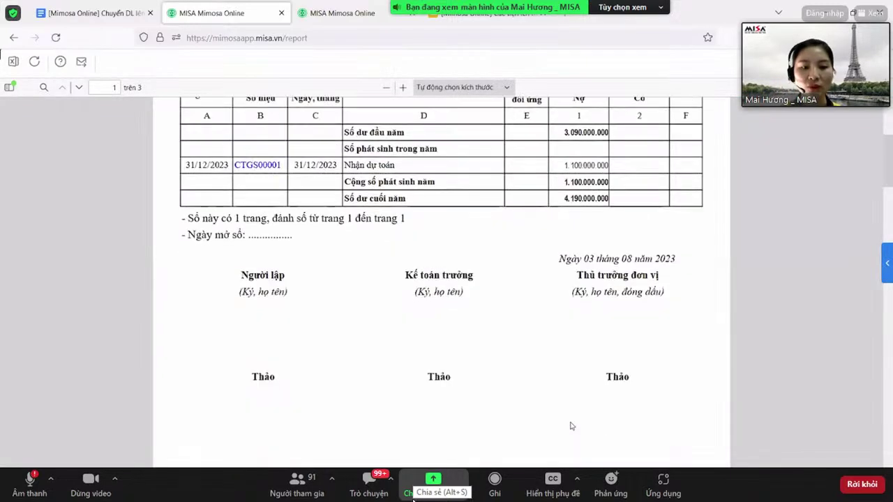
{"action": "scroll", "coordinate": [571, 426], "scroll_direction": "up", "scroll_amount": 10}
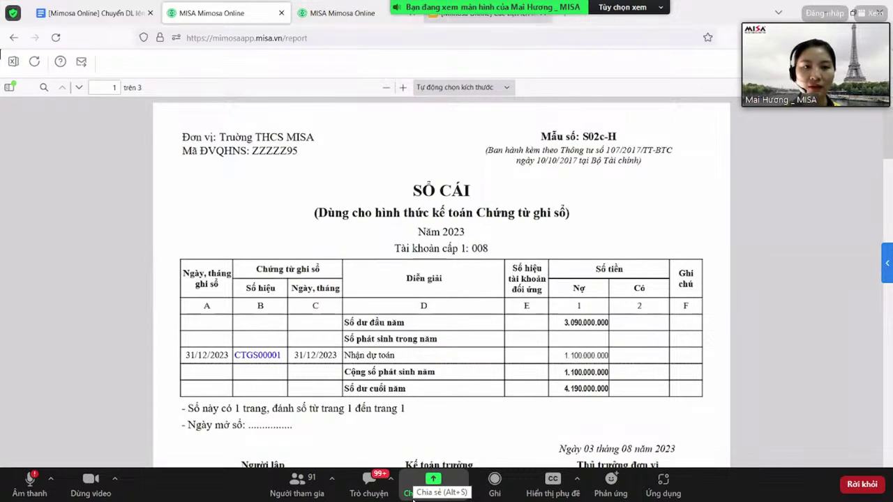
List the Năm nay vouchers available for a new Chứng từ ghi sổ made by Lập từ chứng từ gốc.
{"action": "key", "text": "alt+Tab"}
{"action": "key", "text": "Down"}
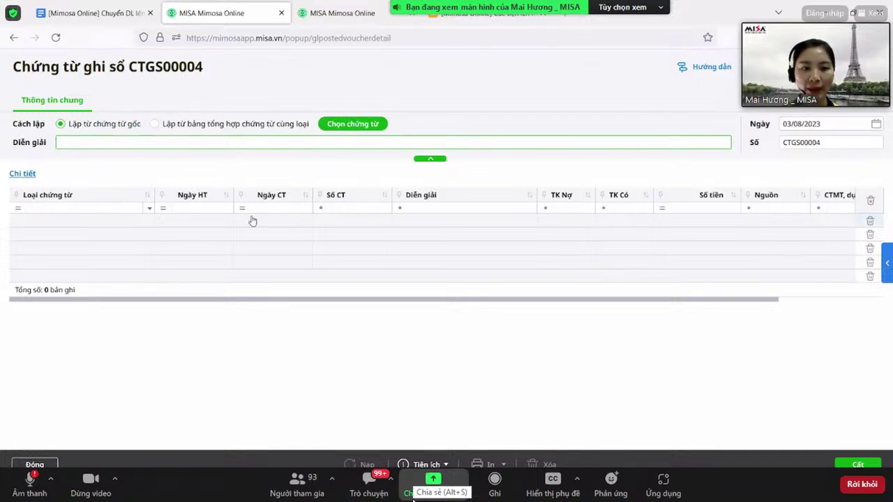
{"action": "left_click", "coordinate": [60, 124]}
{"action": "left_click", "coordinate": [353, 124]}
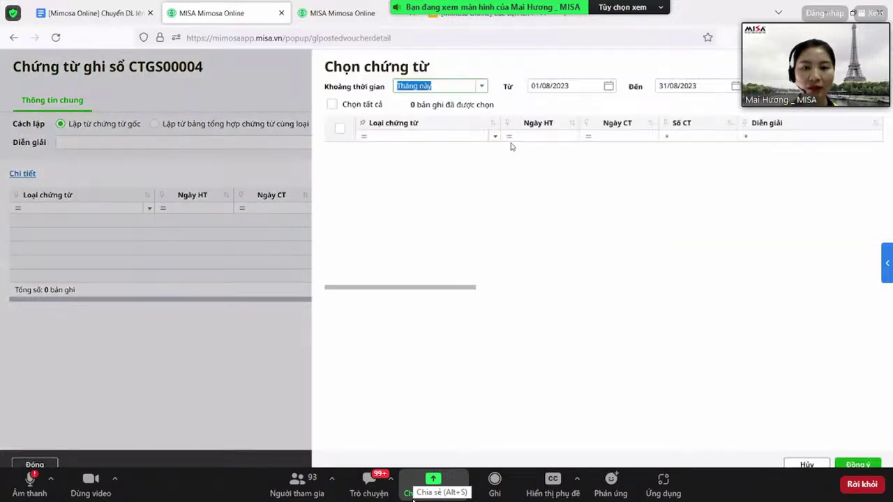
{"action": "left_click", "coordinate": [481, 86]}
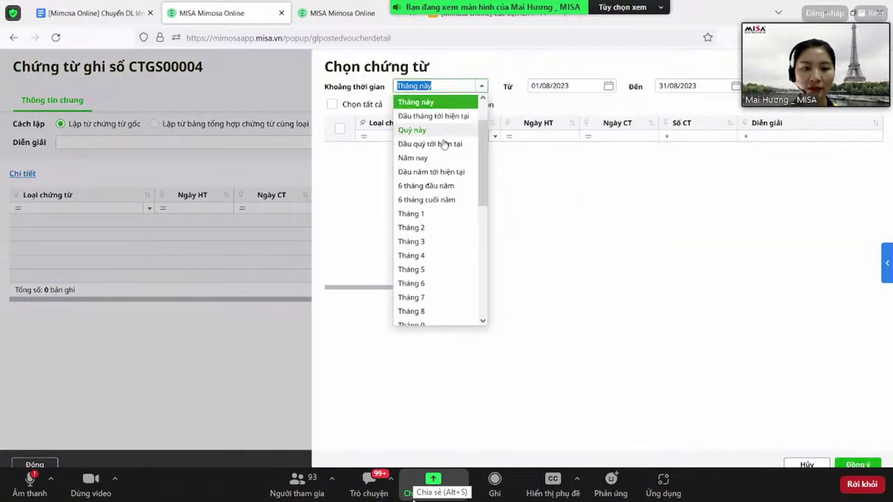
{"action": "left_click", "coordinate": [419, 160]}
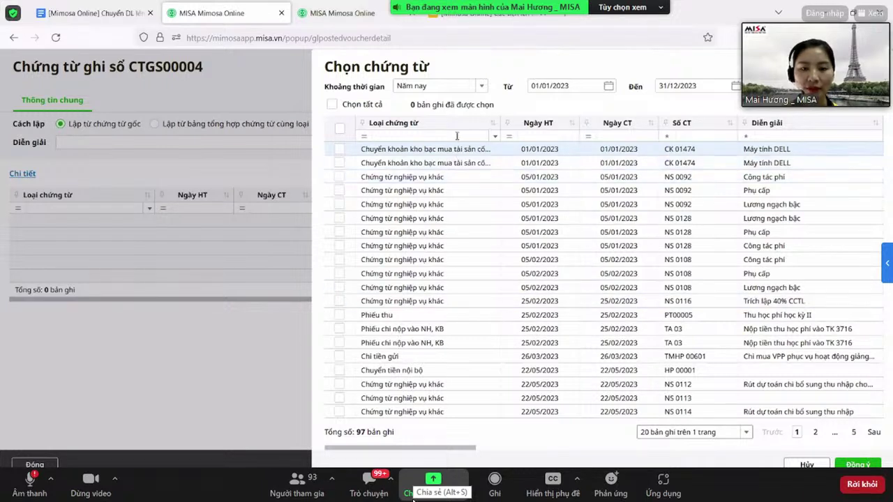
Look through the voucher types offered by the Loại chứng từ filter in Chọn chứng từ.
{"action": "left_click", "coordinate": [494, 139]}
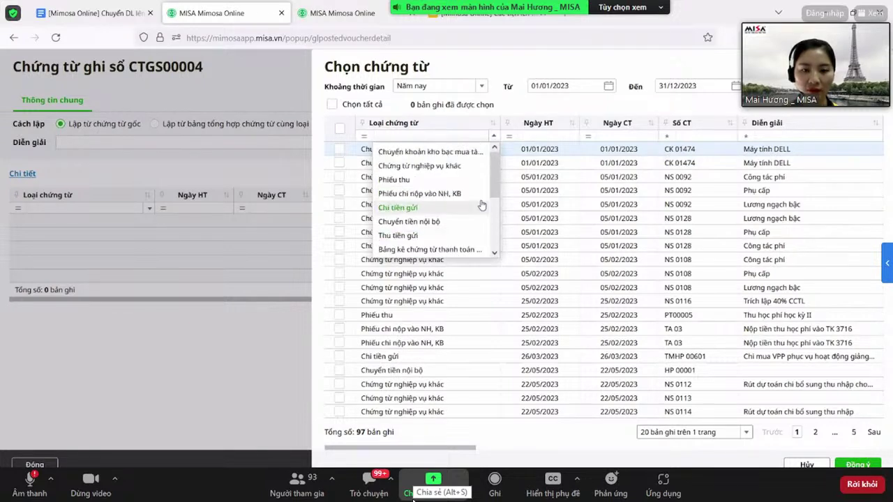
{"action": "scroll", "coordinate": [481, 206], "scroll_direction": "down", "scroll_amount": 3}
{"action": "scroll", "coordinate": [479, 213], "scroll_direction": "up", "scroll_amount": 3}
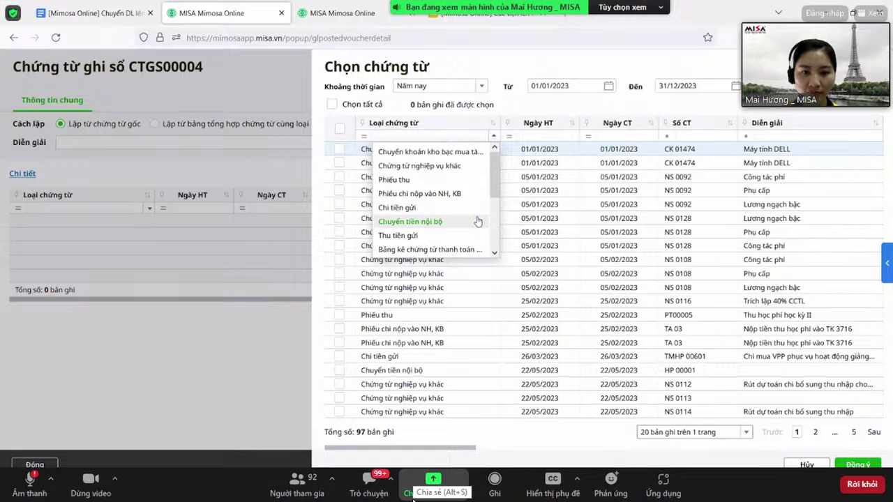
{"action": "scroll", "coordinate": [478, 222], "scroll_direction": "down", "scroll_amount": 3}
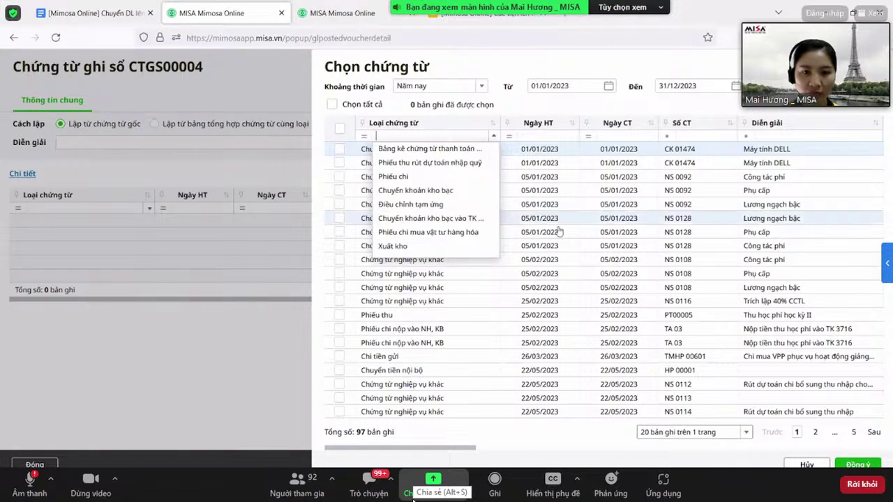
{"action": "left_click", "coordinate": [820, 213]}
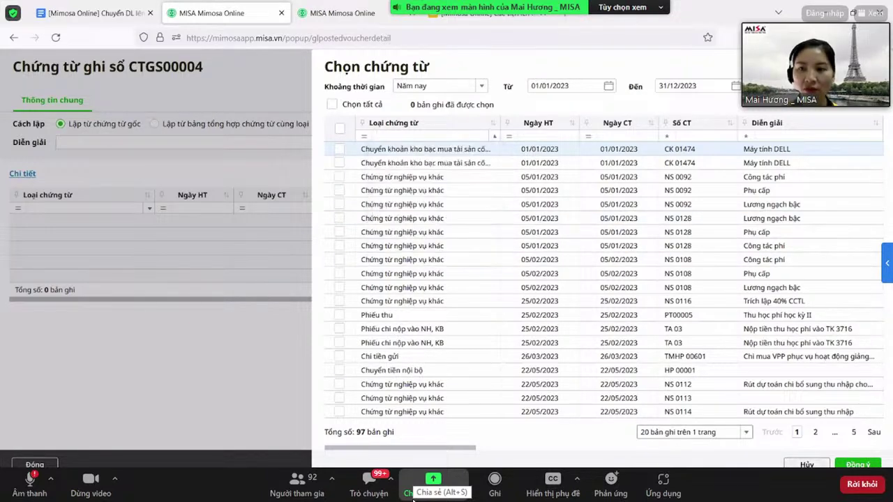
Leave the unsaved Chứng từ ghi sổ and switch to the accounting data KETOAN_2023_3261_VY.
{"action": "key", "text": "Escape"}
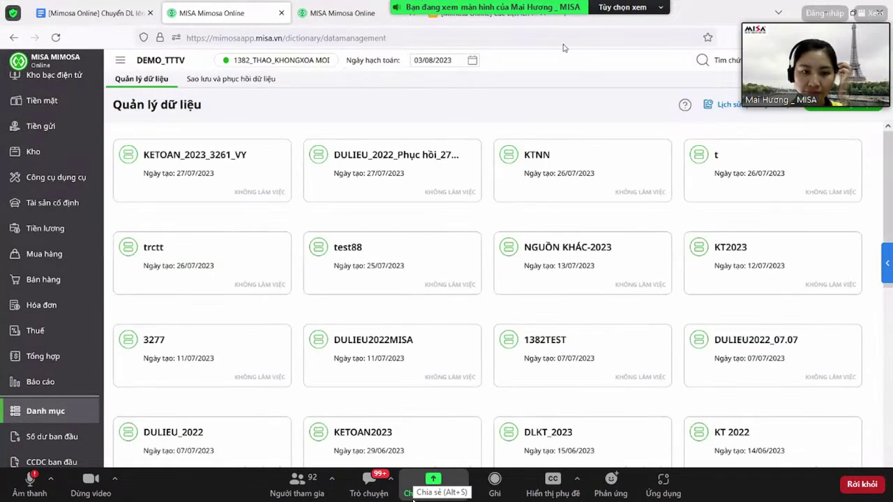
{"action": "double_click", "coordinate": [231, 157]}
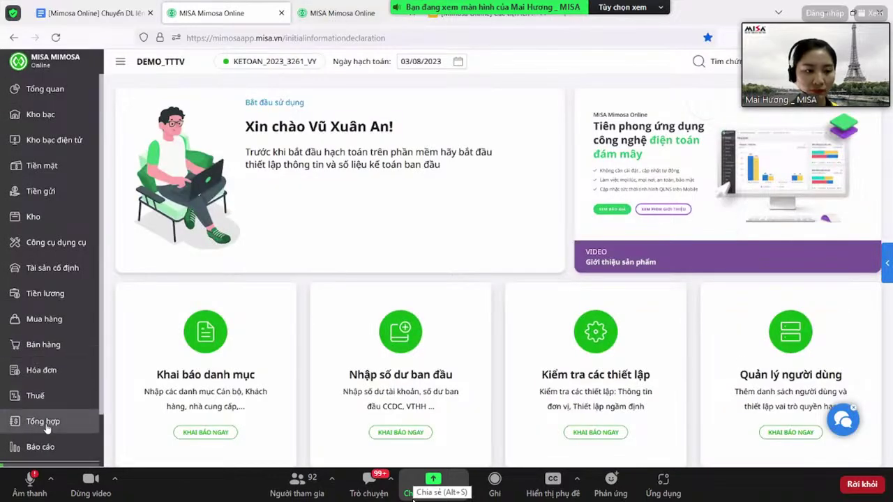
Switch the working accounting data to DL_MAU_2023_1263 from data management and dismiss the circular 23/2023/TT-BTC update notice.
{"action": "left_click", "coordinate": [43, 422]}
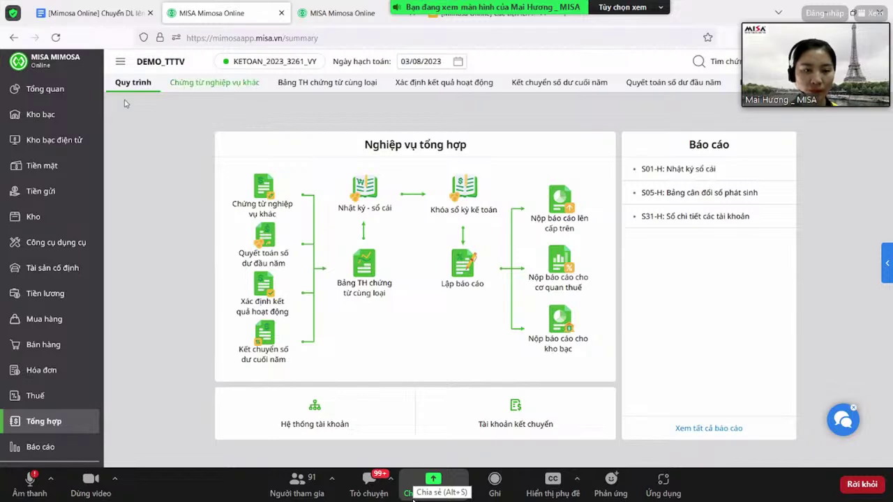
{"action": "left_click", "coordinate": [291, 222]}
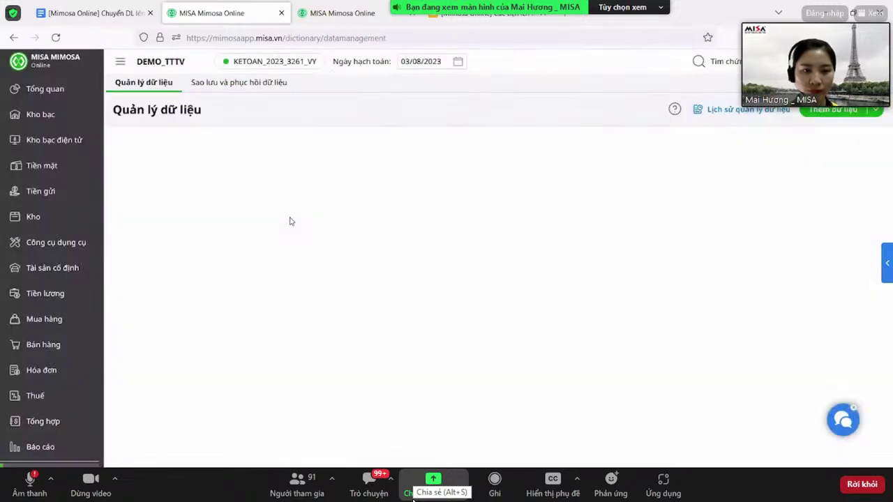
{"action": "scroll", "coordinate": [350, 261], "scroll_direction": "down", "scroll_amount": 1}
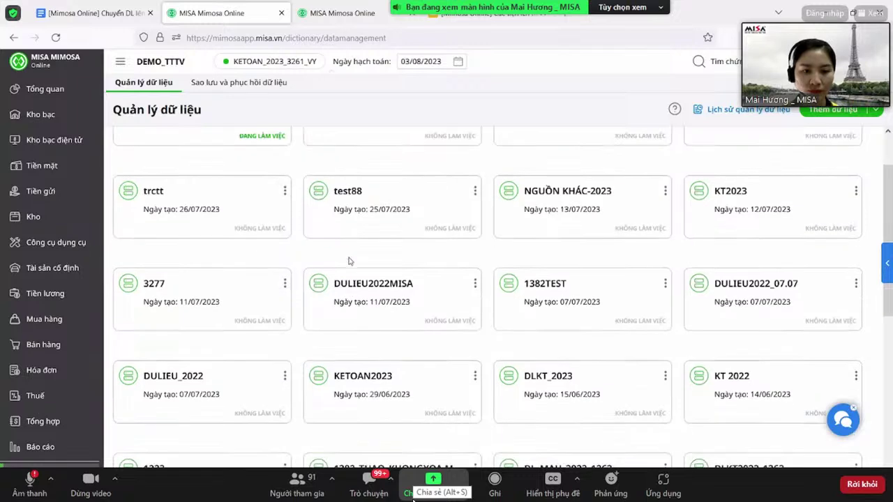
{"action": "scroll", "coordinate": [350, 261], "scroll_direction": "down", "scroll_amount": 3}
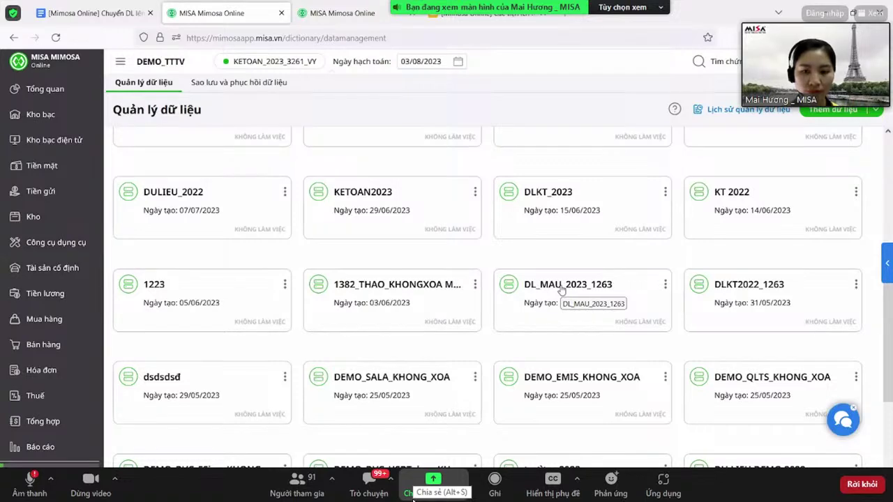
{"action": "scroll", "coordinate": [562, 290], "scroll_direction": "down", "scroll_amount": 2}
{"action": "scroll", "coordinate": [562, 290], "scroll_direction": "down", "scroll_amount": 1}
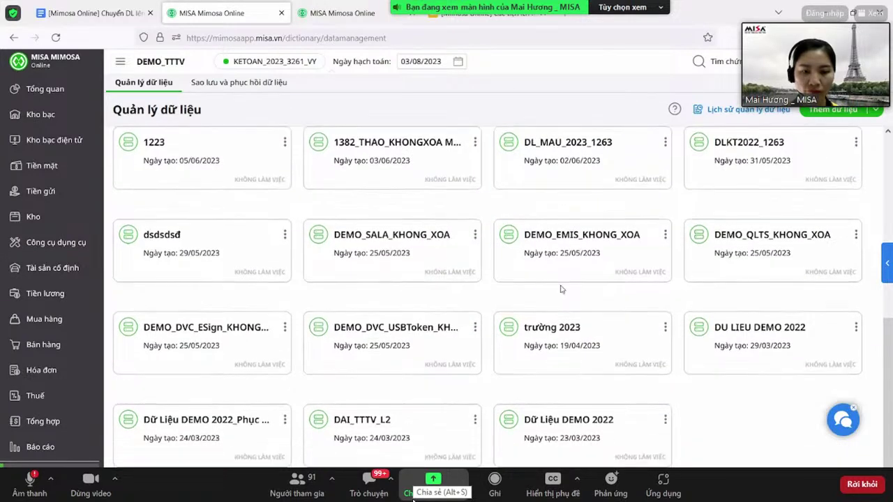
{"action": "scroll", "coordinate": [561, 290], "scroll_direction": "up", "scroll_amount": 2}
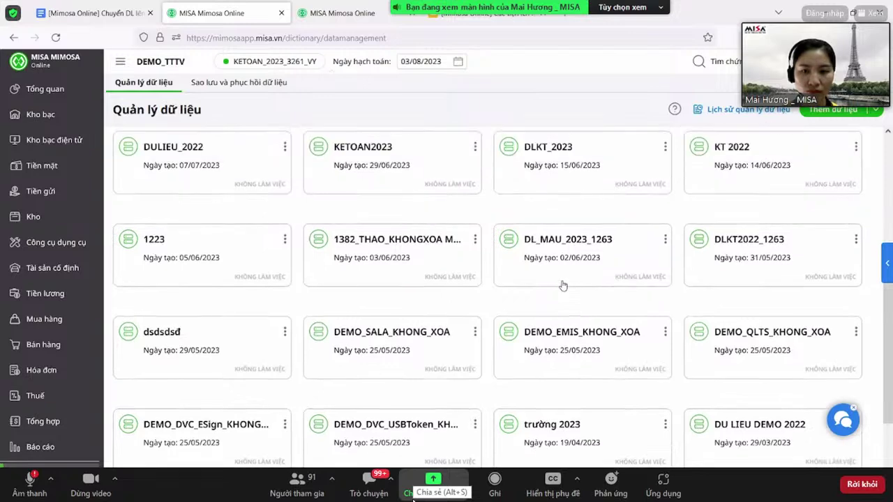
{"action": "double_click", "coordinate": [548, 272]}
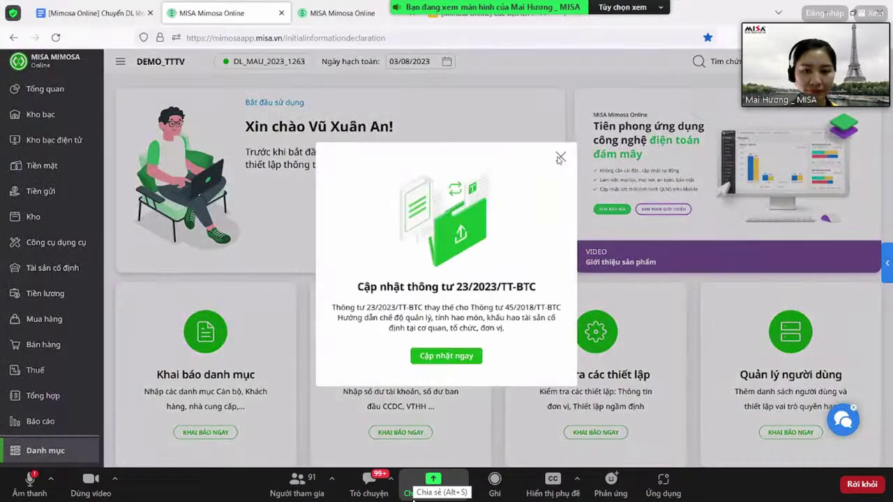
{"action": "left_click", "coordinate": [560, 158]}
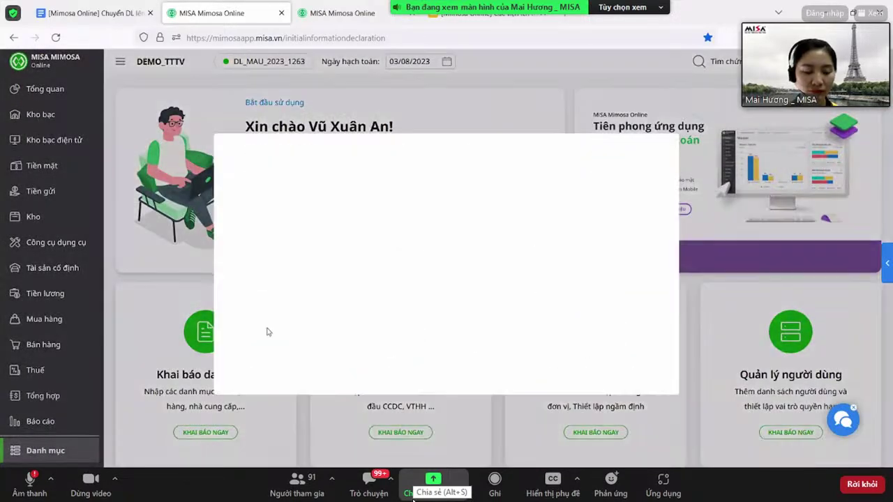
{"action": "left_click", "coordinate": [44, 396]}
{"action": "left_click", "coordinate": [43, 395]}
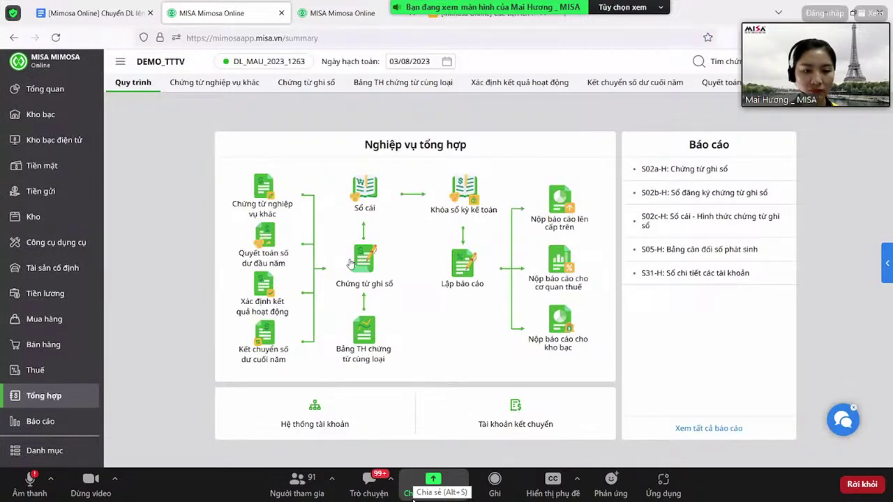
{"action": "mouse_move", "coordinate": [350, 264]}
{"action": "left_click", "coordinate": [351, 301]}
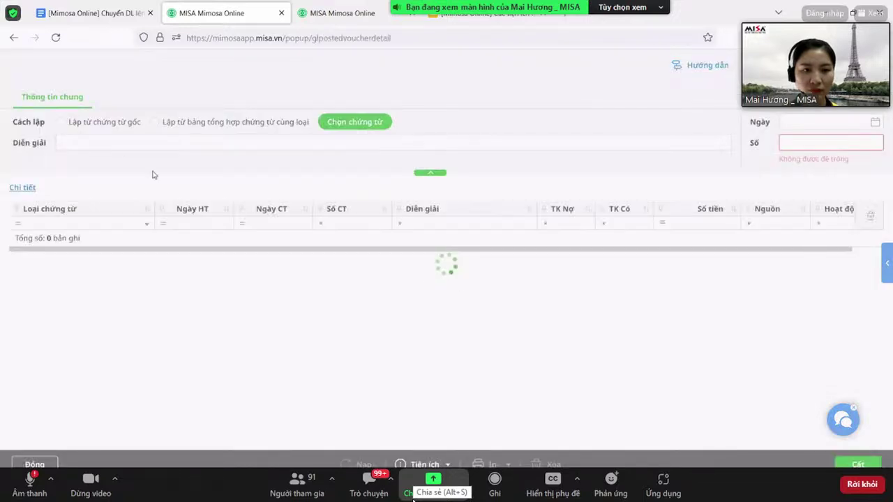
{"action": "left_click", "coordinate": [356, 126]}
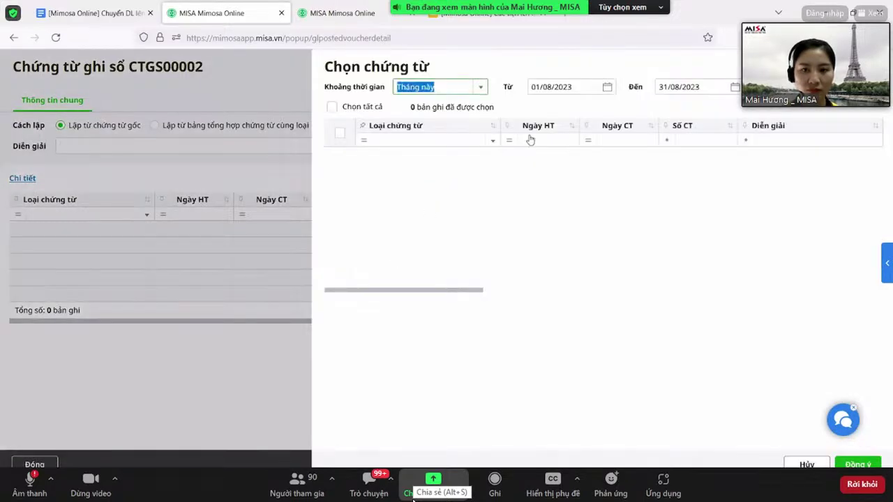
{"action": "left_click", "coordinate": [462, 87]}
{"action": "left_click", "coordinate": [432, 172]}
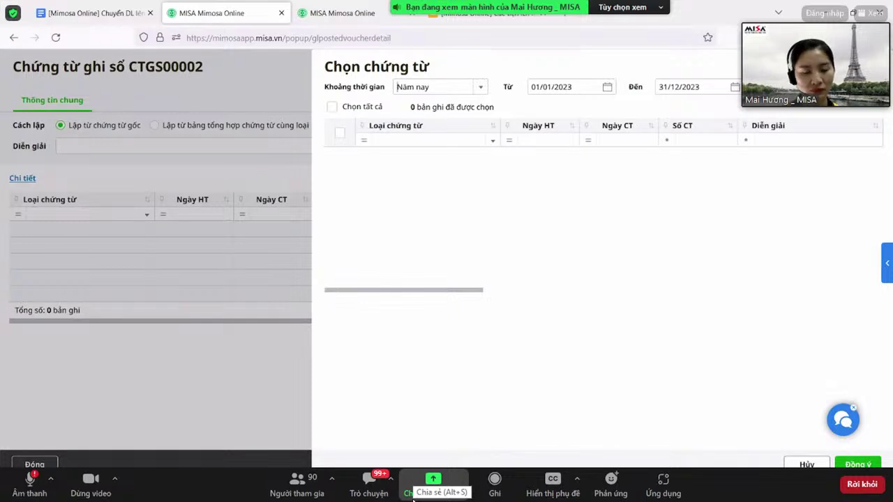
{"action": "key", "text": "Escape"}
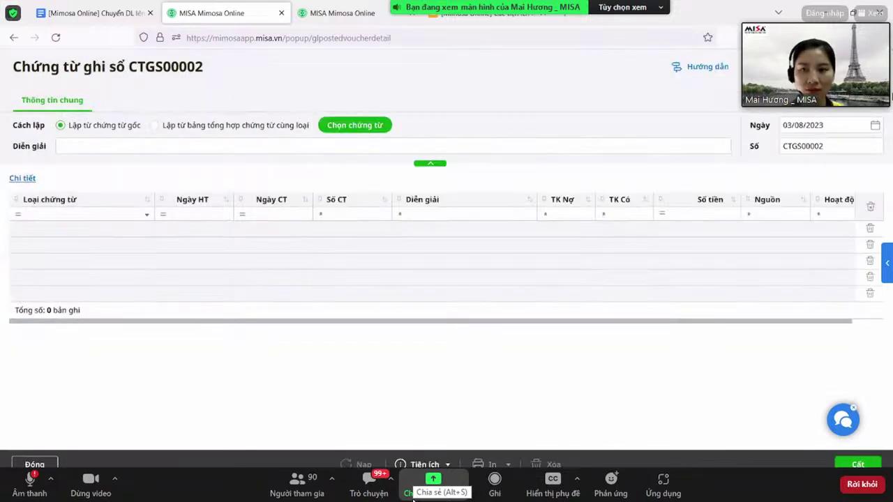
{"action": "key", "text": "Escape"}
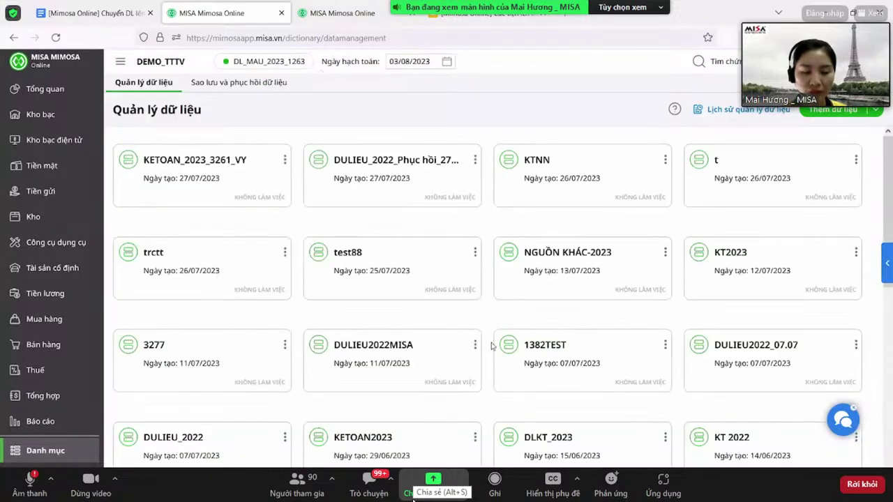
Find the DU LIEU DEMO 2022 dataset in data management and open it as the working data.
{"action": "scroll", "coordinate": [548, 323], "scroll_direction": "down", "scroll_amount": 3}
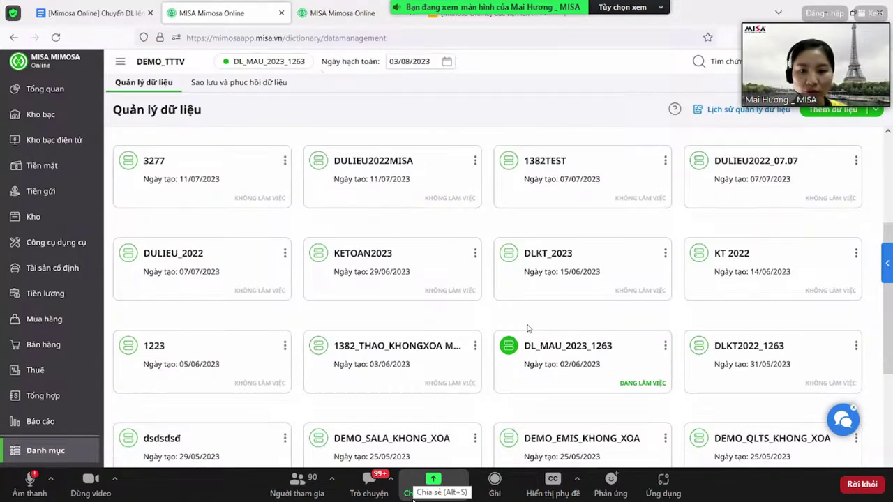
{"action": "scroll", "coordinate": [527, 328], "scroll_direction": "down", "scroll_amount": 3}
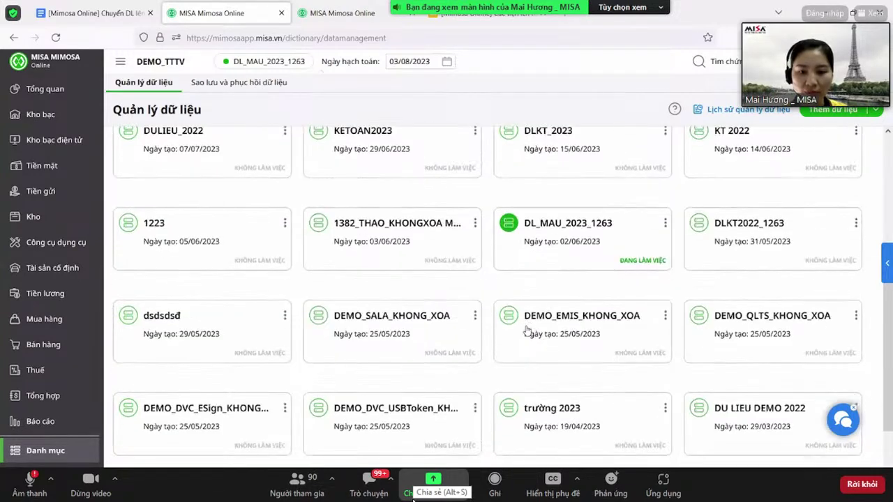
{"action": "scroll", "coordinate": [527, 330], "scroll_direction": "down", "scroll_amount": 1}
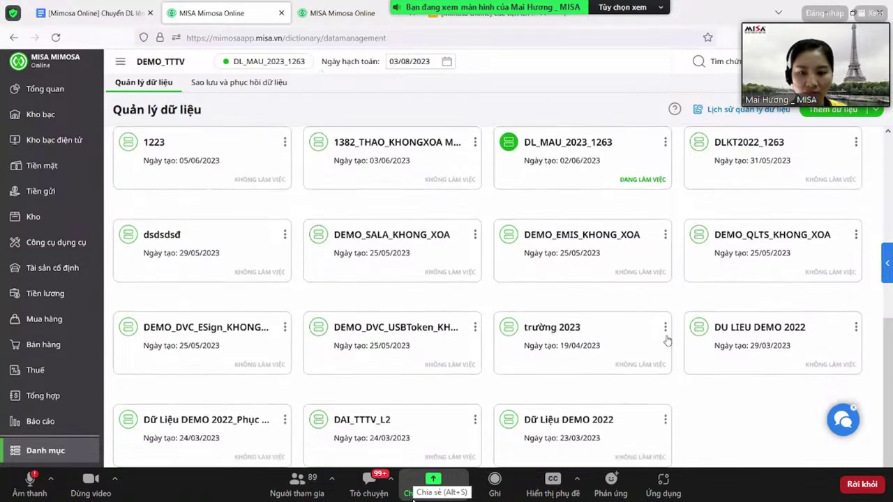
{"action": "double_click", "coordinate": [744, 333]}
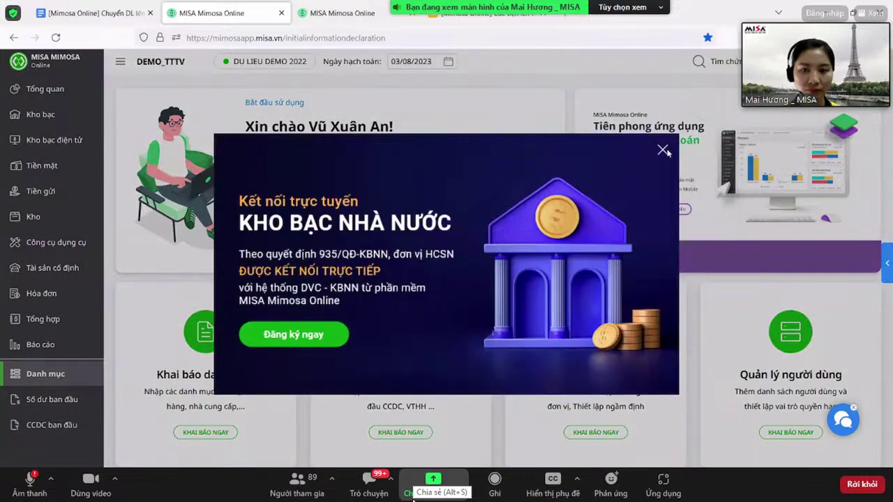
Start a new Chứng từ ghi sổ in the Tổng hợp module and load its source vouchers for the period Năm nay.
{"action": "left_click", "coordinate": [47, 362]}
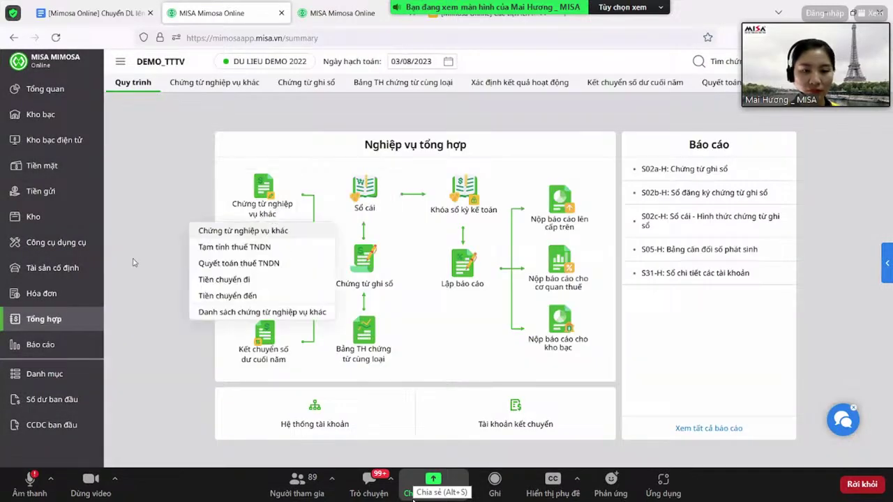
{"action": "left_click", "coordinate": [347, 300]}
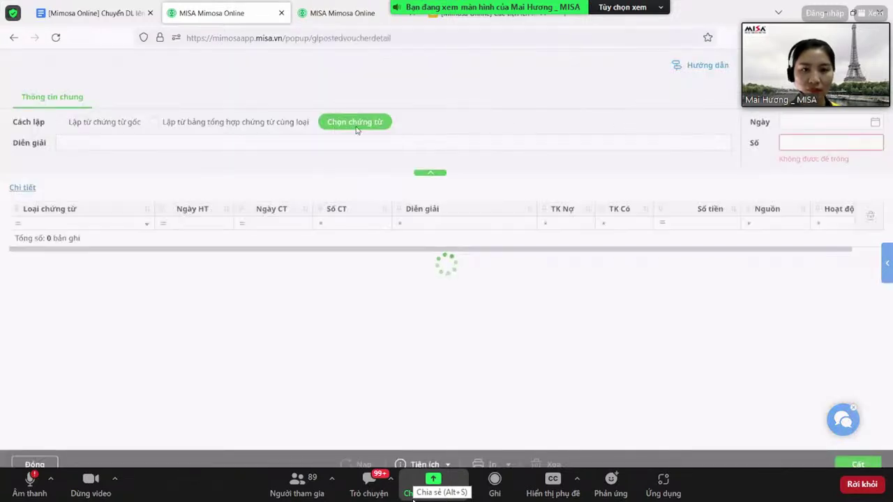
{"action": "left_click", "coordinate": [358, 123]}
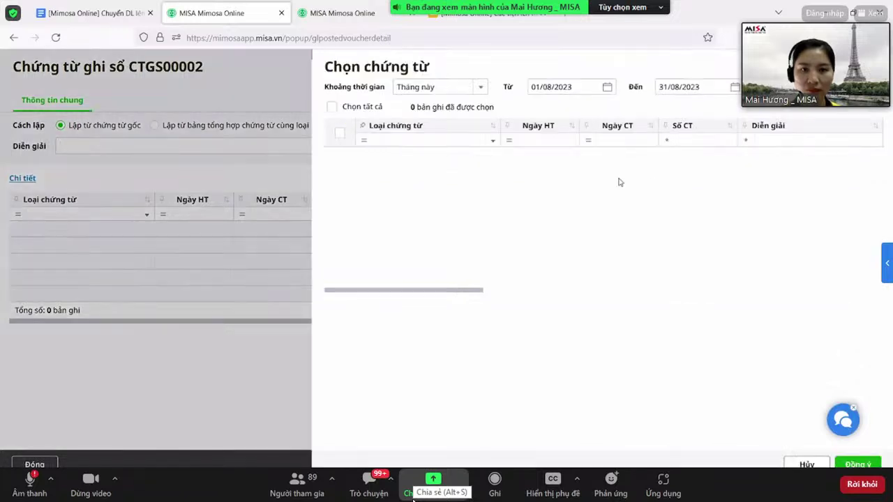
{"action": "left_click", "coordinate": [480, 87]}
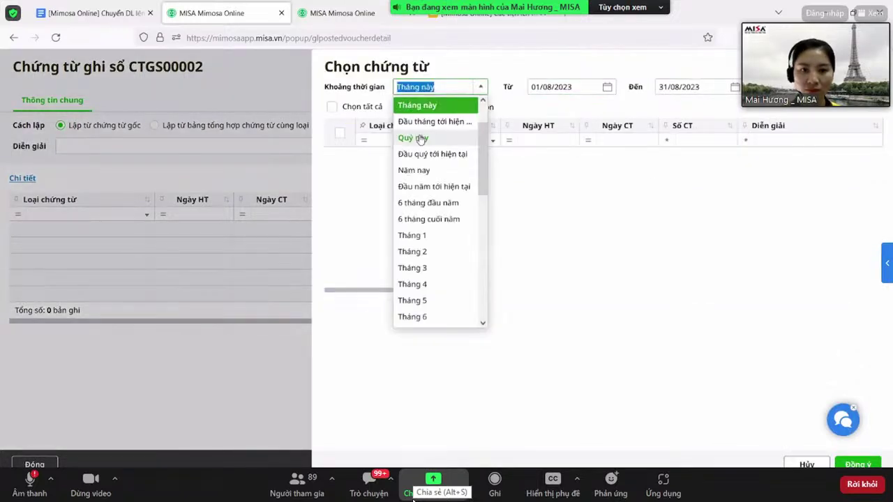
{"action": "left_click", "coordinate": [417, 172]}
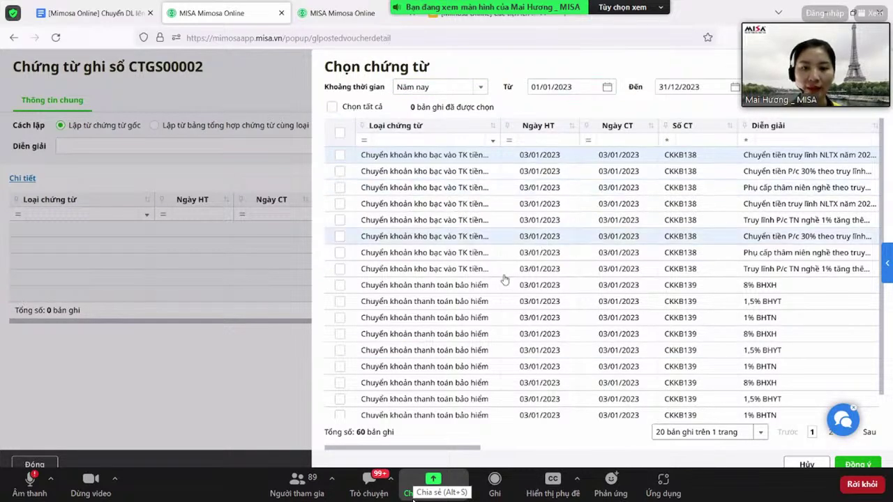
Filter the source vouchers by the type for treasury transfers to the deposit account and add all matching ones to the Chứng từ ghi sổ.
{"action": "scroll", "coordinate": [519, 357], "scroll_direction": "down", "scroll_amount": 1}
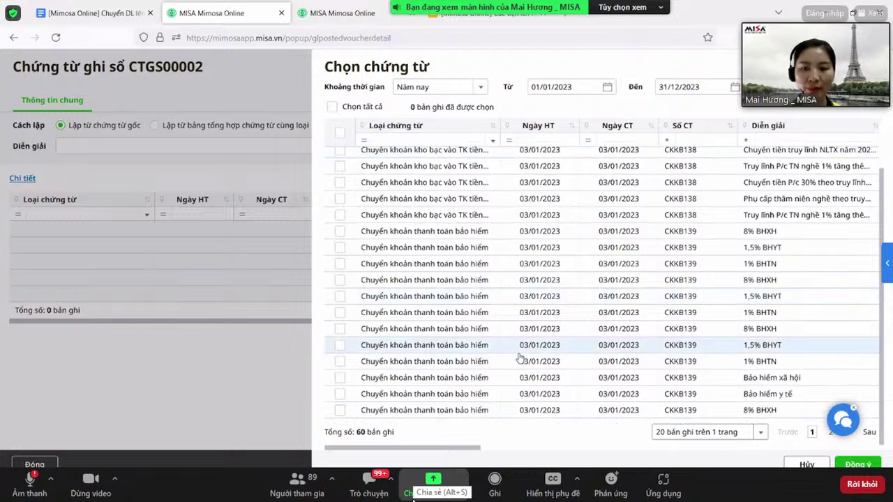
{"action": "scroll", "coordinate": [520, 358], "scroll_direction": "up", "scroll_amount": 1}
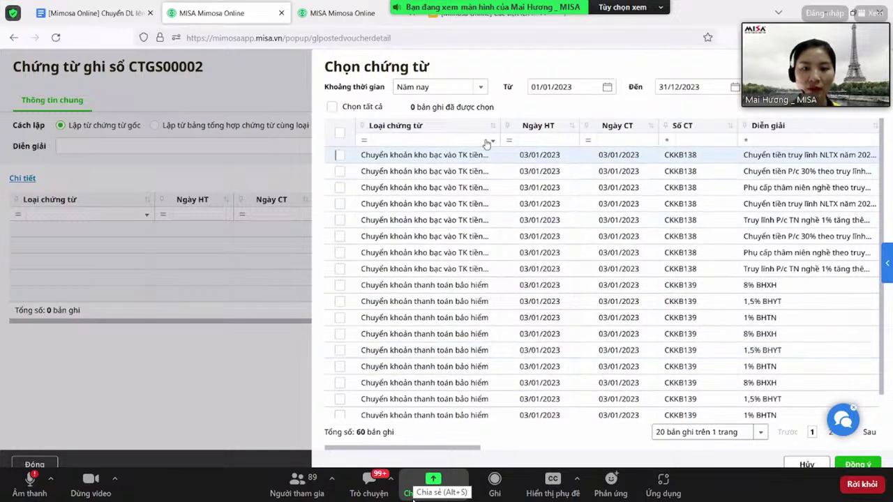
{"action": "left_click", "coordinate": [492, 143]}
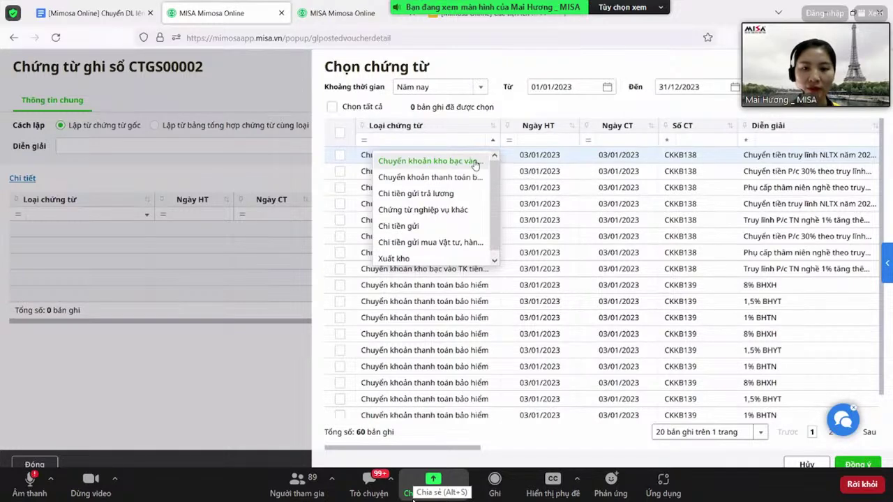
{"action": "left_click", "coordinate": [475, 162]}
{"action": "left_click_drag", "start_coordinate": [440, 307], "coordinate": [391, 302]}
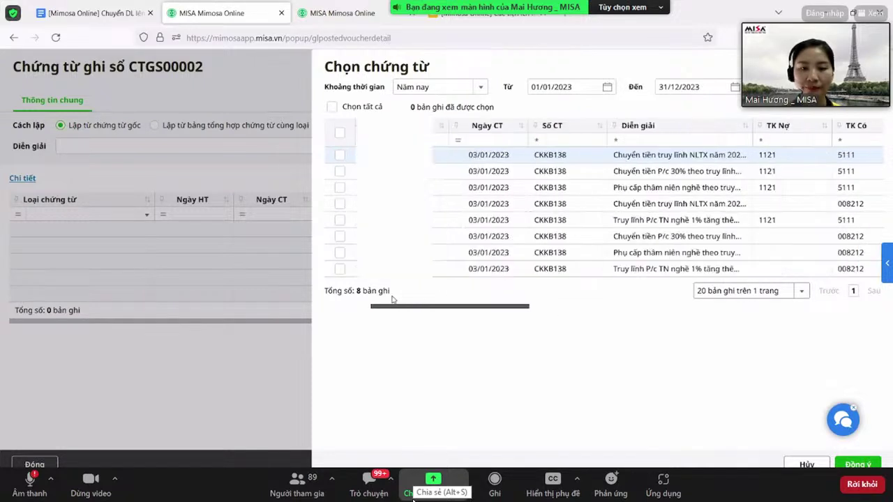
{"action": "left_click", "coordinate": [340, 132]}
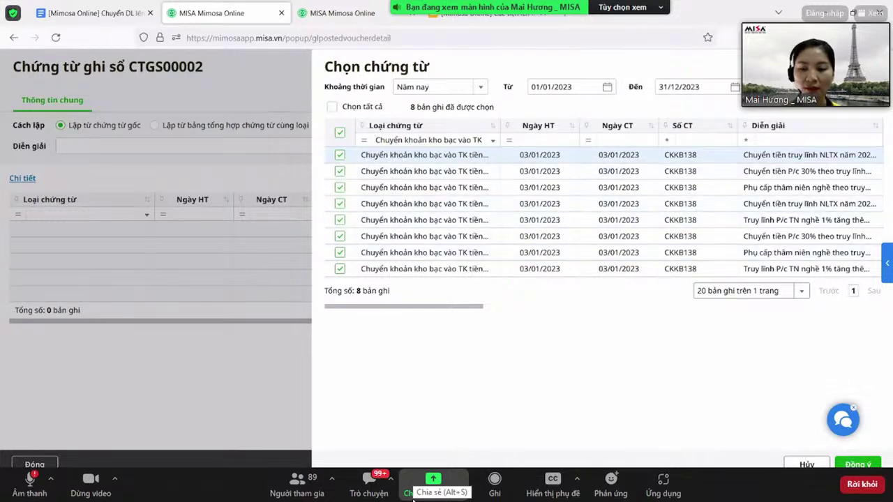
{"action": "left_click", "coordinate": [858, 464]}
Set the description to "Chuyển khoản kho bạc trả lương năm 2023", change the date's day to 31, and save the Chứng từ ghi sổ.
{"action": "left_click", "coordinate": [167, 146]}
{"action": "type", "text": "Chuyển khoản kho b"}
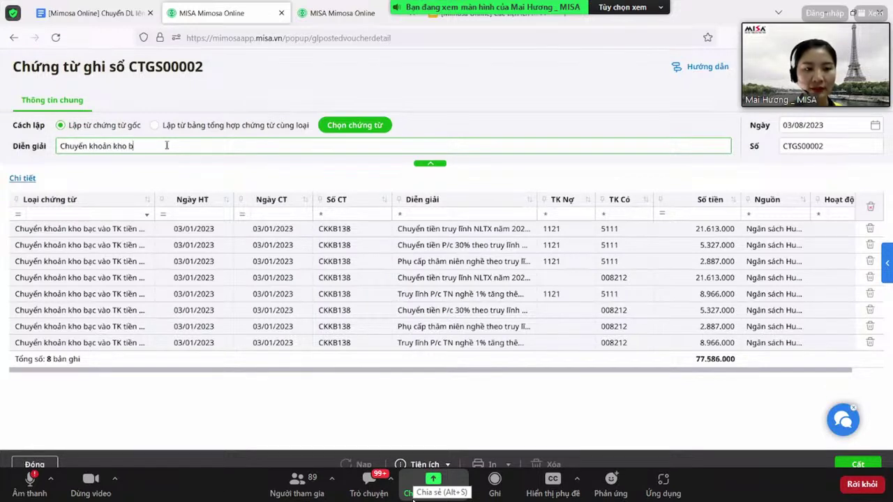
{"action": "type", "text": "ạc trả lương năm 2023"}
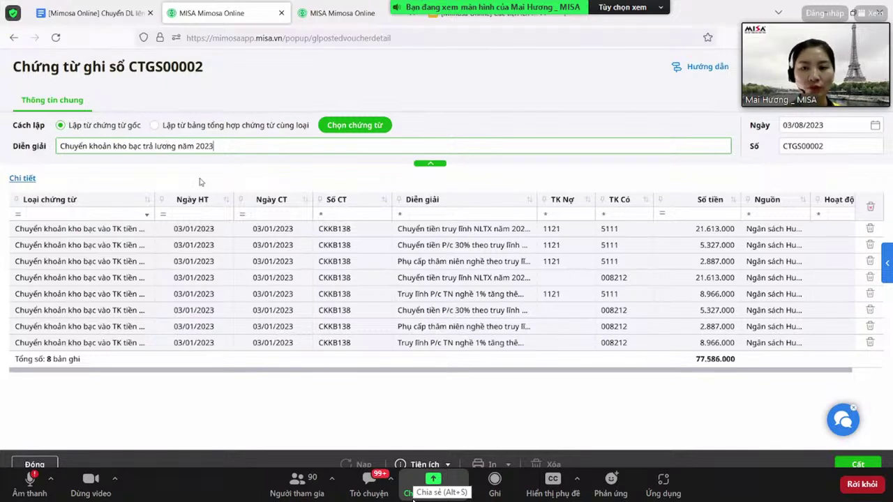
{"action": "key", "text": "Tab"}
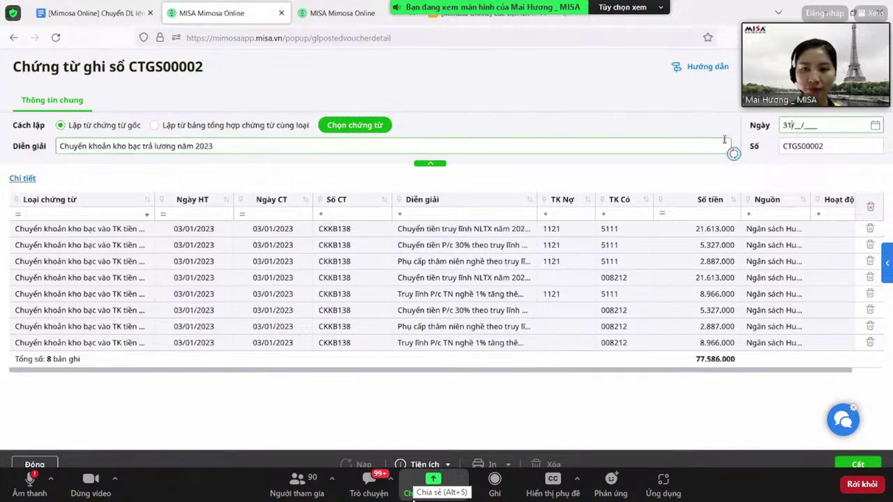
{"action": "left_click", "coordinate": [859, 464]}
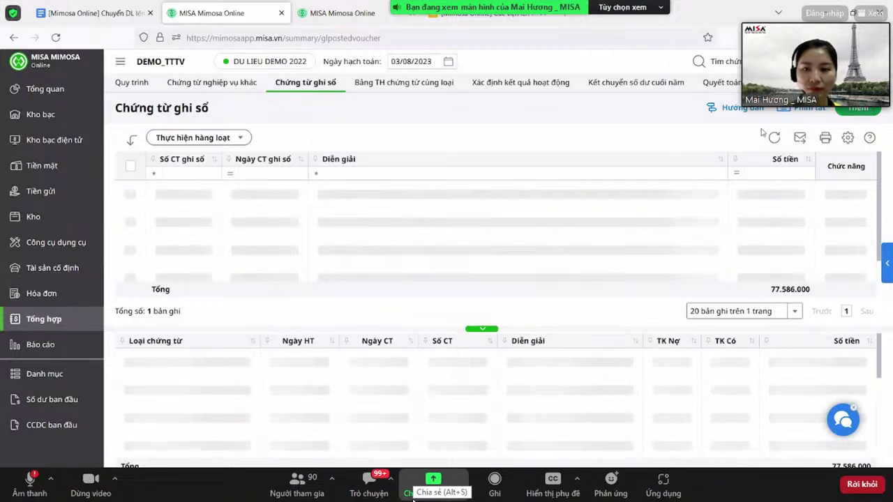
Start a new Chứng từ ghi sổ and load its selectable source vouchers for the period Năm nay.
{"action": "left_click", "coordinate": [855, 110]}
{"action": "left_click", "coordinate": [356, 126]}
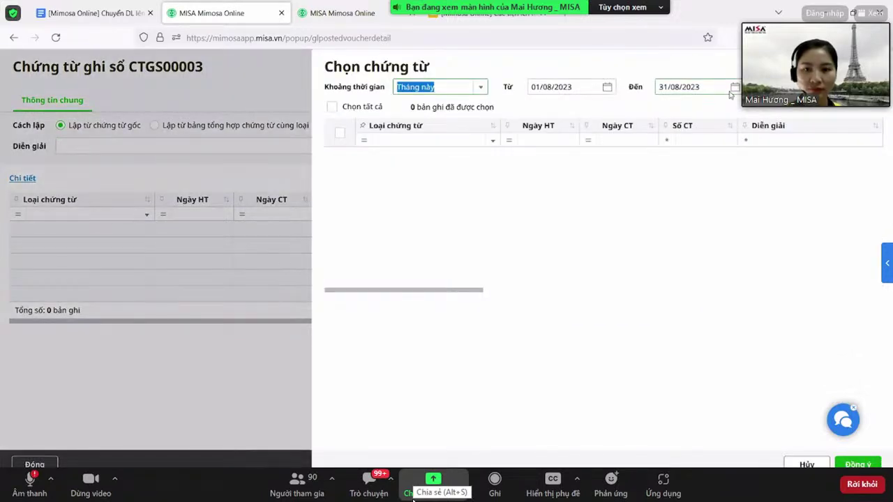
{"action": "left_click", "coordinate": [481, 86]}
{"action": "left_click", "coordinate": [421, 170]}
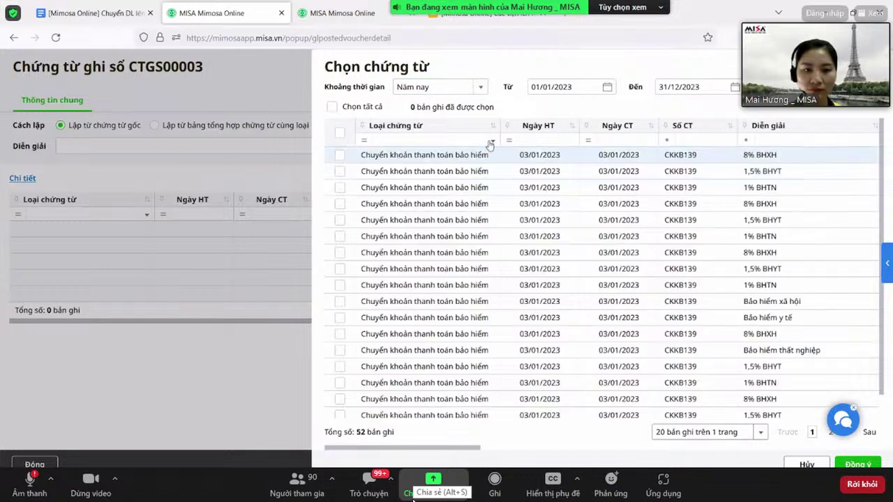
Filter the source vouchers by the type Chi tiền gửi trả lương and add all matching ones to the Chứng từ ghi sổ.
{"action": "left_click", "coordinate": [492, 141]}
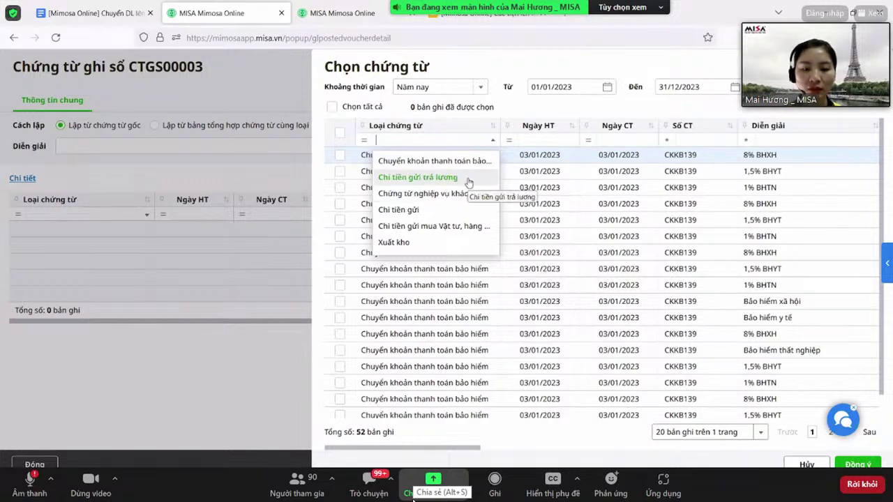
{"action": "left_click", "coordinate": [467, 178]}
{"action": "left_click", "coordinate": [340, 133]}
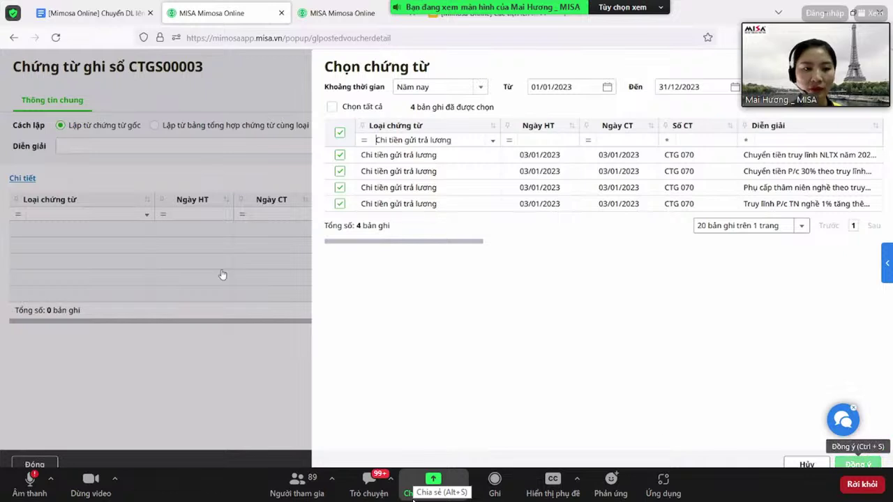
{"action": "left_click", "coordinate": [858, 464]}
Set the description to "Chi tiền gửi trả lương năm 2023", save the Chứng từ ghi sổ, and change its date to 31/12/2023.
{"action": "left_click", "coordinate": [122, 146]}
{"action": "type", "text": "Chi tiền gửi trả lương năm 2023"}
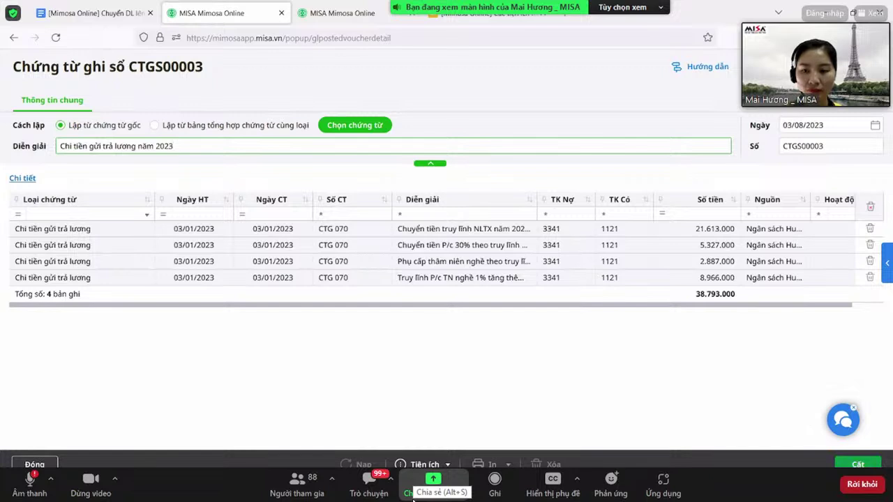
{"action": "left_click", "coordinate": [864, 464]}
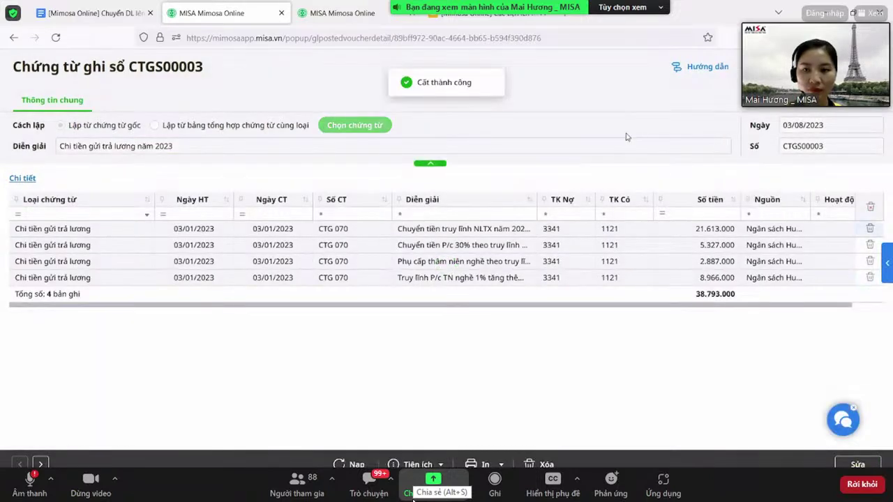
{"action": "left_click", "coordinate": [829, 125]}
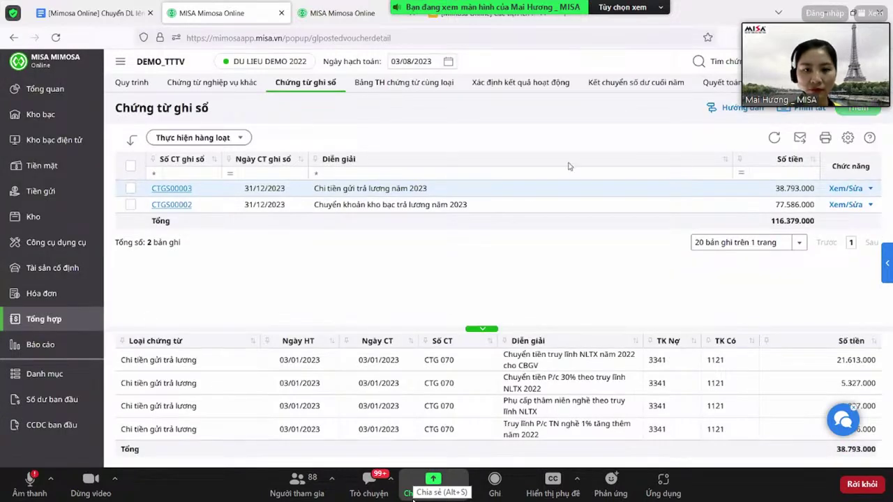
Create another Chứng từ ghi sổ and list the original vouchers available for Năm nay.
{"action": "left_click", "coordinate": [858, 109]}
{"action": "left_click", "coordinate": [385, 125]}
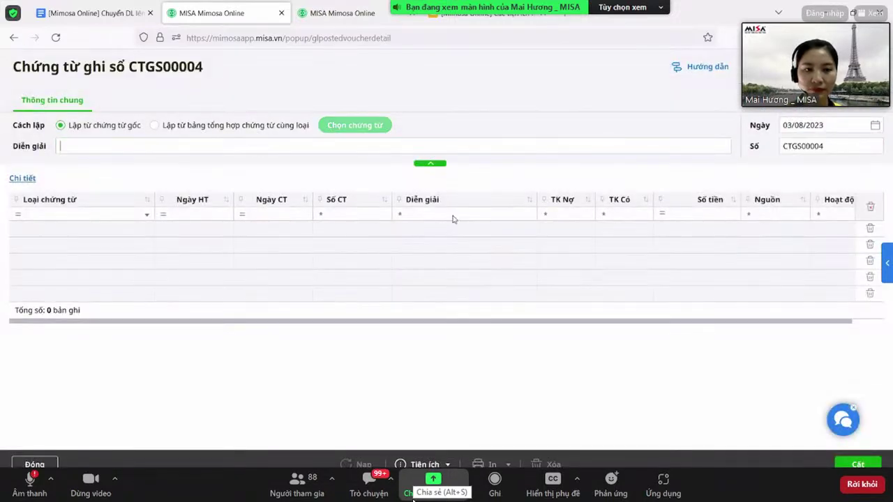
{"action": "left_click", "coordinate": [482, 88]}
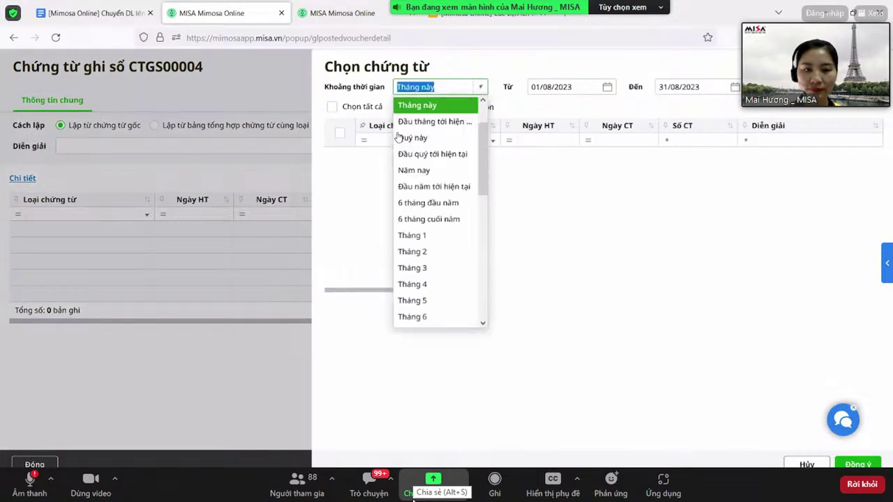
{"action": "left_click", "coordinate": [419, 171]}
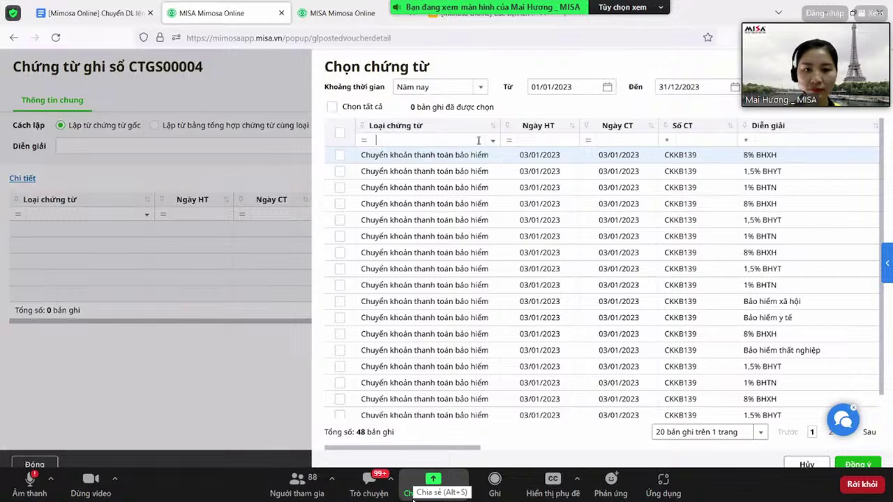
Filter the source vouchers by debit account (TK Nợ) 611 and credit account (TK Có) 334.
{"action": "left_click_drag", "start_coordinate": [448, 448], "coordinate": [611, 444]}
{"action": "left_click_drag", "start_coordinate": [670, 437], "coordinate": [891, 432]}
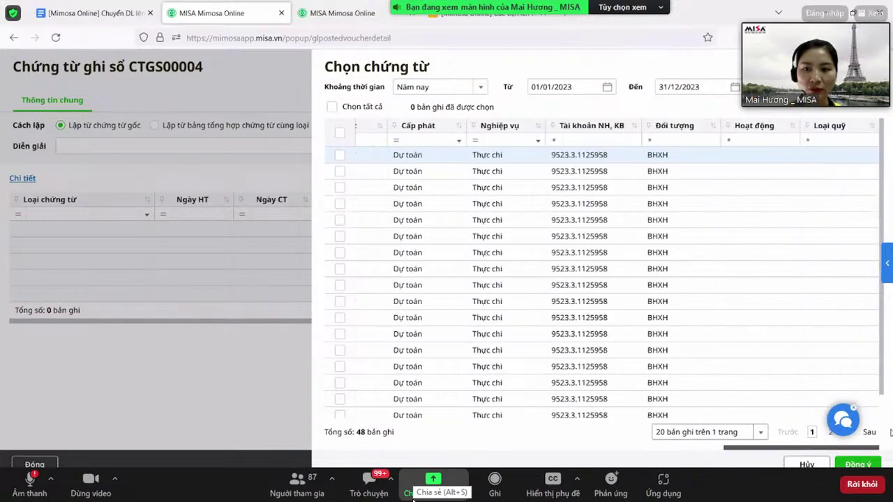
{"action": "left_click_drag", "start_coordinate": [700, 422], "coordinate": [549, 417]}
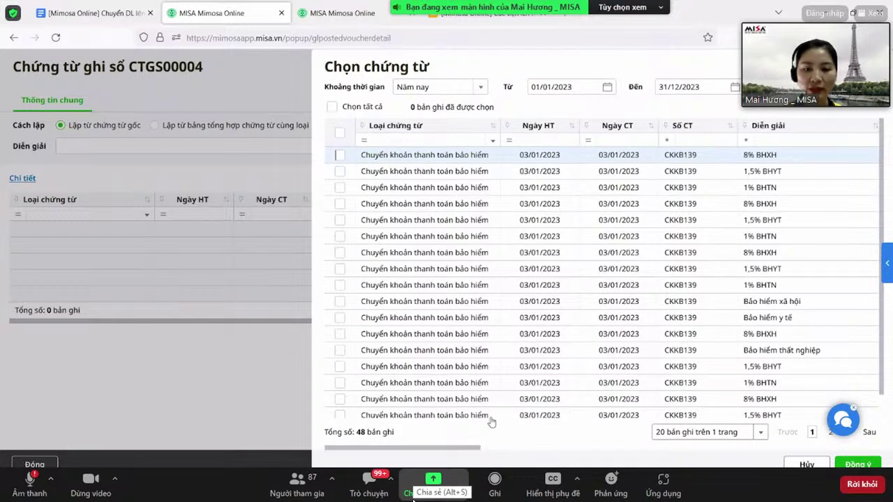
{"action": "left_click", "coordinate": [551, 450]}
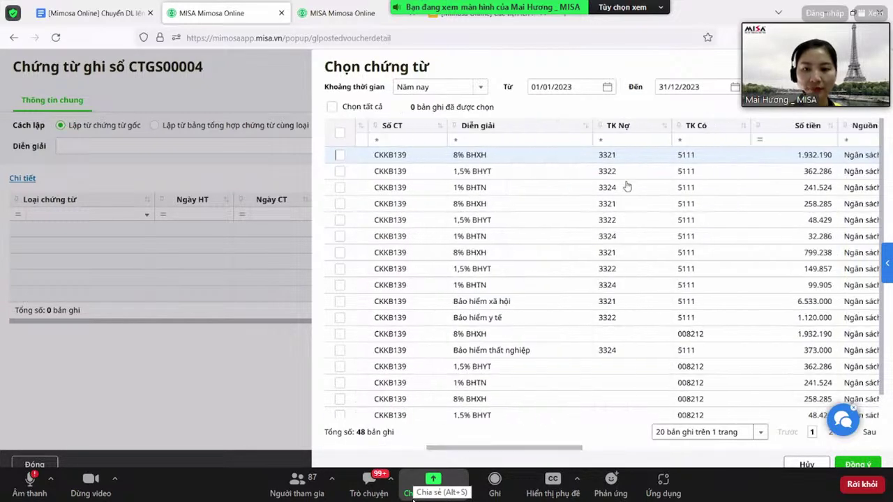
{"action": "left_click", "coordinate": [625, 140]}
{"action": "type", "text": "611"}
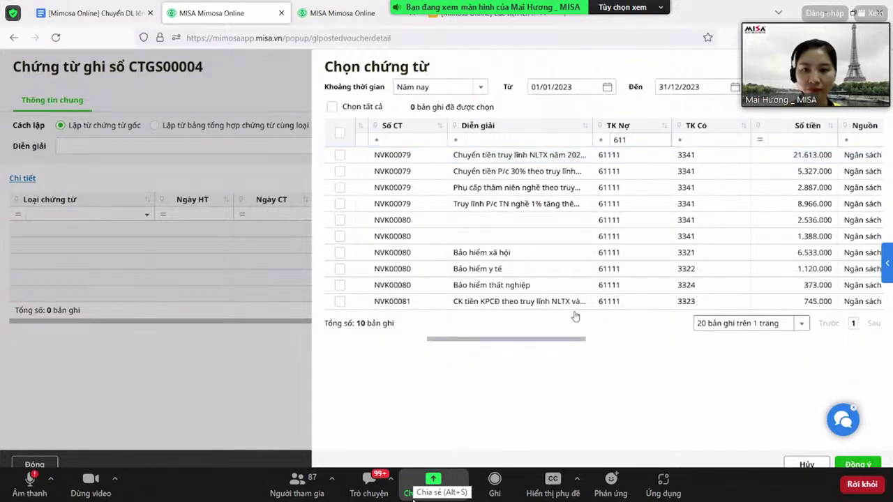
{"action": "left_click_drag", "start_coordinate": [473, 342], "coordinate": [470, 343]}
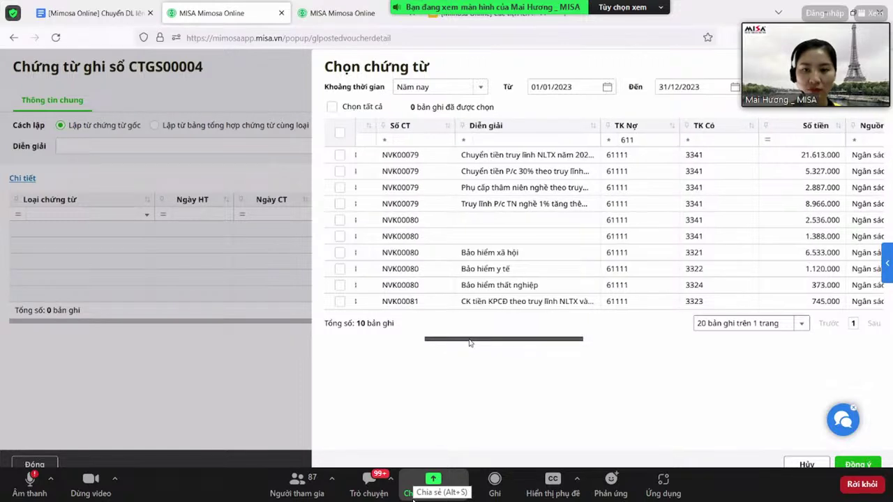
{"action": "left_click", "coordinate": [708, 137]}
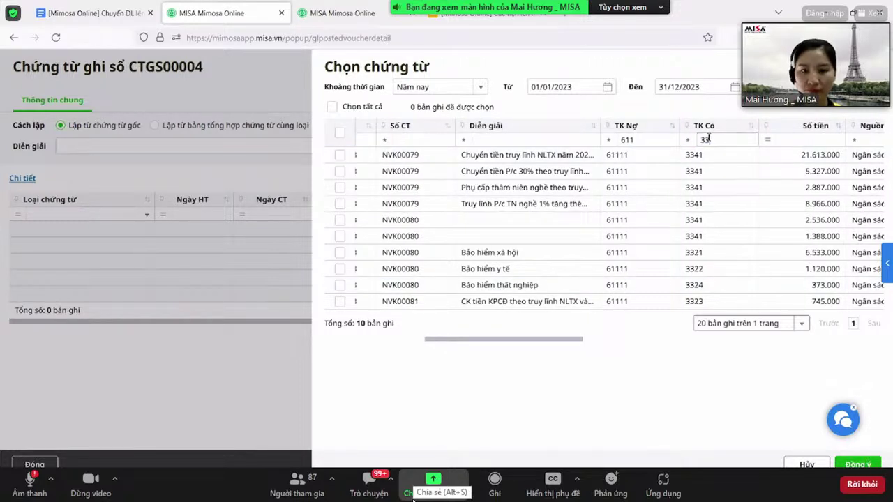
{"action": "type", "text": "334"}
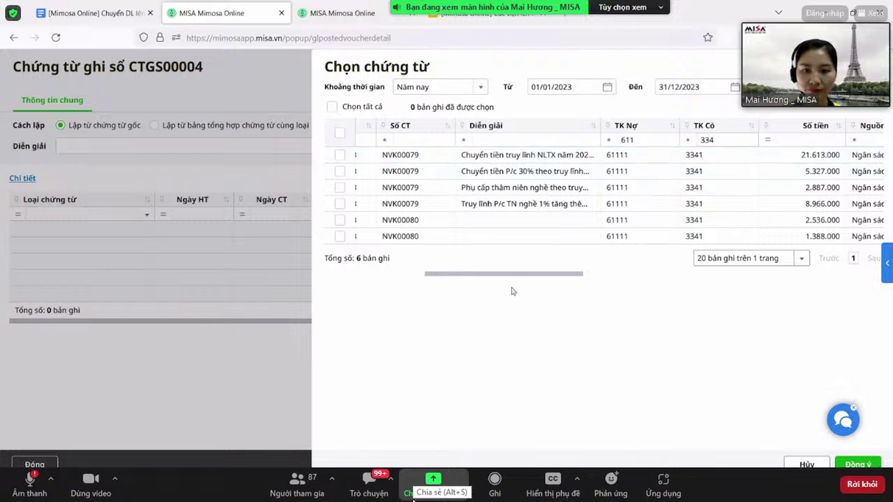
Select all the filtered vouchers and add them to the Chứng từ ghi sổ.
{"action": "left_click_drag", "start_coordinate": [433, 277], "coordinate": [321, 275]}
{"action": "left_click", "coordinate": [340, 132]}
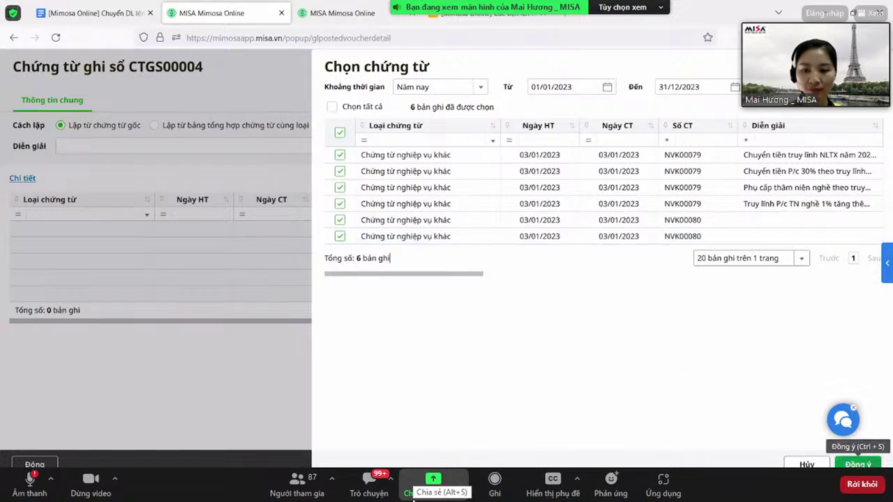
{"action": "left_click", "coordinate": [858, 464]}
Set the description to "Hạch toán chi phí lương" and the date to 31/12/2023, then save and close the Chứng từ ghi sổ.
{"action": "left_click", "coordinate": [196, 146]}
{"action": "type", "text": "Haạch tóán chi phí lương"}
{"action": "key", "text": "Tab"}
{"action": "type", "text": "3112"}
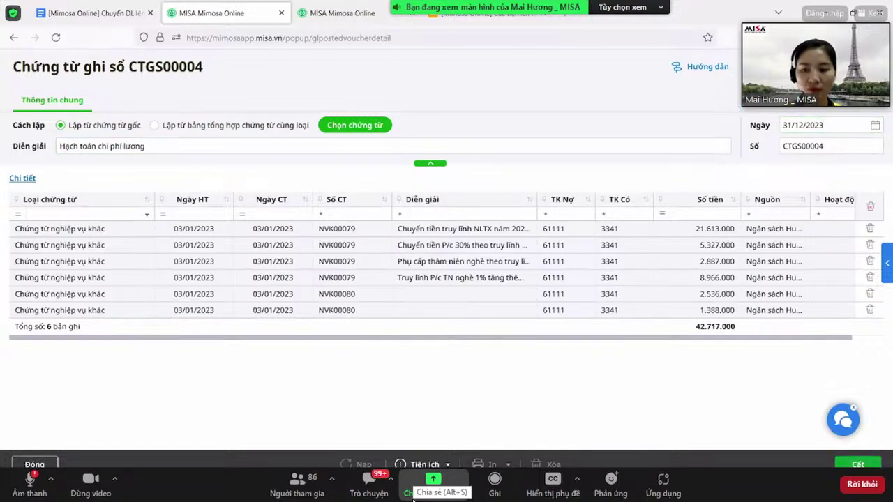
{"action": "left_click", "coordinate": [858, 464]}
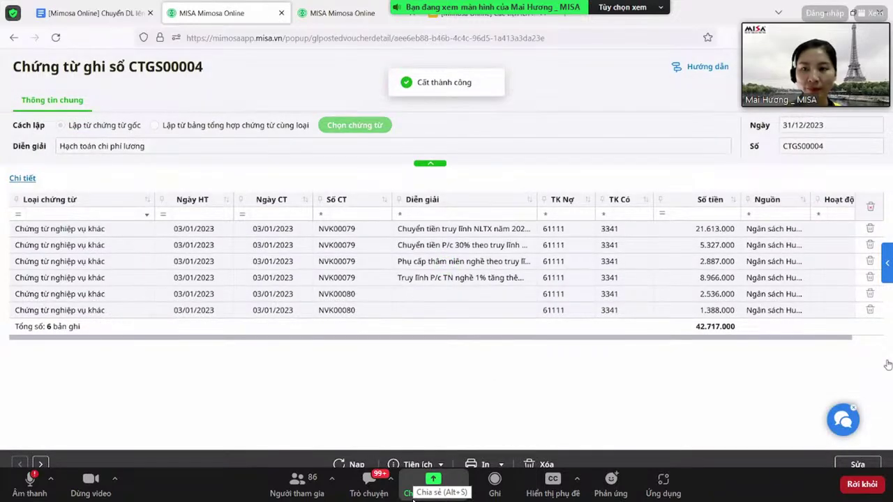
{"action": "key", "text": "Escape"}
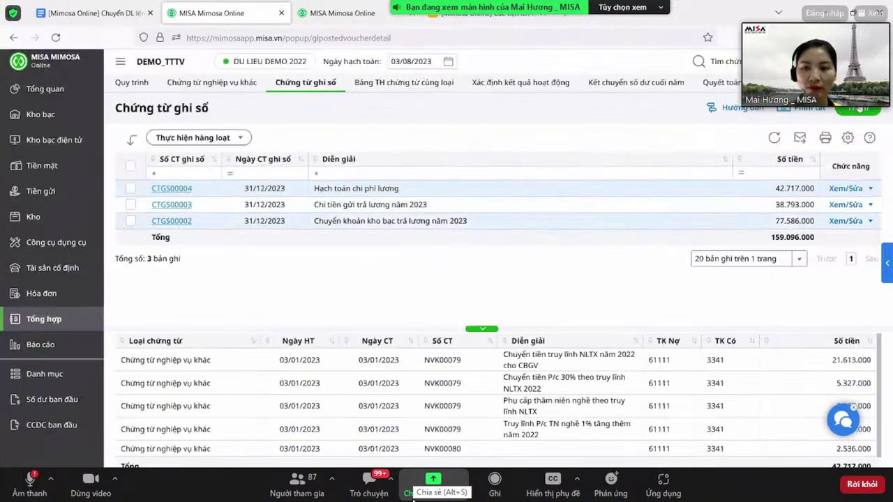
Start a new Chứng từ ghi sổ and load its source vouchers for the period Năm nay.
{"action": "left_click", "coordinate": [858, 108]}
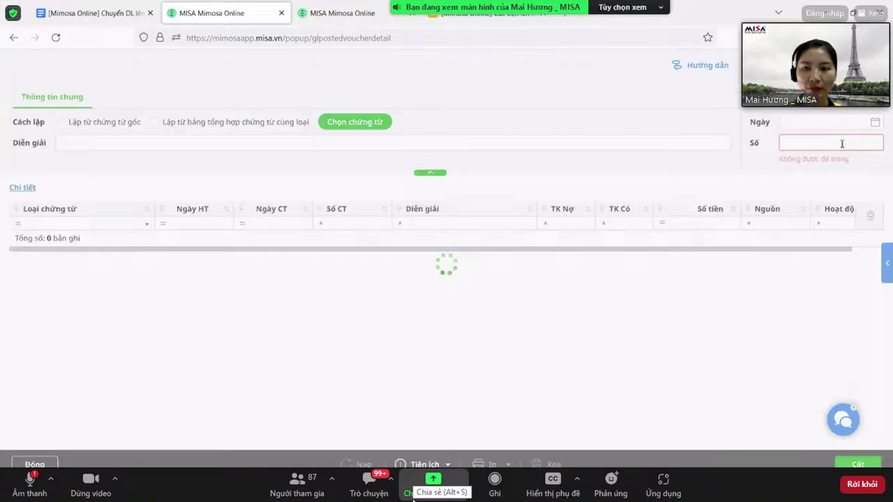
{"action": "left_click", "coordinate": [363, 126]}
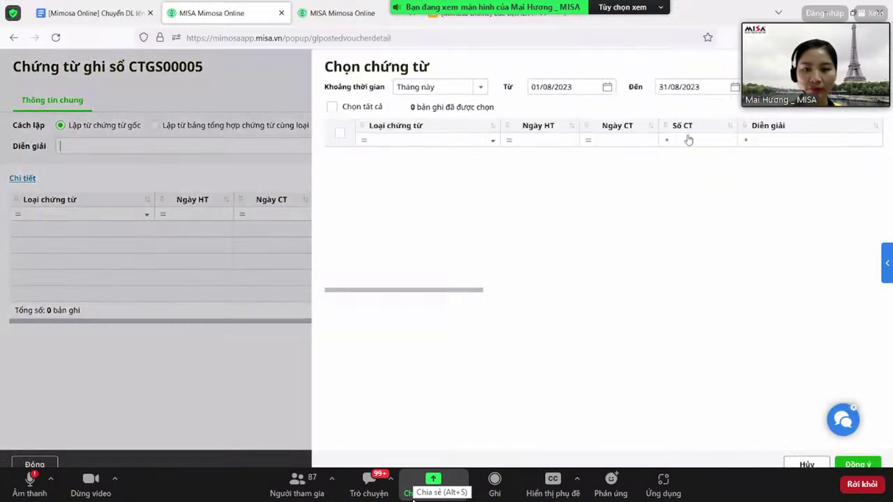
{"action": "left_click", "coordinate": [479, 92]}
{"action": "left_click", "coordinate": [422, 169]}
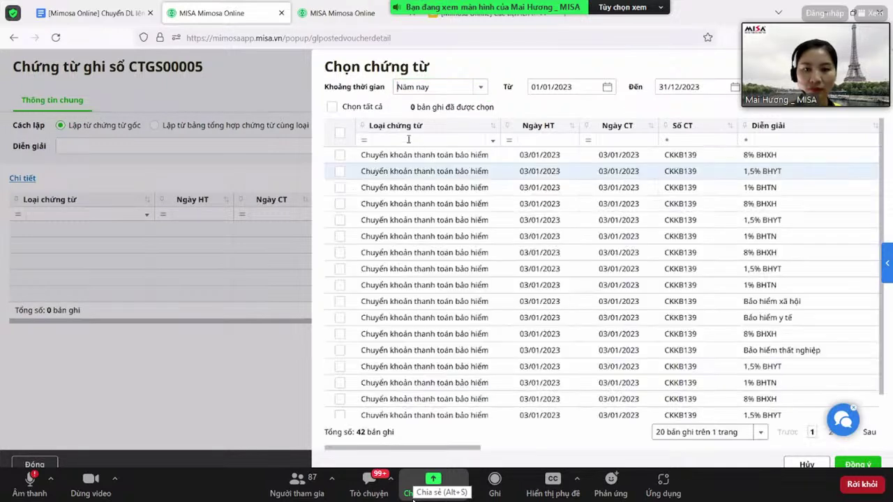
Filter the source vouchers by the type Chuyển khoản thanh toán bảo hiểm and add all those on the current page.
{"action": "left_click", "coordinate": [495, 144]}
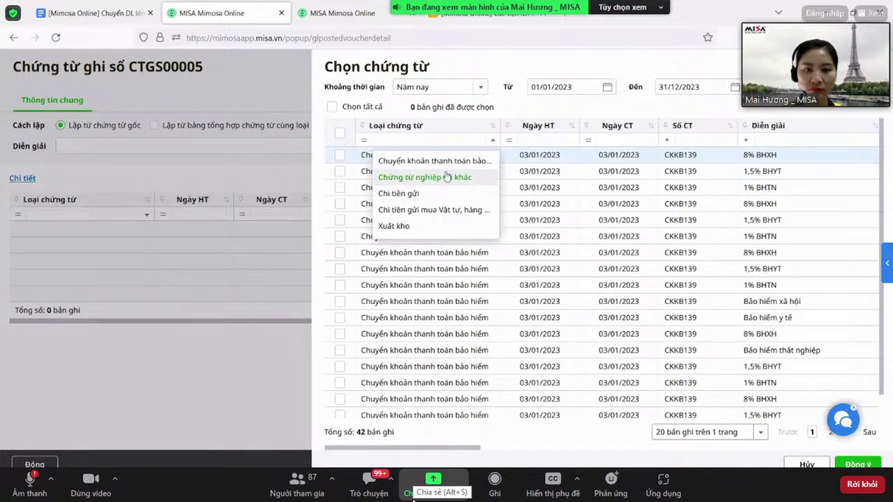
{"action": "left_click", "coordinate": [419, 159]}
{"action": "left_click", "coordinate": [340, 132]}
{"action": "key", "text": "Return"}
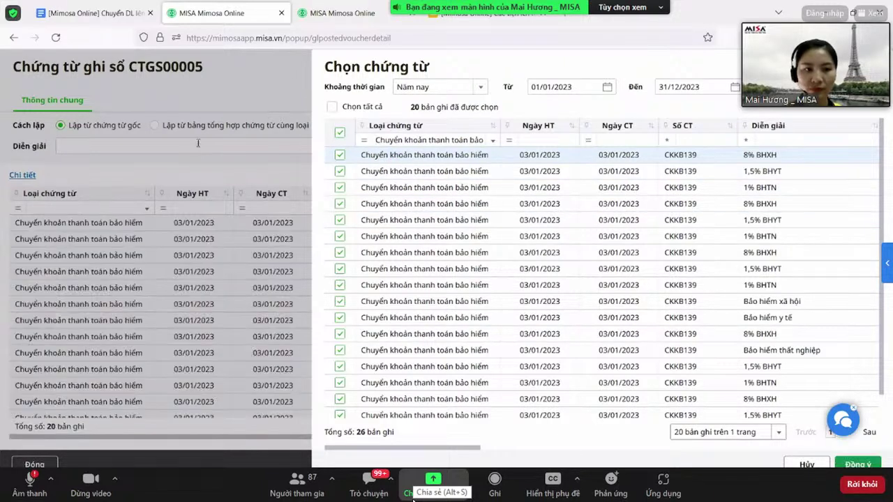
Set the description to "Chuyển khoản thanh toán bảo hiểm 2023" and save the Chứng từ ghi sổ.
{"action": "left_click", "coordinate": [198, 144]}
{"action": "type", "text": "Ch"}
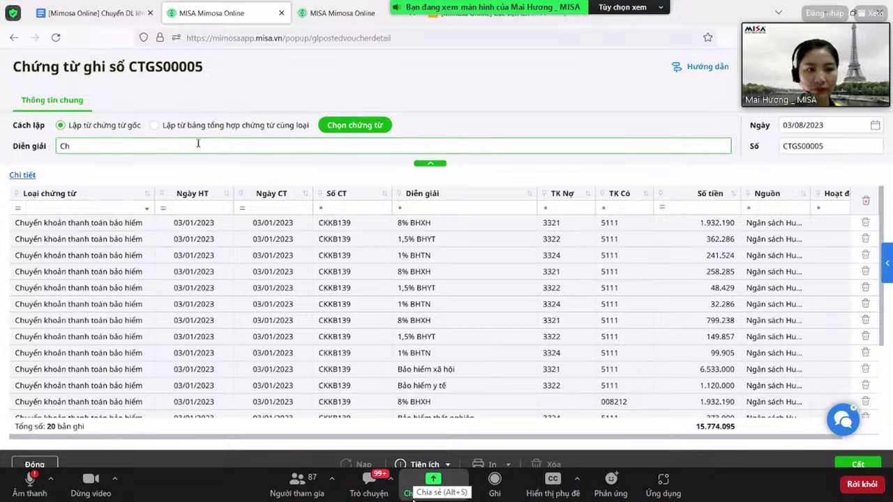
{"action": "type", "text": "uyển khoan thanh "}
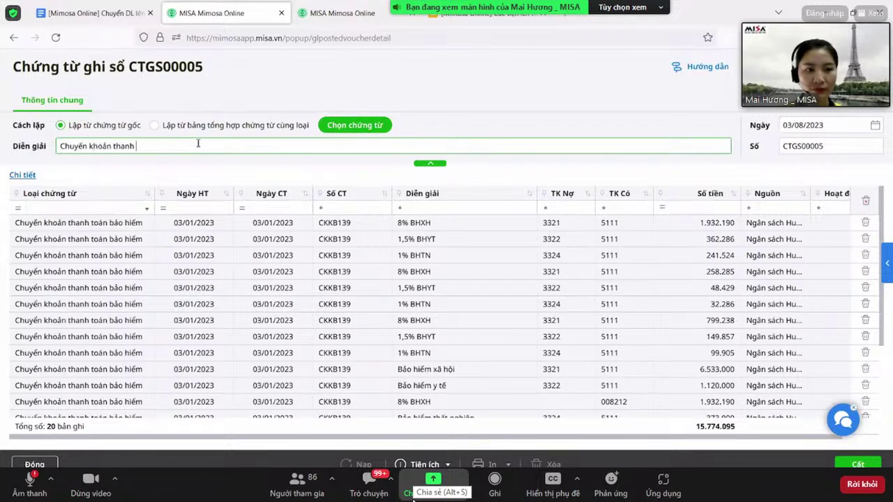
{"action": "type", "text": "toán bảo hiểm 2023"}
{"action": "left_click", "coordinate": [858, 464]}
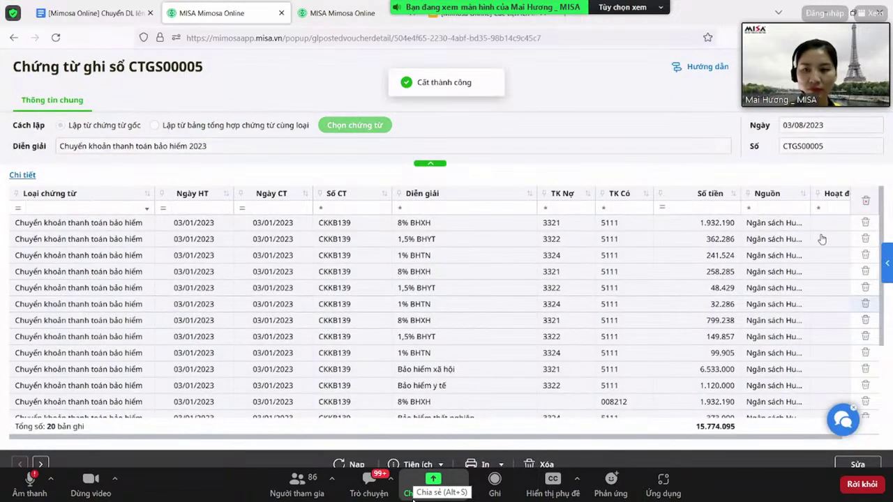
Edit the saved Chứng từ ghi sổ, set its date to 31/12/2023, save it again and close it.
{"action": "key", "text": "ctrl+e"}
{"action": "type", "text": "3112"}
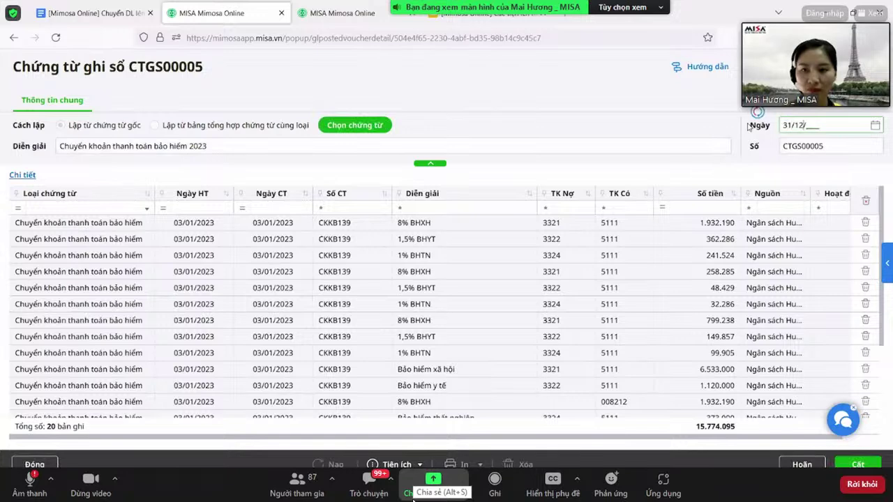
{"action": "left_click", "coordinate": [857, 462]}
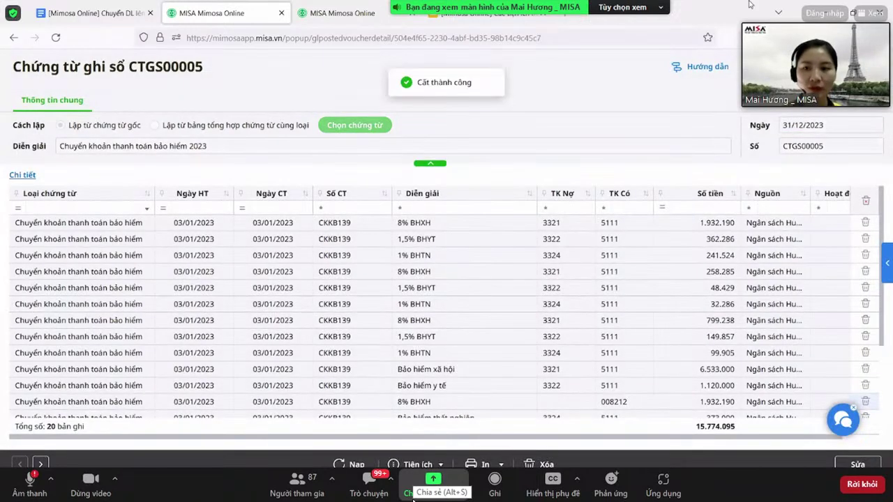
{"action": "key", "text": "Escape"}
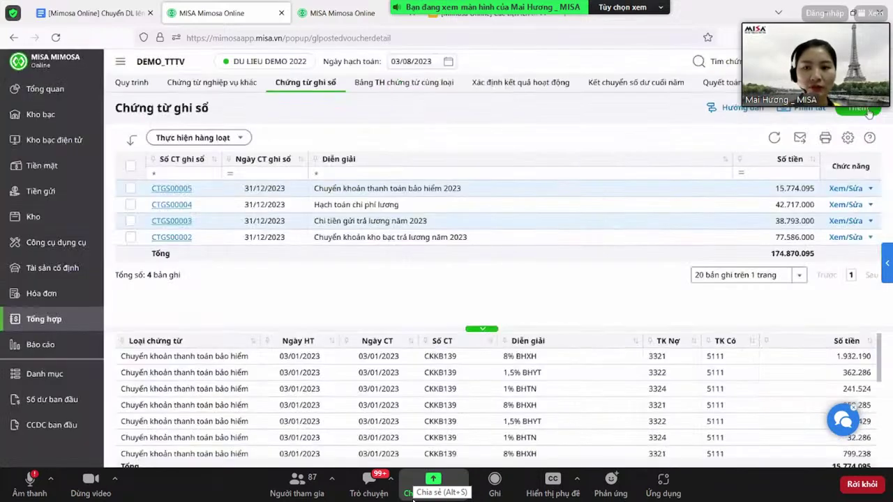
Start another Chứng từ ghi sổ dated 31/12/2023 and load its source vouchers for the period Năm nay.
{"action": "double_click", "coordinate": [422, 234]}
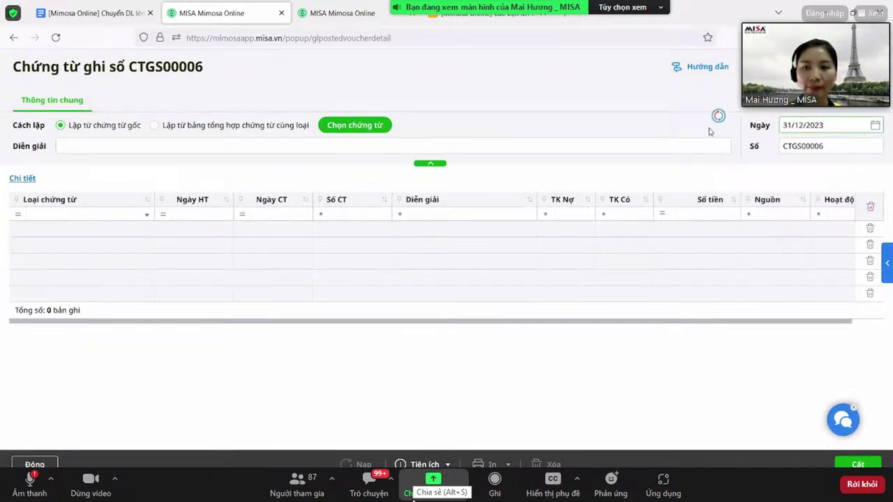
{"action": "left_click", "coordinate": [355, 127]}
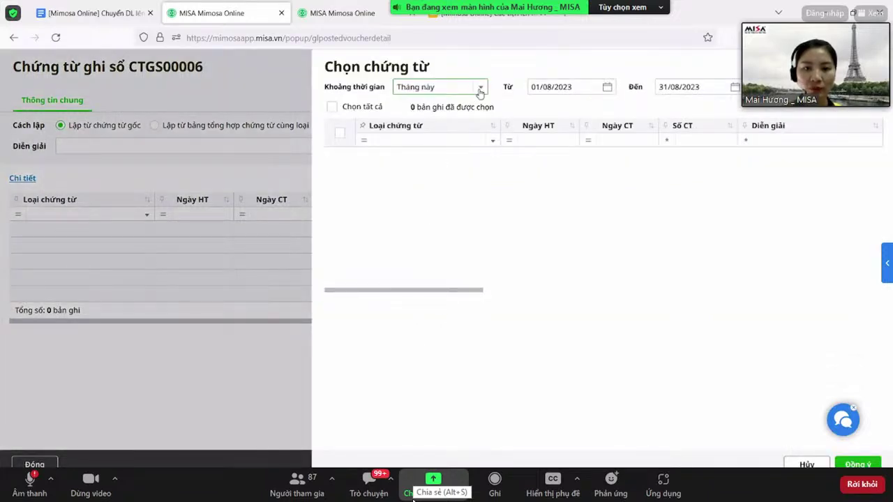
{"action": "left_click", "coordinate": [480, 87]}
{"action": "left_click", "coordinate": [424, 169]}
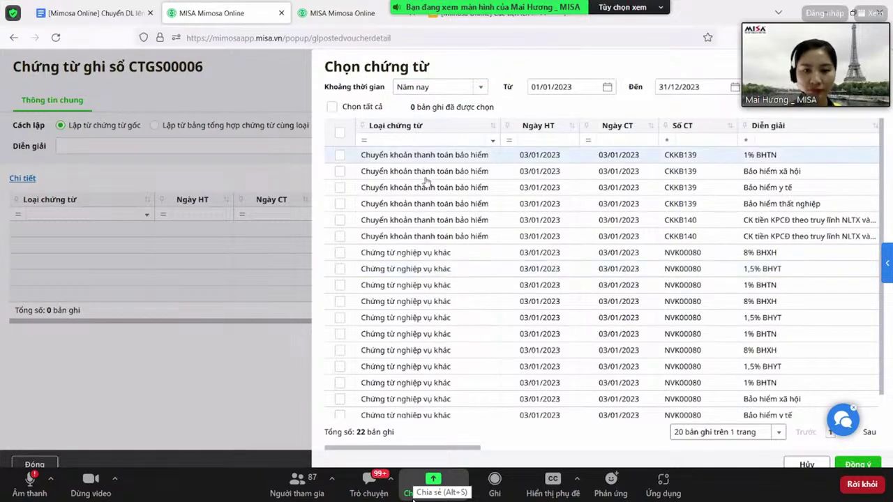
Look through the year's source vouchers still available for selection, then leave the unsaved Chứng từ ghi sổ.
{"action": "scroll", "coordinate": [514, 272], "scroll_direction": "down", "scroll_amount": 1}
{"action": "scroll", "coordinate": [514, 273], "scroll_direction": "up", "scroll_amount": 1}
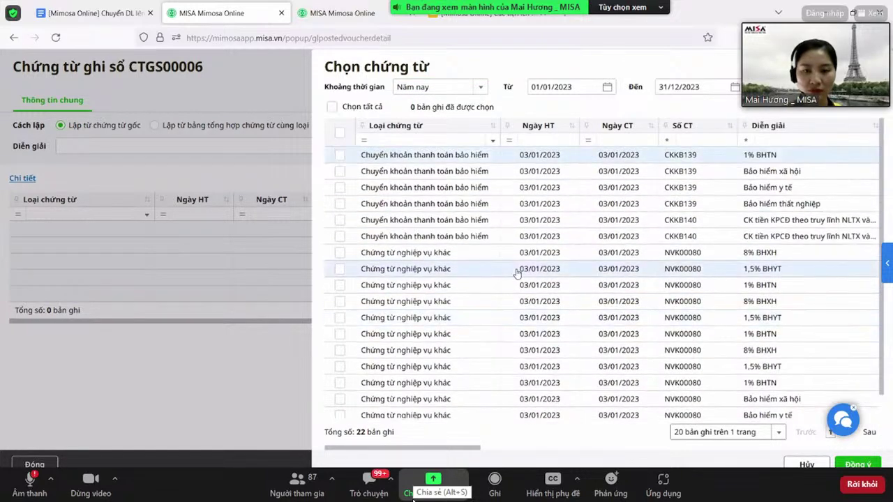
{"action": "scroll", "coordinate": [517, 274], "scroll_direction": "down", "scroll_amount": 2}
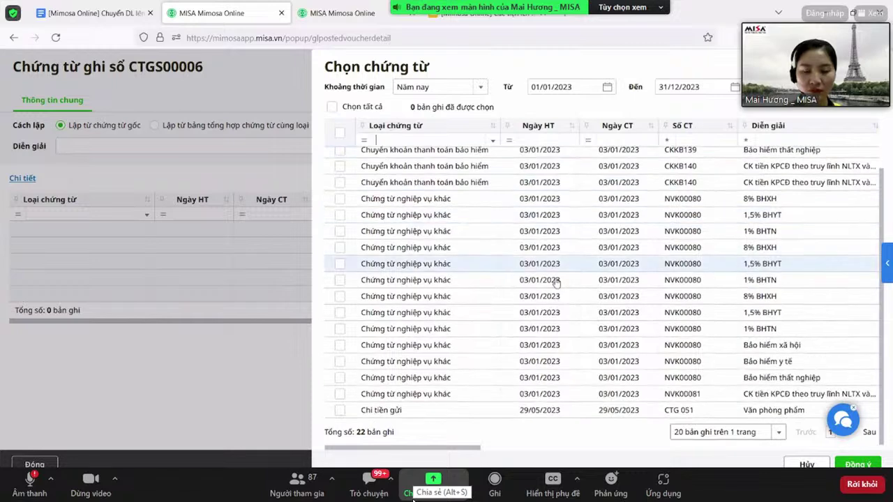
{"action": "scroll", "coordinate": [556, 282], "scroll_direction": "up", "scroll_amount": 2}
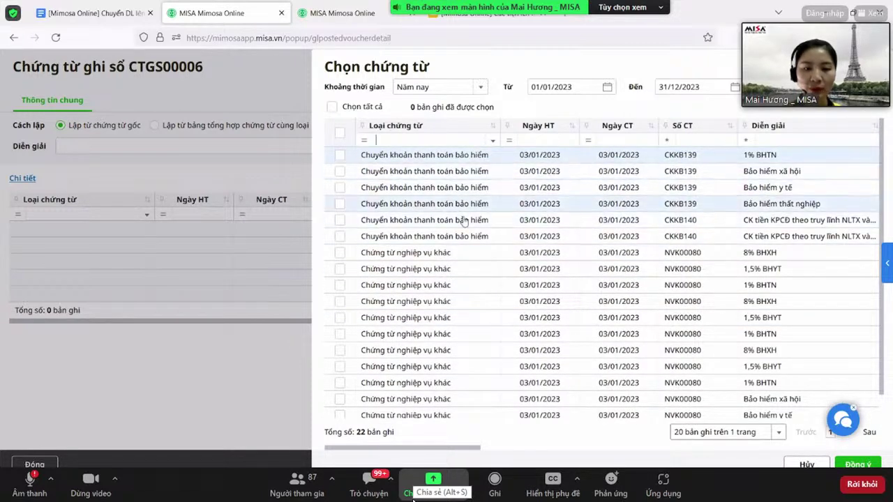
{"action": "scroll", "coordinate": [854, 413], "scroll_direction": "down", "scroll_amount": 2}
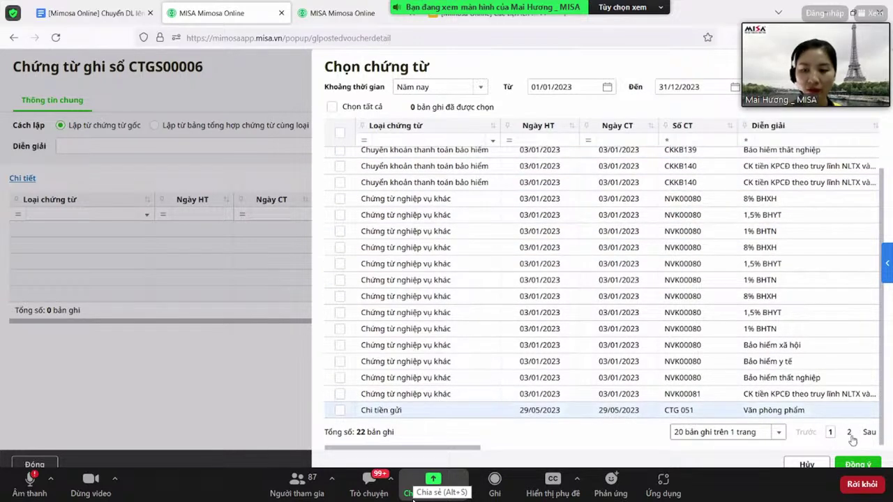
{"action": "key", "text": "Escape"}
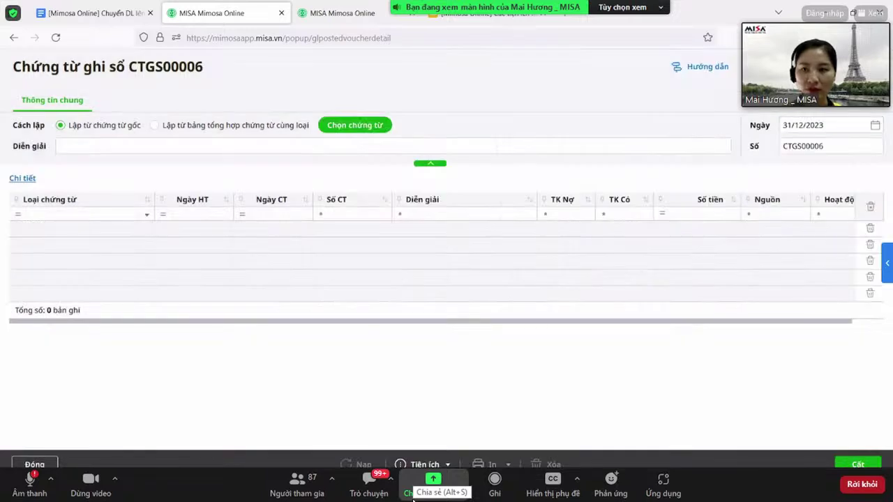
{"action": "key", "text": "Escape"}
Open the saved Chuyển khoản thanh toán bảo hiểm 2023 entry and load its selectable source vouchers for the period Năm nay.
{"action": "left_click", "coordinate": [476, 293]}
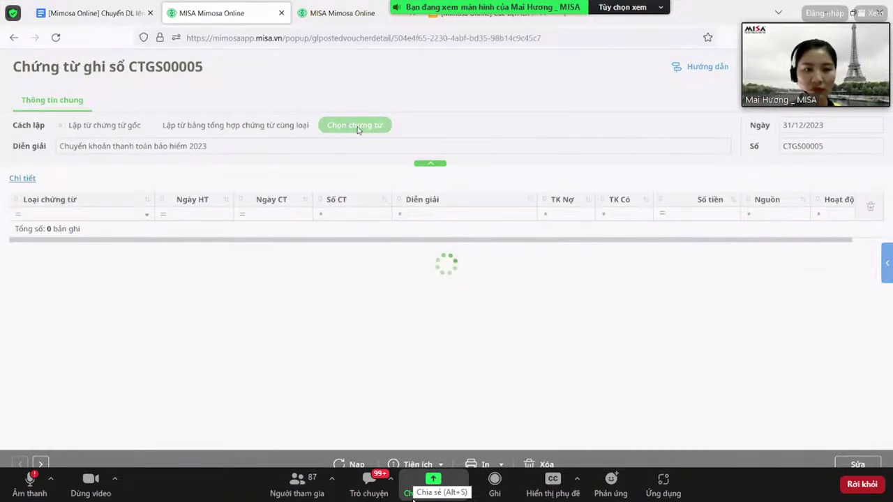
{"action": "left_click", "coordinate": [366, 127]}
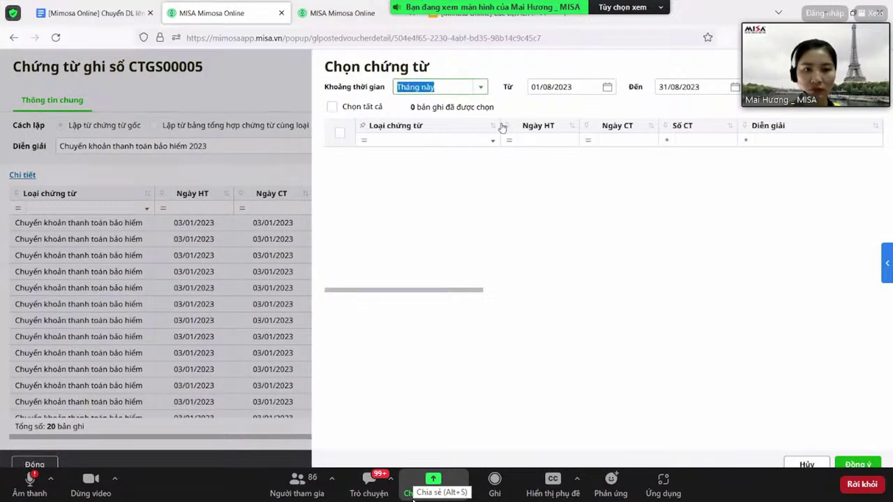
{"action": "left_click", "coordinate": [481, 88]}
{"action": "left_click", "coordinate": [417, 166]}
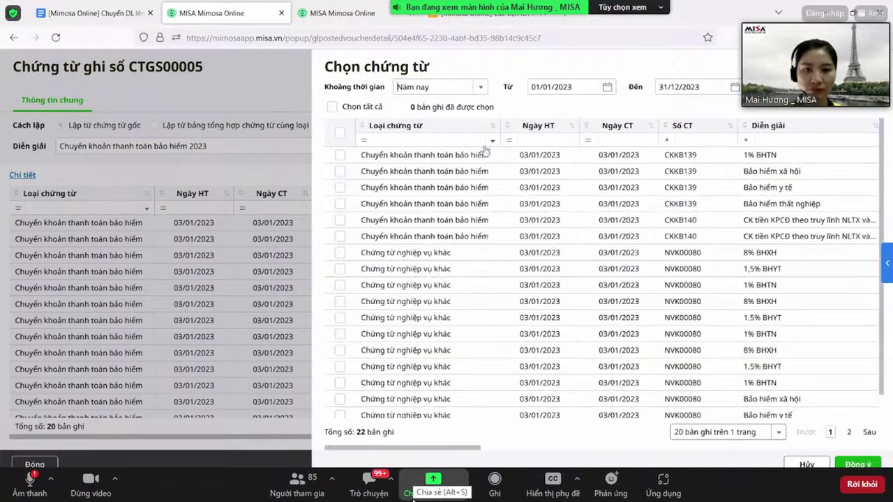
Add all remaining Chuyển khoản thanh toán bảo hiểm vouchers to the Chứng từ ghi sổ, save it and close it.
{"action": "left_click", "coordinate": [492, 140]}
{"action": "left_click", "coordinate": [411, 164]}
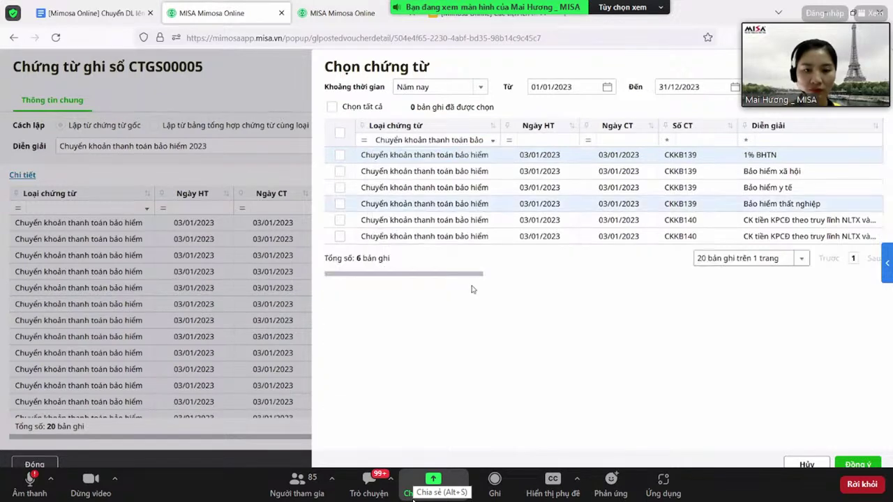
{"action": "left_click", "coordinate": [339, 132]}
{"action": "left_click", "coordinate": [858, 464]}
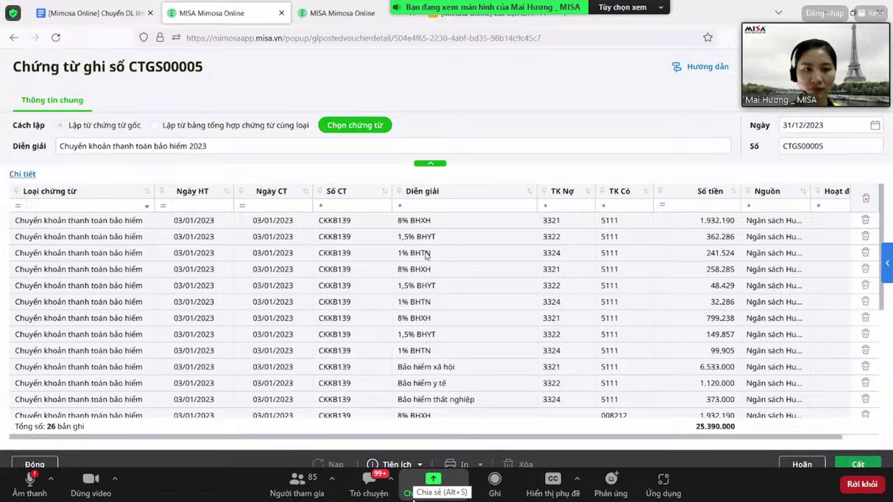
{"action": "key", "text": "ctrl+s"}
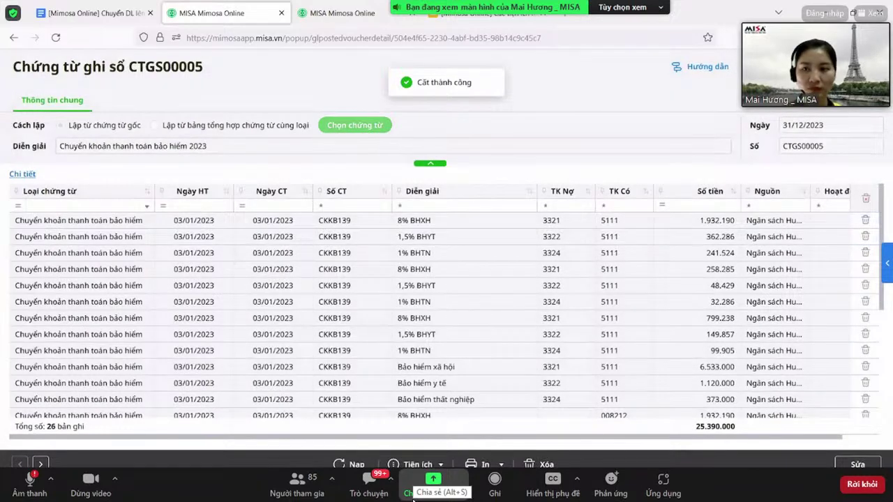
{"action": "key", "text": "Escape"}
Start another Chứng từ ghi sổ and set the period for choosing its source vouchers to Năm nay.
{"action": "key", "text": "ctrl+1"}
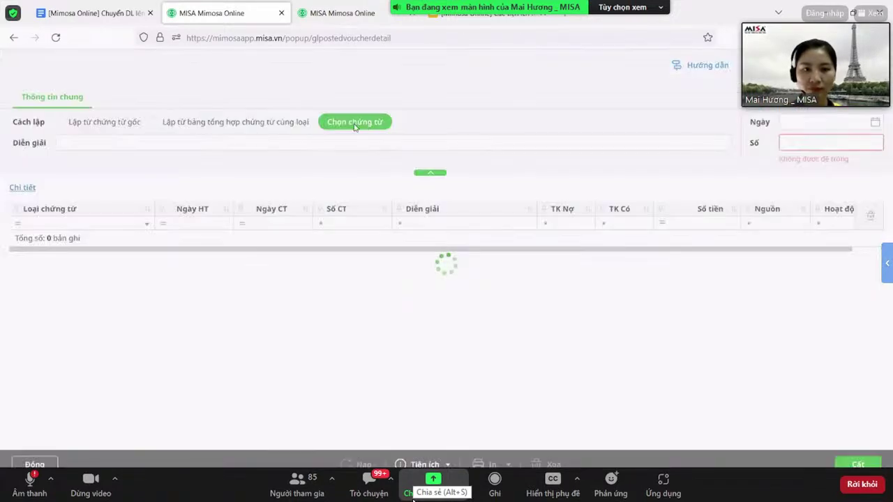
{"action": "left_click", "coordinate": [429, 86]}
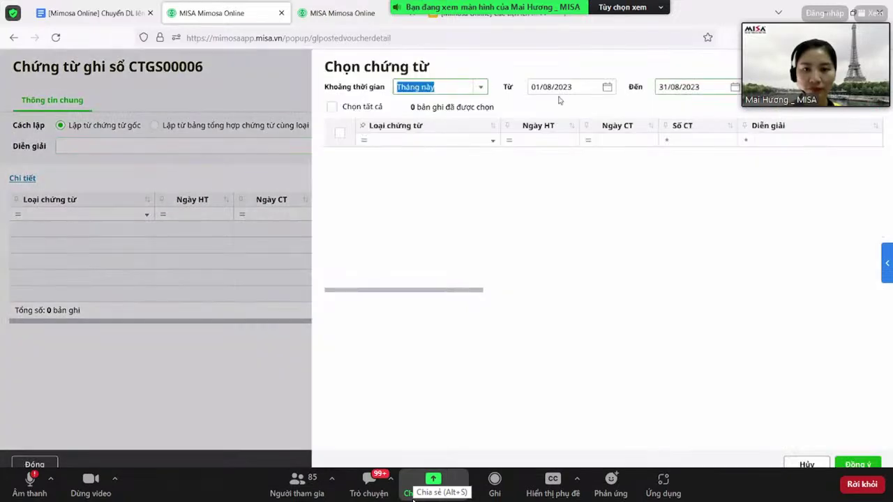
{"action": "left_click", "coordinate": [481, 87]}
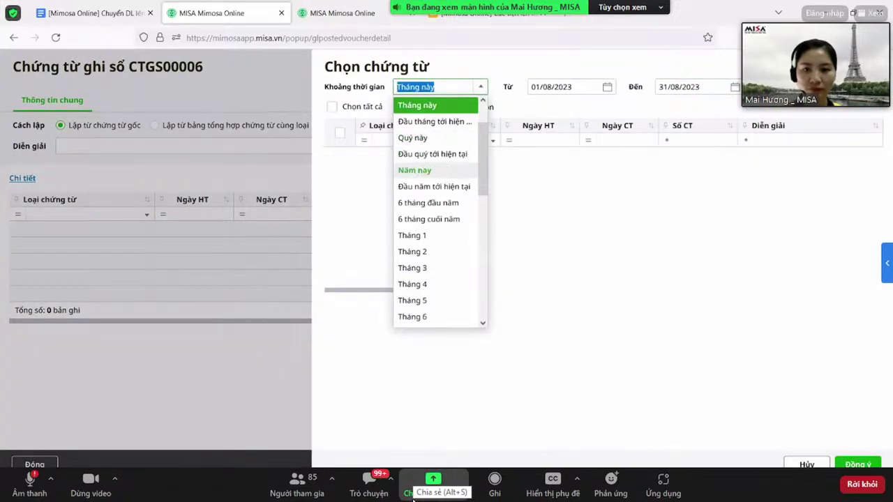
{"action": "left_click", "coordinate": [414, 169]}
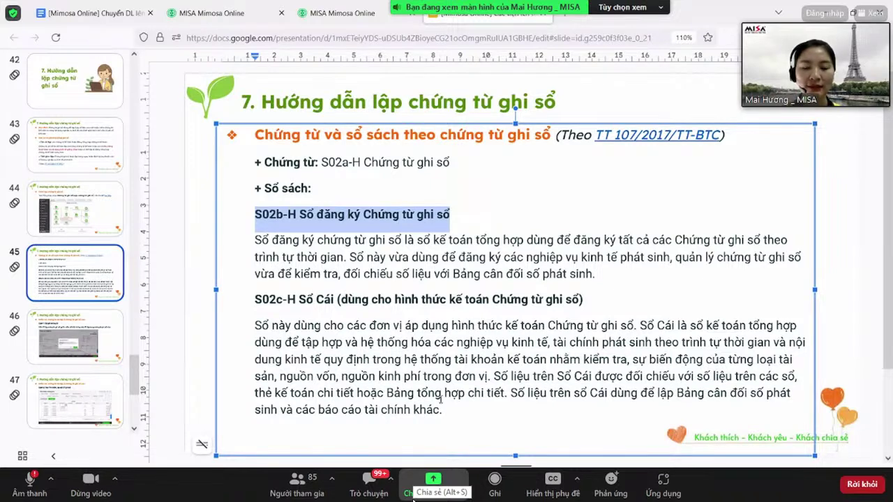
In the Google Slides presentation, highlight the headings S02b-H Sổ đăng ký Chứng từ ghi sổ and S02c-H Sổ Cái on slide 45.
{"action": "left_click", "coordinate": [338, 298]}
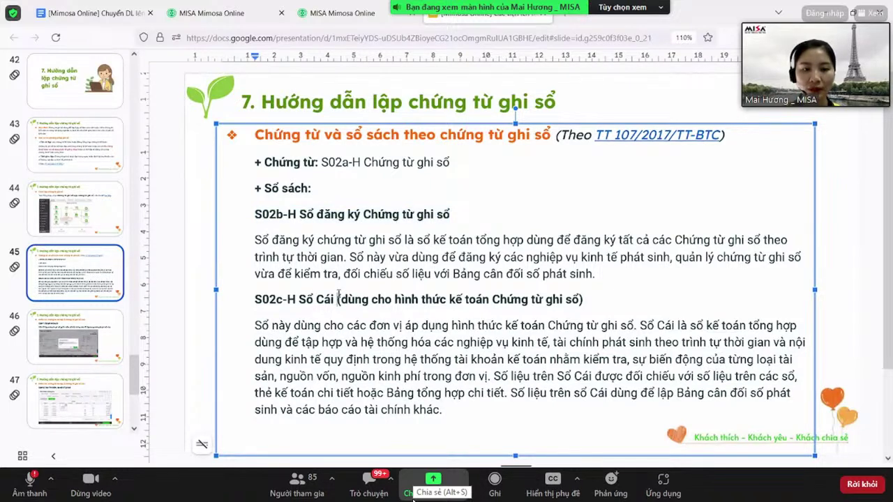
{"action": "left_click_drag", "start_coordinate": [262, 214], "coordinate": [492, 215]}
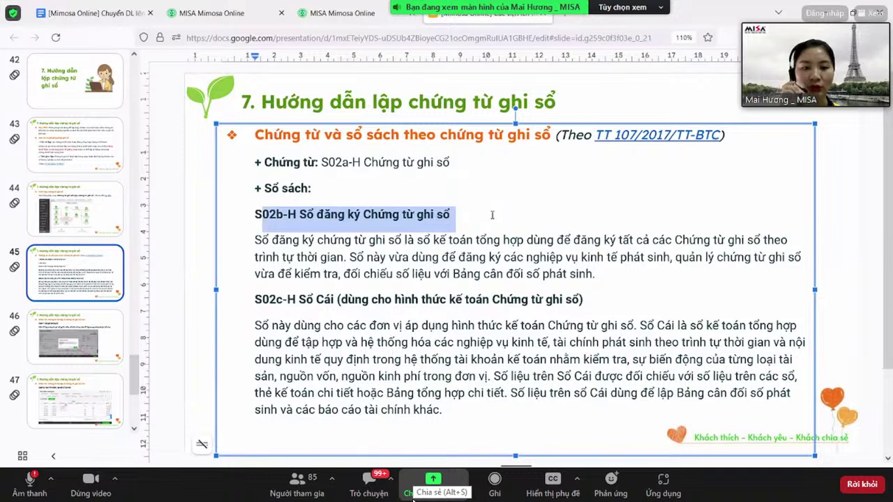
{"action": "left_click_drag", "start_coordinate": [300, 299], "coordinate": [395, 298]}
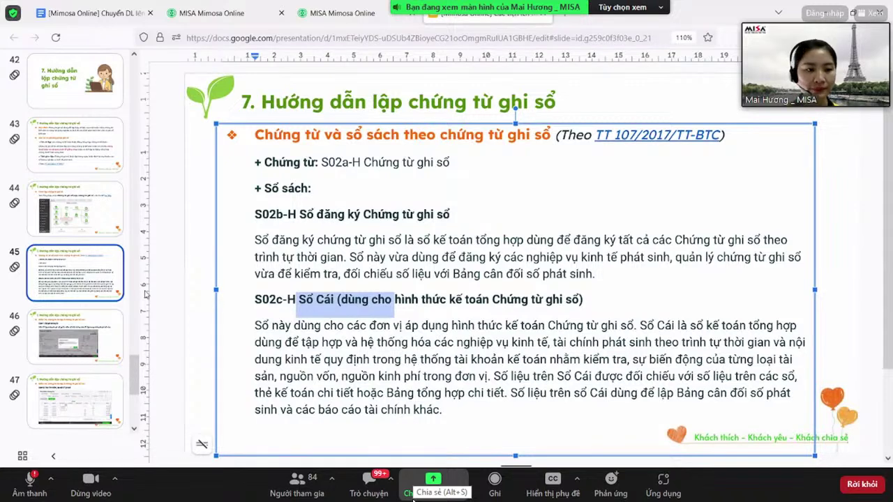
Go through the slides on checking which Chứng từ ghi sổ contains a voucher, up to slide 49, Một số tiện ích khác.
{"action": "scroll", "coordinate": [95, 301], "scroll_direction": "down", "scroll_amount": 1}
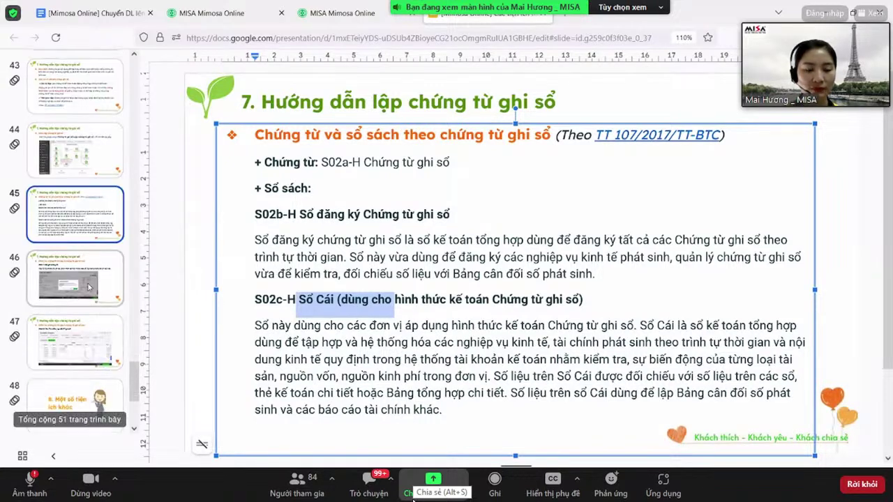
{"action": "left_click", "coordinate": [95, 301]}
{"action": "scroll", "coordinate": [75, 225], "scroll_direction": "down", "scroll_amount": 2}
{"action": "left_click", "coordinate": [75, 225]}
{"action": "left_click", "coordinate": [76, 168]}
{"action": "left_click", "coordinate": [77, 220]}
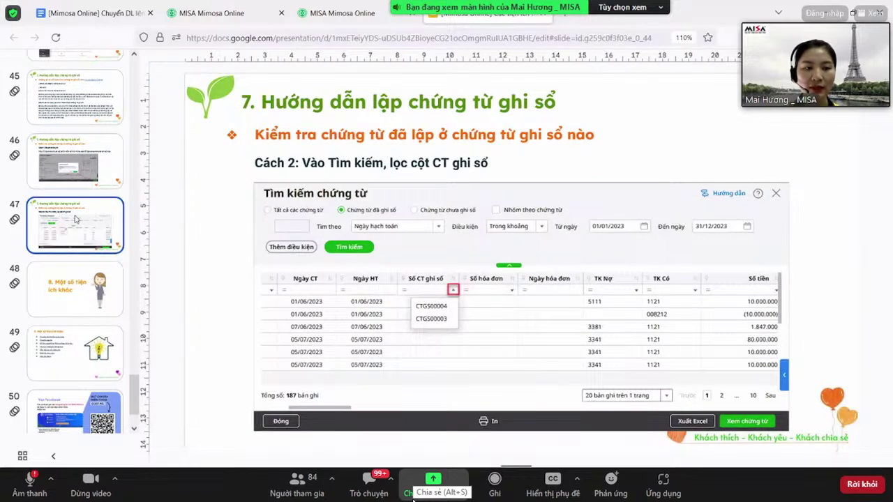
{"action": "scroll", "coordinate": [77, 220], "scroll_direction": "up", "scroll_amount": 2}
{"action": "left_click", "coordinate": [77, 211]}
{"action": "scroll", "coordinate": [79, 231], "scroll_direction": "down", "scroll_amount": 2}
{"action": "left_click", "coordinate": [80, 250]}
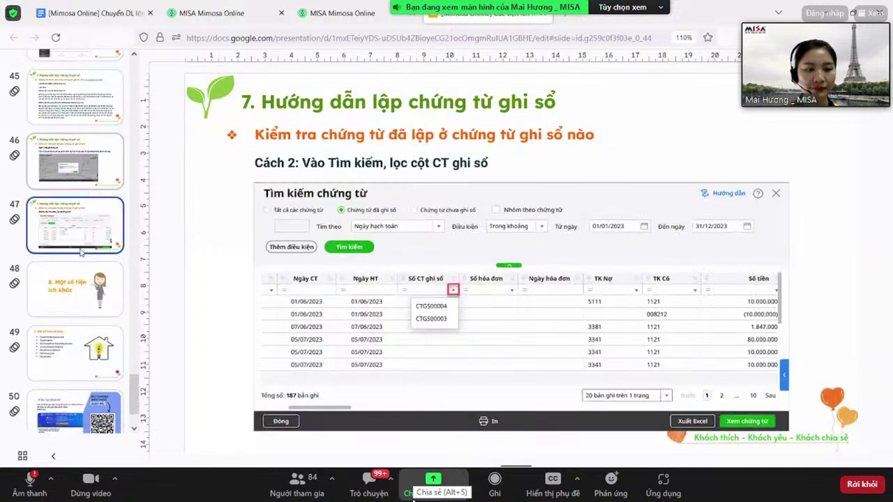
{"action": "scroll", "coordinate": [80, 252], "scroll_direction": "down", "scroll_amount": 2}
{"action": "left_click", "coordinate": [78, 207]}
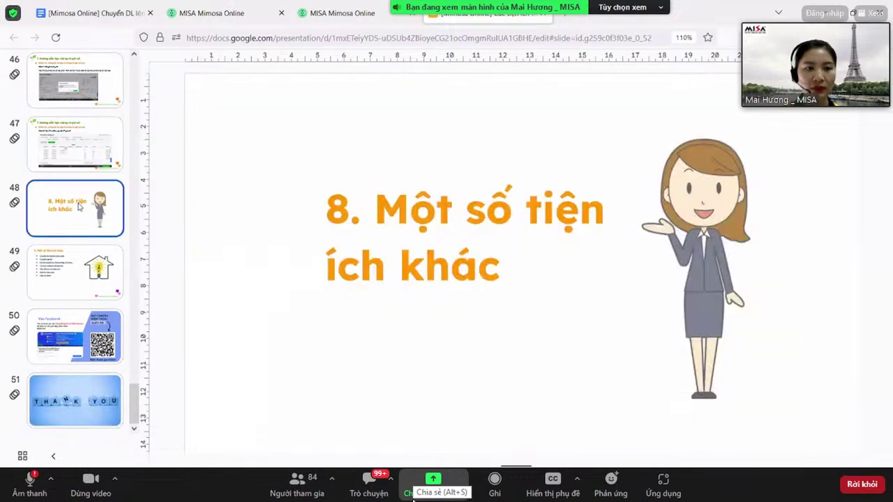
{"action": "left_click", "coordinate": [82, 269]}
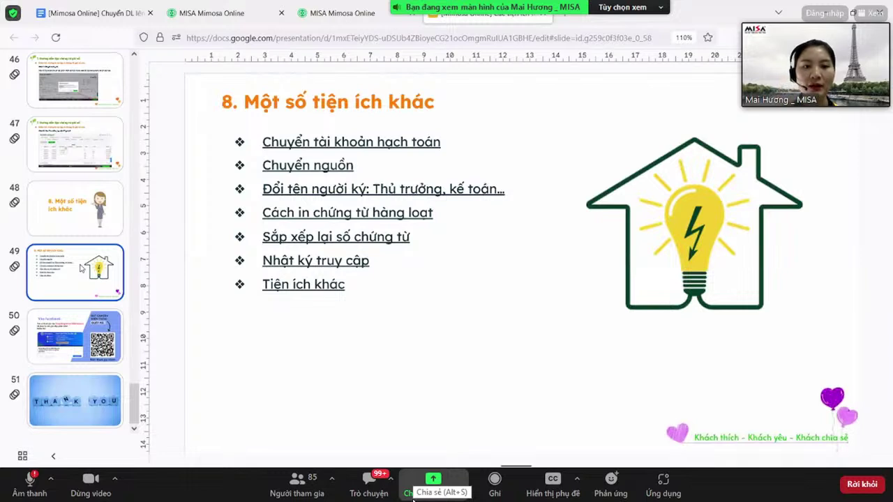
Preview the slide's help links for Chuyển tài khoản hạch toán, Chuyển nguồn and Đổi tên người ký.
{"action": "left_click", "coordinate": [386, 142]}
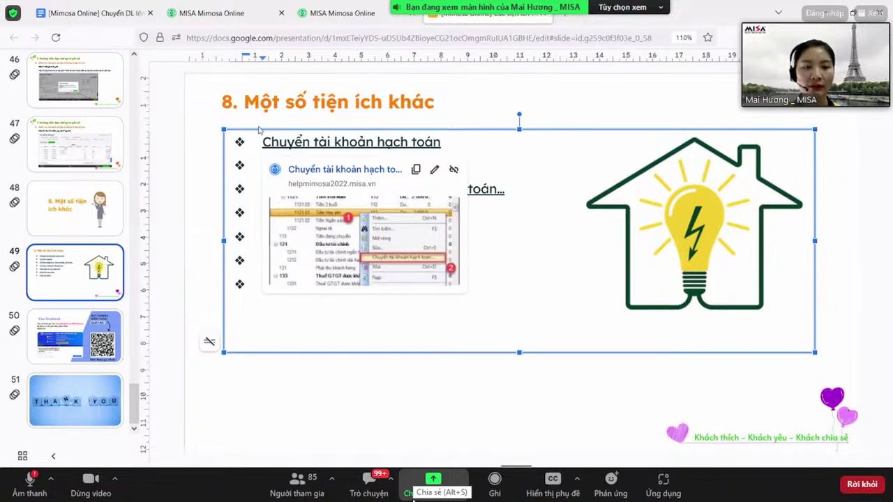
{"action": "left_click", "coordinate": [475, 143]}
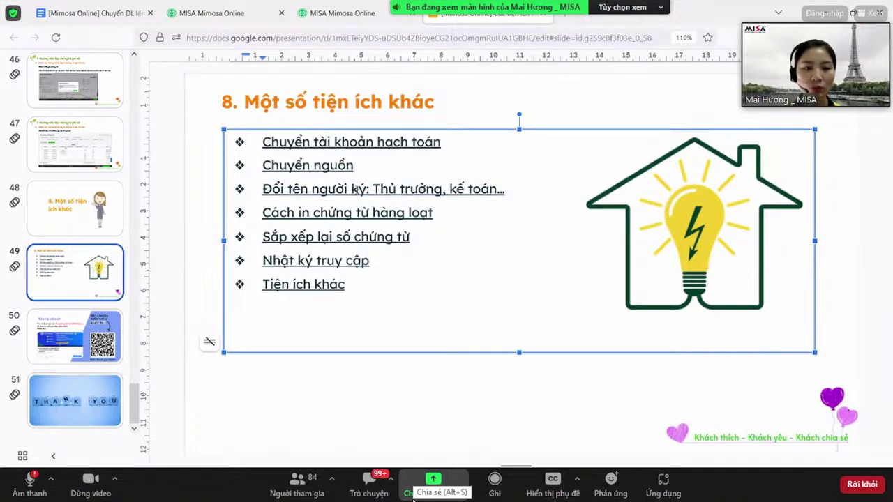
{"action": "left_click", "coordinate": [355, 190]}
{"action": "left_click", "coordinate": [322, 165]}
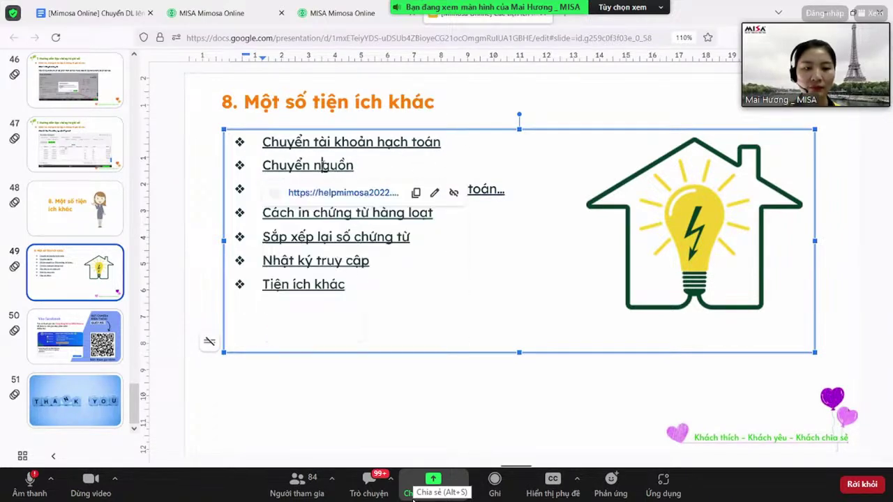
{"action": "key", "text": "Down"}
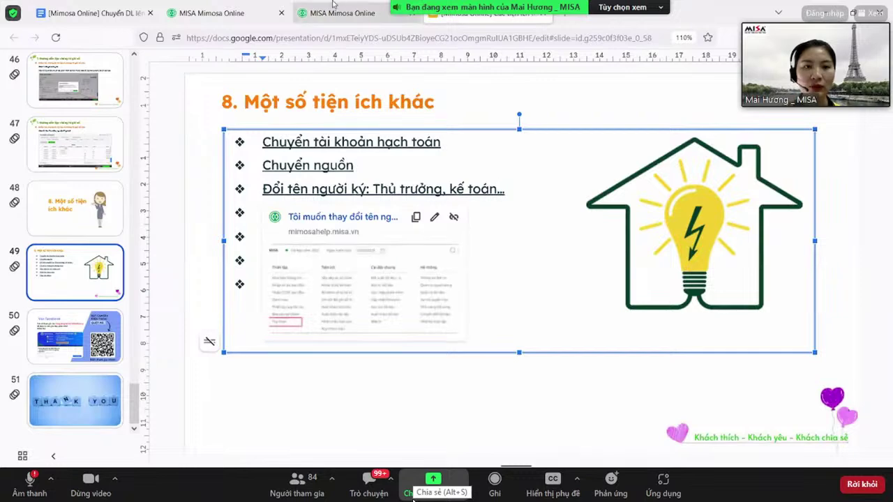
In the Google Docs question document, add the line "Cách 1: Chưa sử dụng KBĐT" below the question about sending salary vouchers to DVC.
{"action": "left_click", "coordinate": [209, 13]}
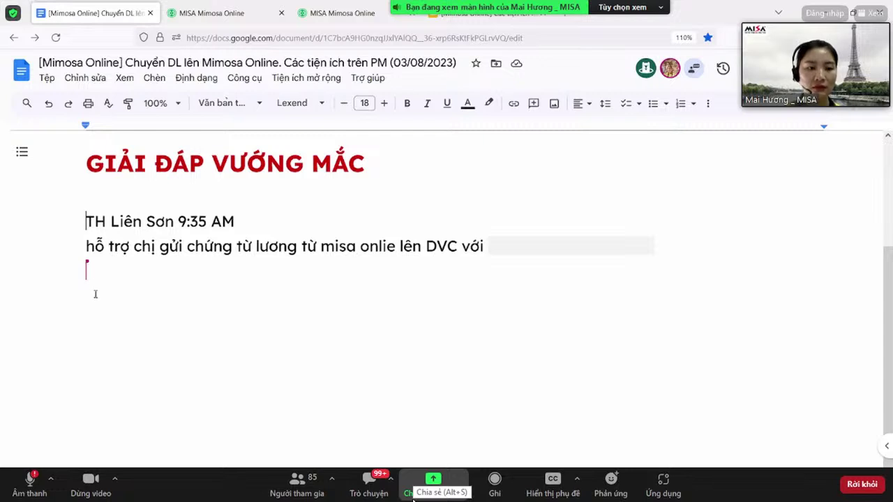
{"action": "key", "text": "Return"}
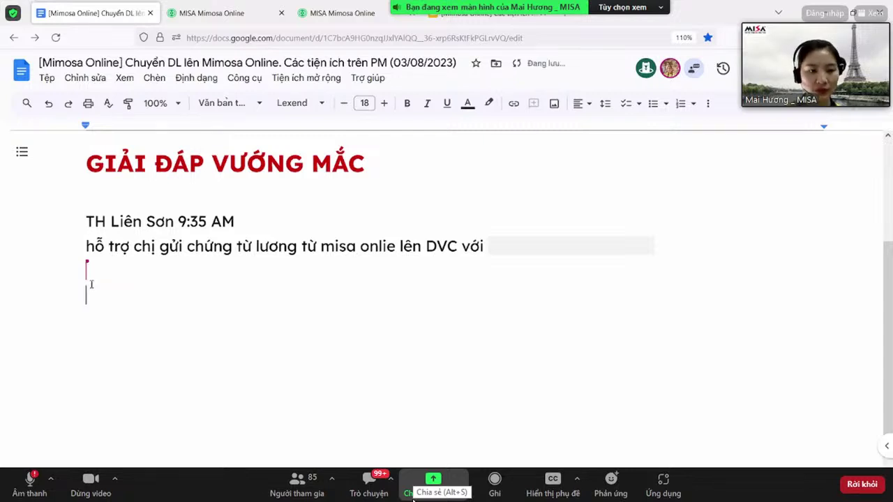
{"action": "type", "text": "Cách 1: Chưa sử dungj KBĐT"}
{"action": "key", "text": "Return"}
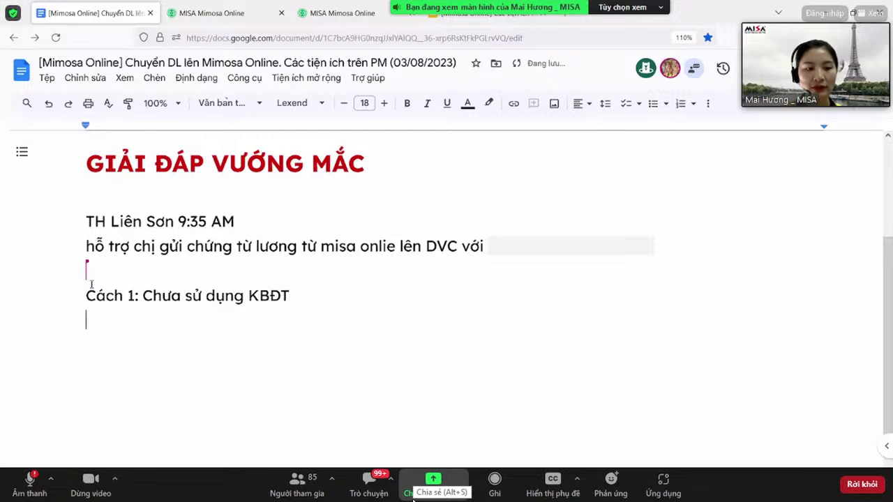
Open the bookmarked MISA Mimosa Online help site, mimosahelp.misa.vn, in a new browser tab.
{"action": "key", "text": "ctrl+t"}
{"action": "left_click", "coordinate": [112, 57]}
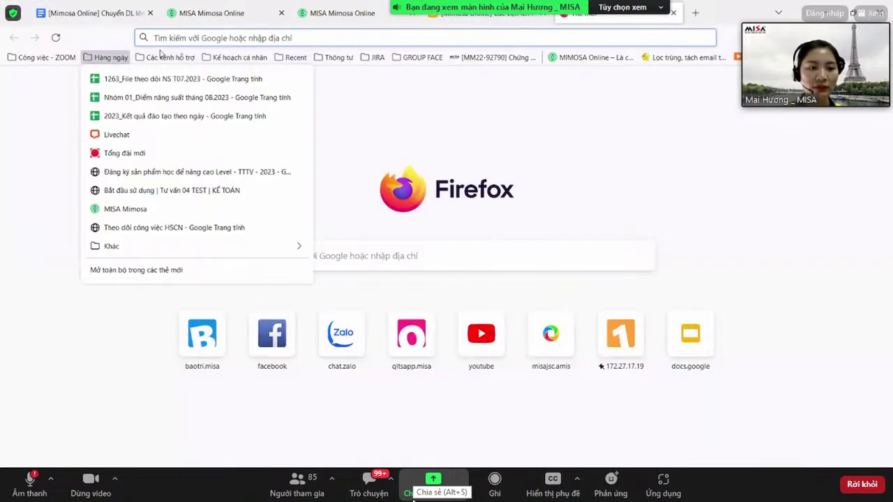
{"action": "mouse_move", "coordinate": [167, 57]}
{"action": "mouse_move", "coordinate": [279, 79]}
{"action": "left_click", "coordinate": [411, 81]}
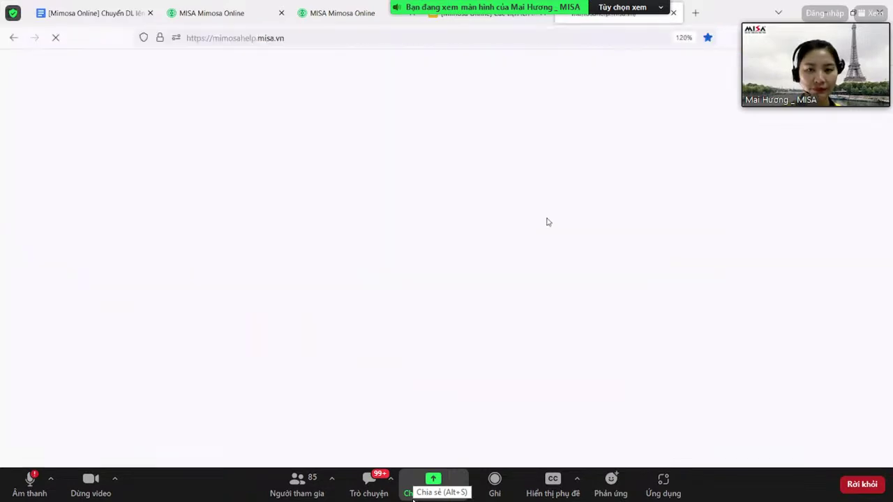
Under the Dịch vụ công trực tuyến topic, open the guide on exporting treasury vouchers for import into dịch vụ công.
{"action": "scroll", "coordinate": [532, 307], "scroll_direction": "down", "scroll_amount": 3}
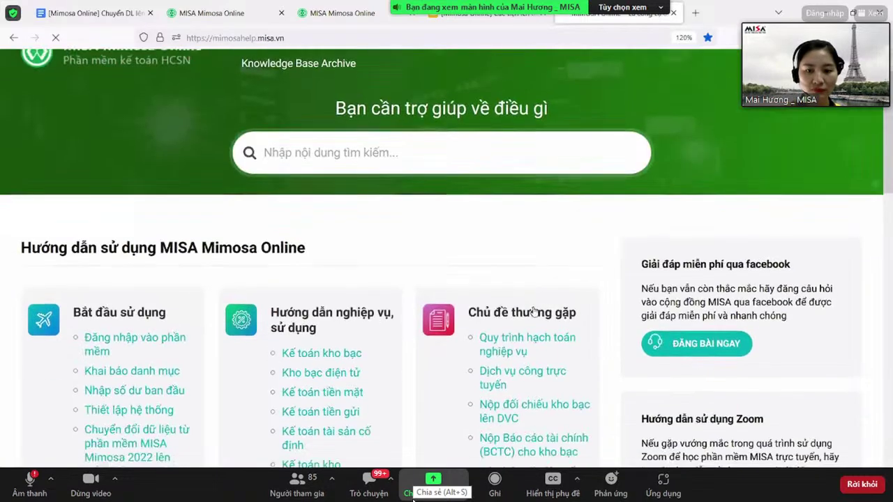
{"action": "left_click", "coordinate": [487, 264]}
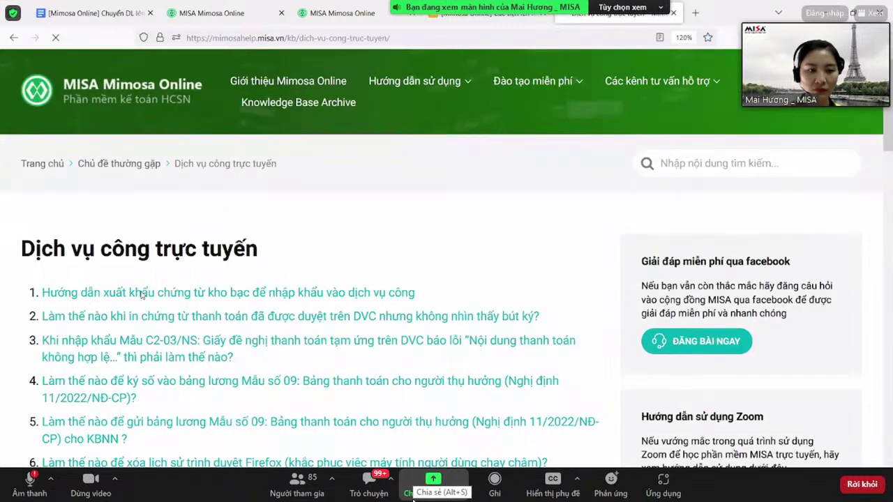
{"action": "left_click", "coordinate": [141, 294]}
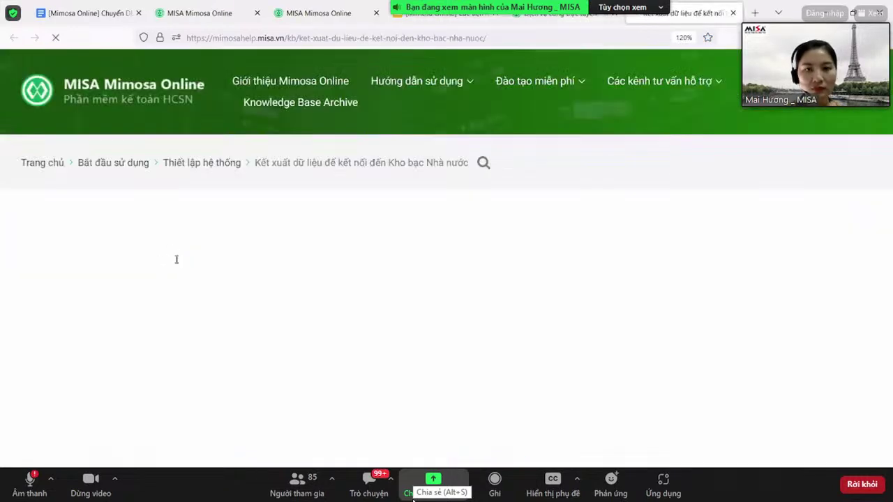
Add the line "HD tại đây" under Cách 1 in the question document and link "tại đây" to the treasury export guide's address.
{"action": "scroll", "coordinate": [299, 62], "scroll_direction": "down", "scroll_amount": 1}
{"action": "scroll", "coordinate": [321, 60], "scroll_direction": "down", "scroll_amount": 3}
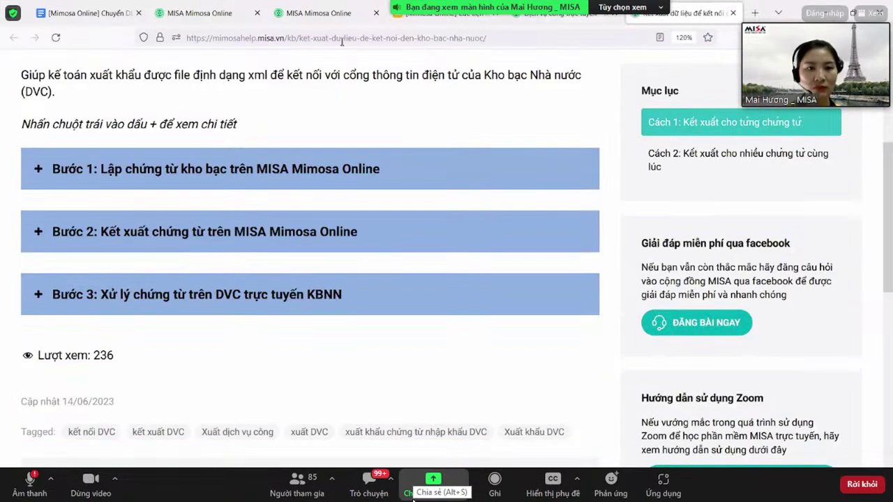
{"action": "left_click", "coordinate": [341, 38]}
{"action": "key", "text": "ctrl+c"}
{"action": "left_click", "coordinate": [87, 12]}
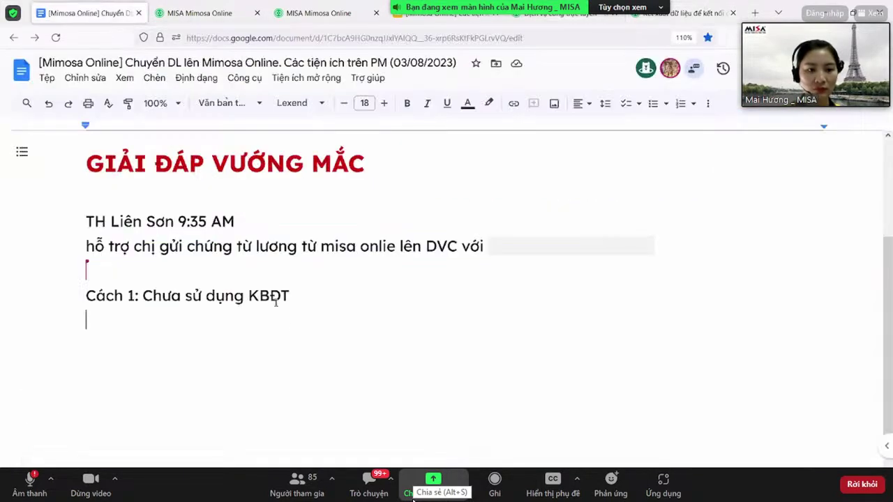
{"action": "type", "text": "HD tại đây"}
{"action": "left_click_drag", "start_coordinate": [166, 323], "coordinate": [115, 327]}
{"action": "key", "text": "ctrl+k"}
{"action": "key", "text": "ctrl+v"}
{"action": "key", "text": "Return"}
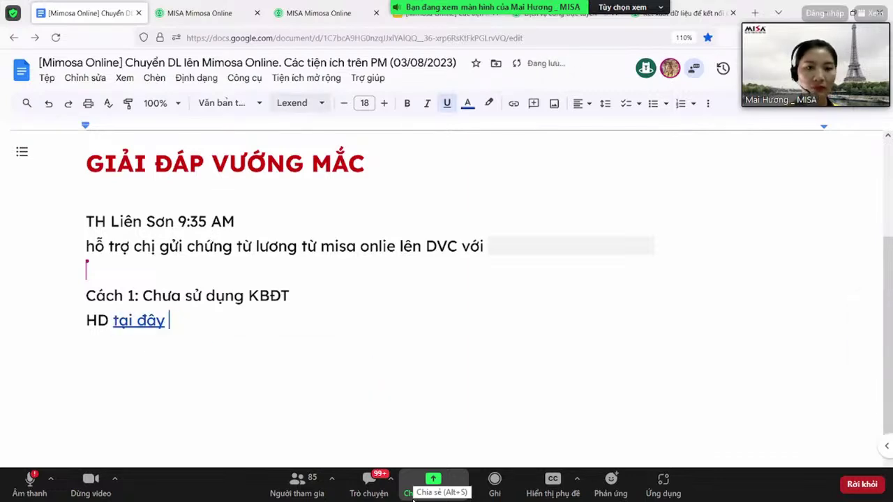
Return to the export guide and review Bước 1 on creating treasury vouchers in MISA Mimosa Online.
{"action": "key", "text": "ctrl+shift+Tab"}
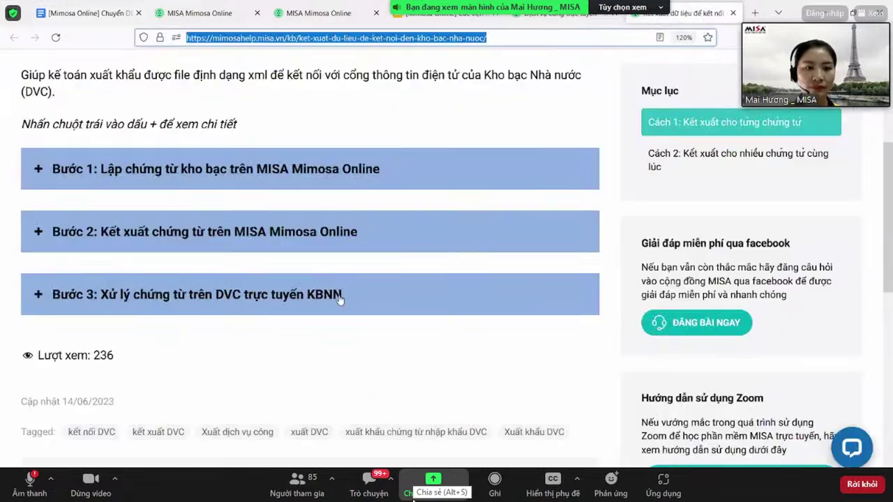
{"action": "left_click", "coordinate": [171, 167]}
{"action": "scroll", "coordinate": [284, 260], "scroll_direction": "down", "scroll_amount": 10}
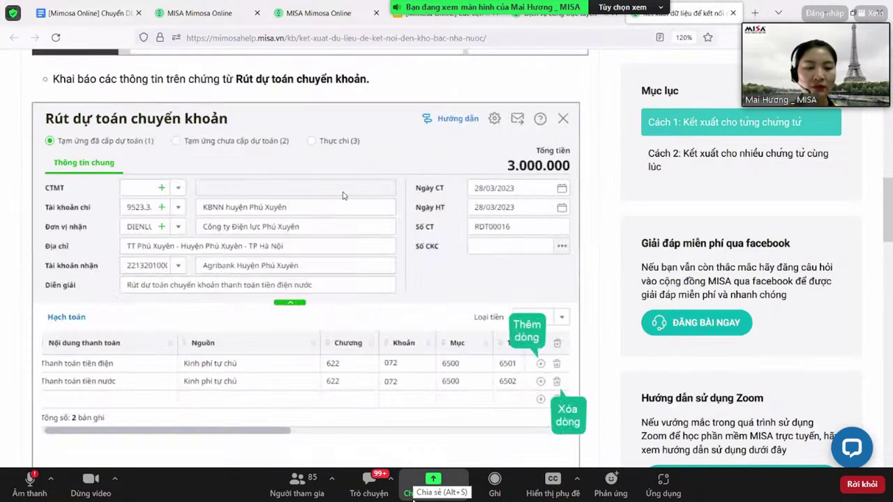
{"action": "scroll", "coordinate": [393, 194], "scroll_direction": "down", "scroll_amount": 10}
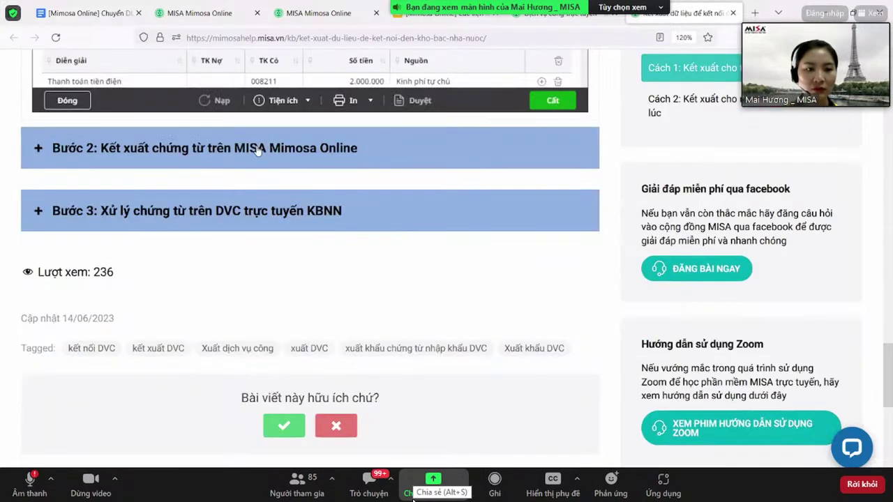
Expand Bước 2 of the guide and review Cách 1 on exporting individual vouchers with Xuất khẩu DVC.
{"action": "left_click", "coordinate": [258, 151]}
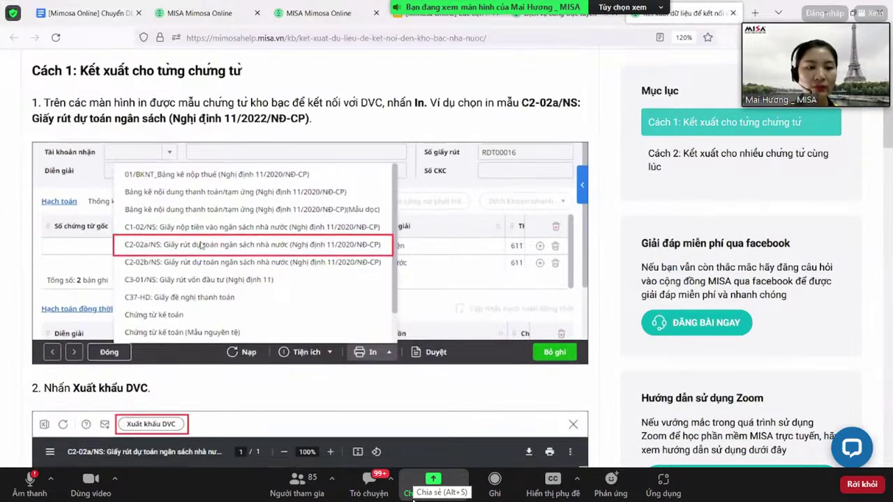
{"action": "scroll", "coordinate": [244, 258], "scroll_direction": "down", "scroll_amount": 5}
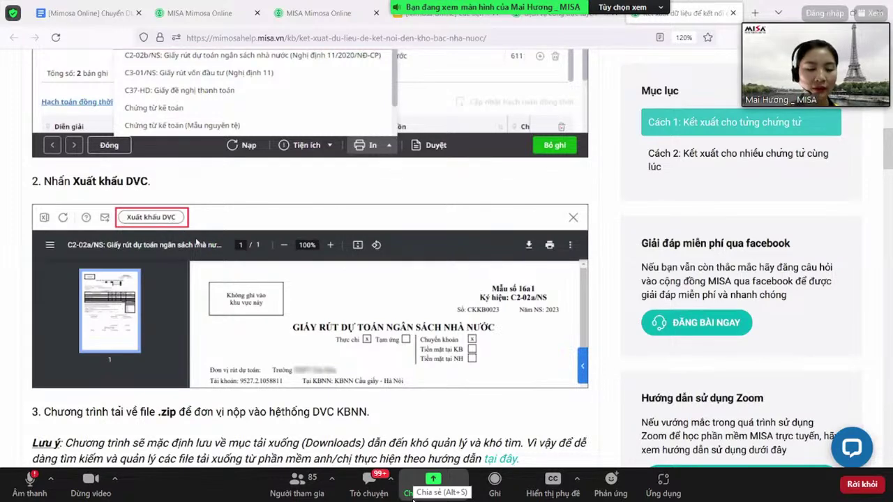
{"action": "scroll", "coordinate": [196, 242], "scroll_direction": "down", "scroll_amount": 5}
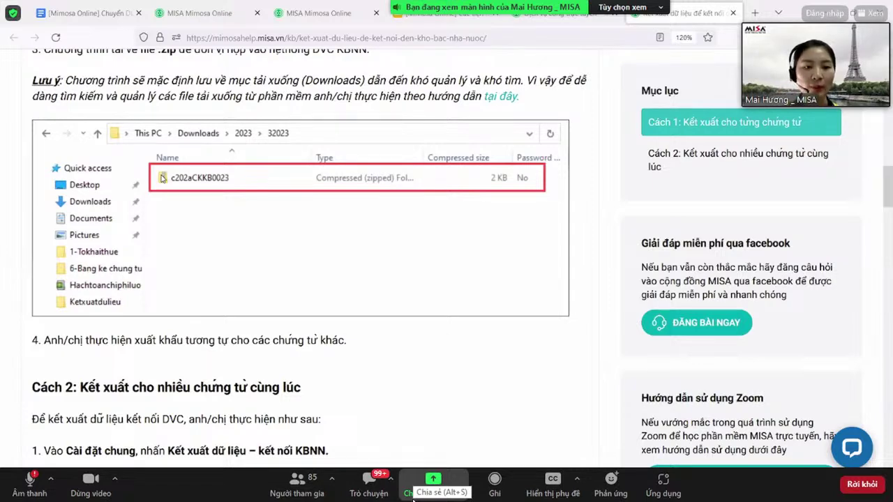
{"action": "scroll", "coordinate": [278, 260], "scroll_direction": "up", "scroll_amount": 3}
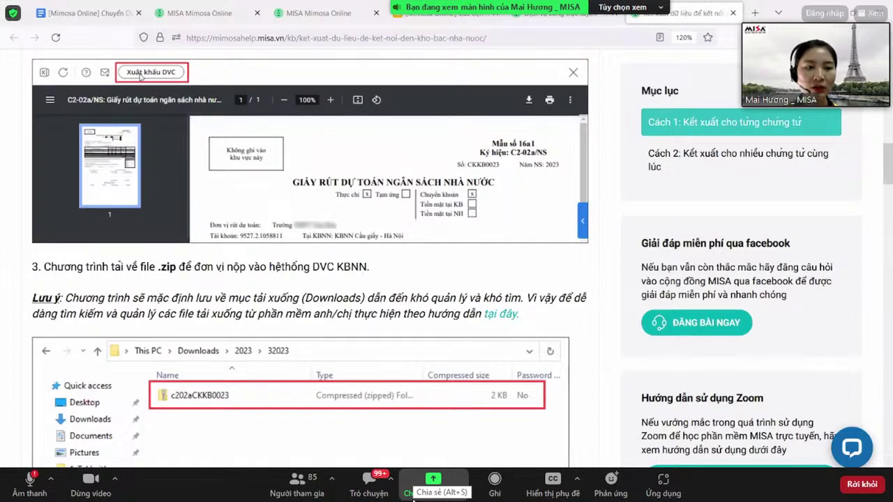
{"action": "scroll", "coordinate": [175, 228], "scroll_direction": "up", "scroll_amount": 2}
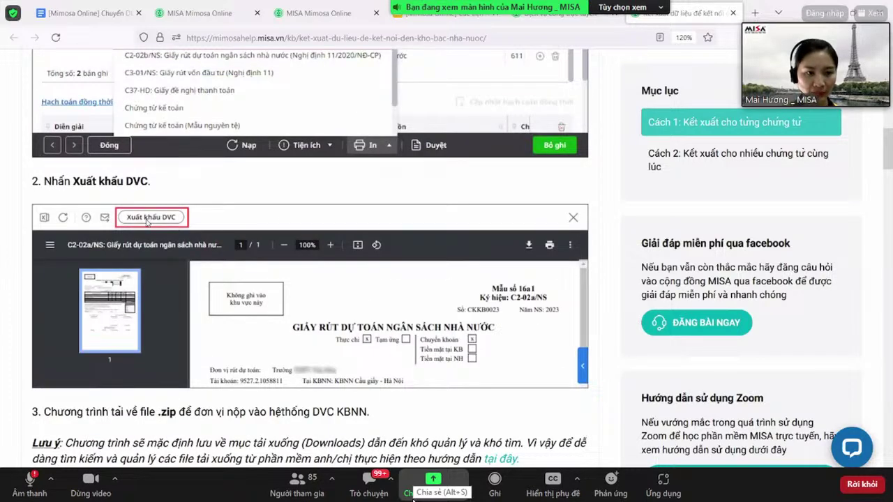
{"action": "scroll", "coordinate": [152, 222], "scroll_direction": "down", "scroll_amount": 4}
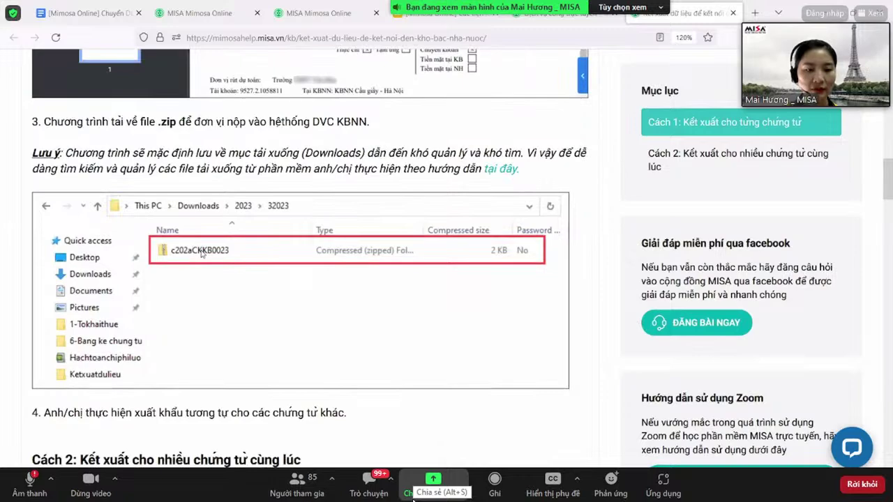
Review Cách 2 of the guide on exporting several vouchers at once through Kết xuất dữ liệu.
{"action": "scroll", "coordinate": [199, 259], "scroll_direction": "down", "scroll_amount": 5}
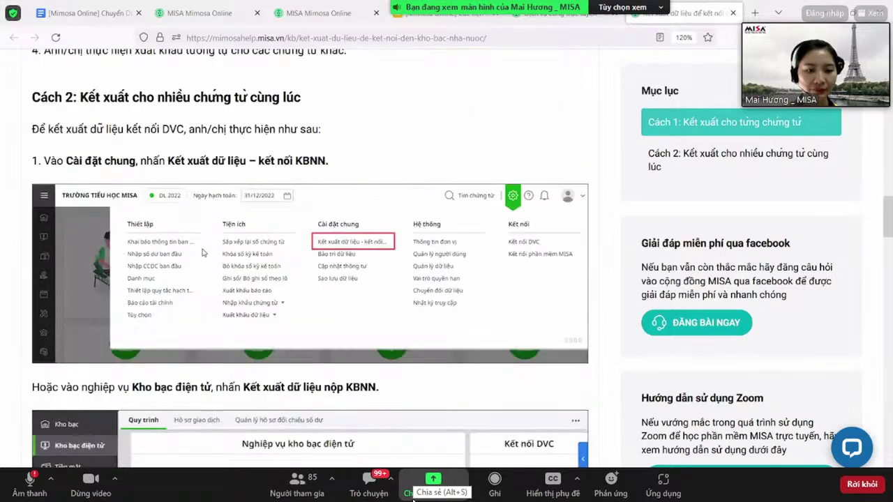
{"action": "scroll", "coordinate": [203, 253], "scroll_direction": "down", "scroll_amount": 8}
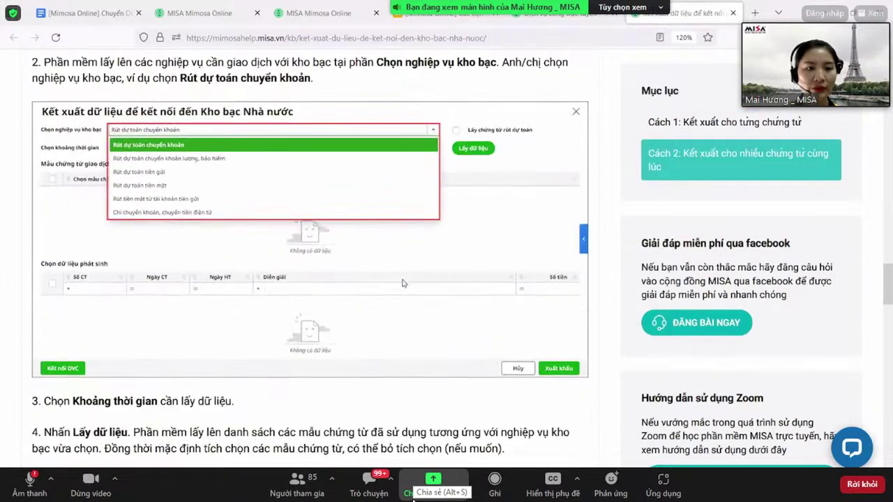
{"action": "scroll", "coordinate": [405, 285], "scroll_direction": "up", "scroll_amount": 12}
{"action": "scroll", "coordinate": [408, 286], "scroll_direction": "down", "scroll_amount": 1}
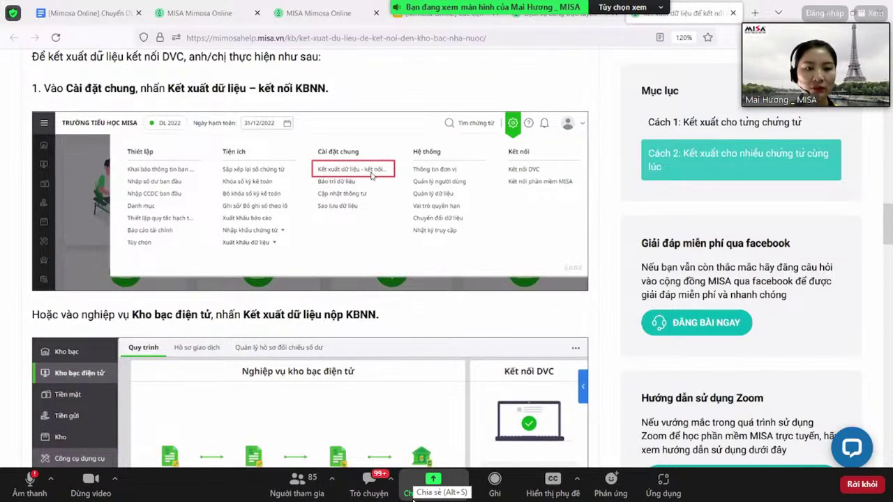
{"action": "scroll", "coordinate": [391, 194], "scroll_direction": "down", "scroll_amount": 5}
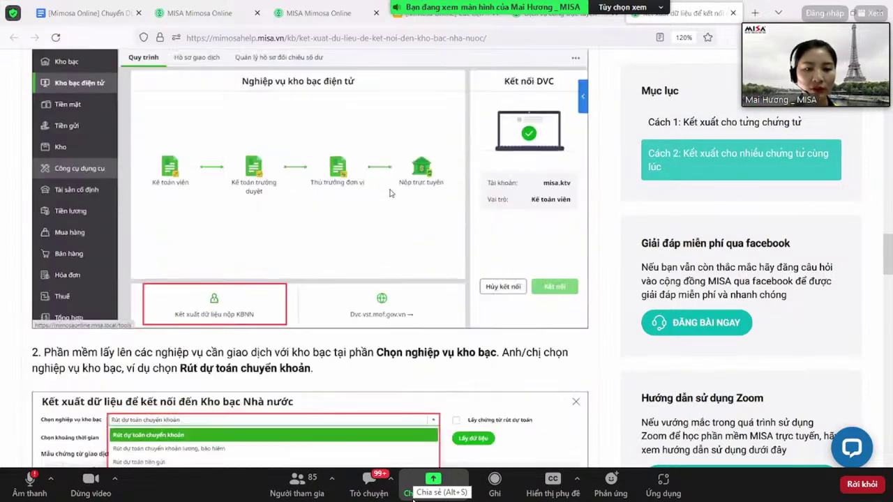
{"action": "scroll", "coordinate": [391, 194], "scroll_direction": "down", "scroll_amount": 2}
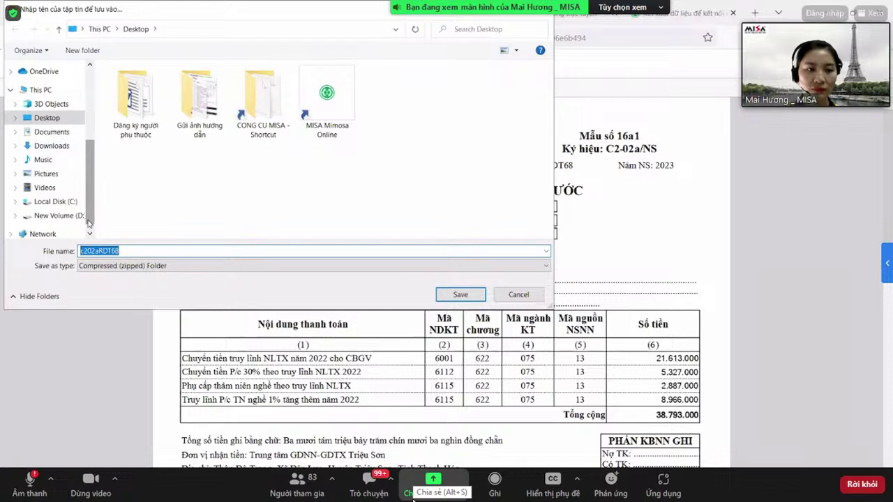
Save the DVC export as c202aRDT68 on the Desktop, move its icon to an open desktop area, and return to the browser.
{"action": "left_click", "coordinate": [461, 294]}
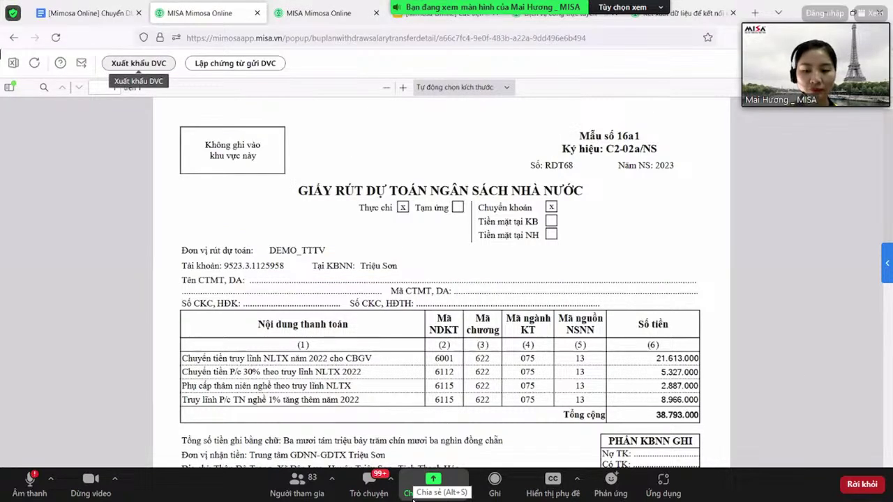
{"action": "right_click", "coordinate": [642, 430]}
{"action": "left_click", "coordinate": [625, 420]}
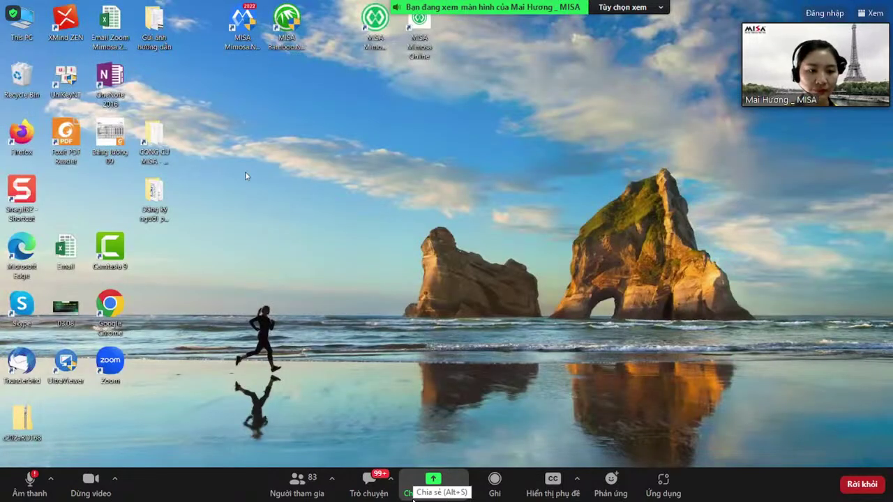
{"action": "left_click_drag", "start_coordinate": [24, 425], "coordinate": [420, 141]}
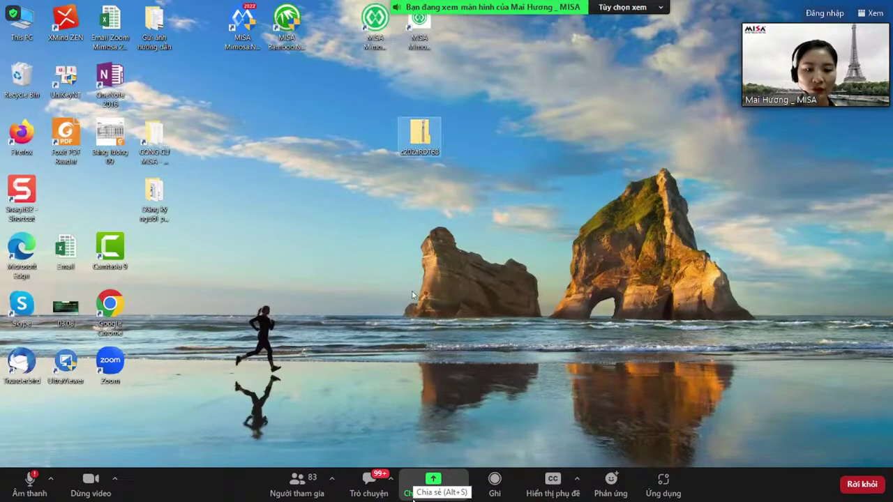
{"action": "key", "text": "super+d"}
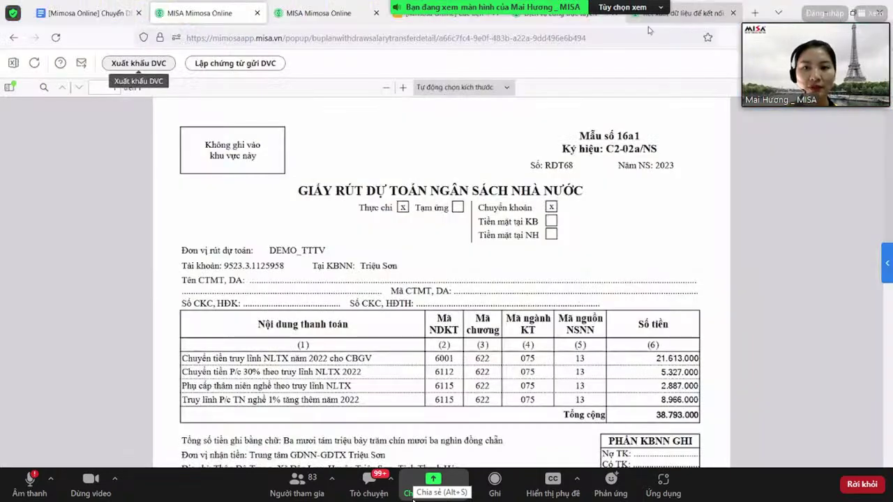
Open the Kho bạc Nhà nước public service login page, dvc.vst.mof.gov.vn, in a new browser tab.
{"action": "left_click", "coordinate": [755, 13]}
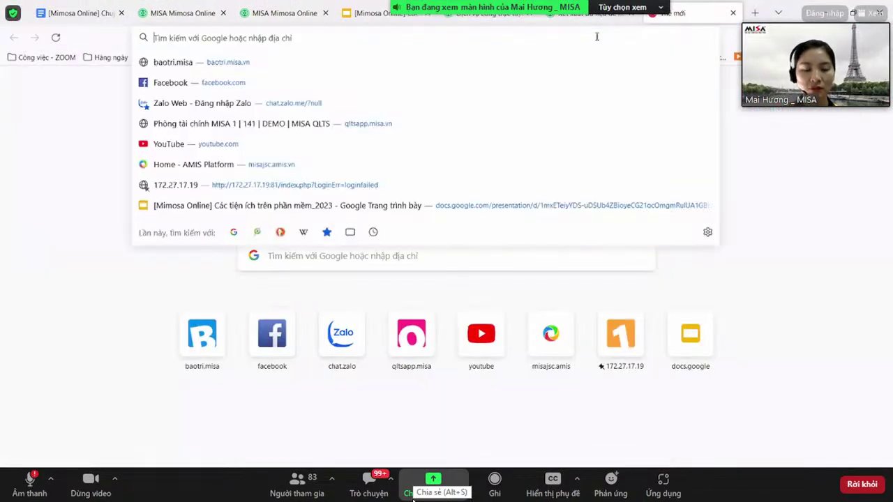
{"action": "type", "text": "dvc"}
{"action": "key", "text": "Return"}
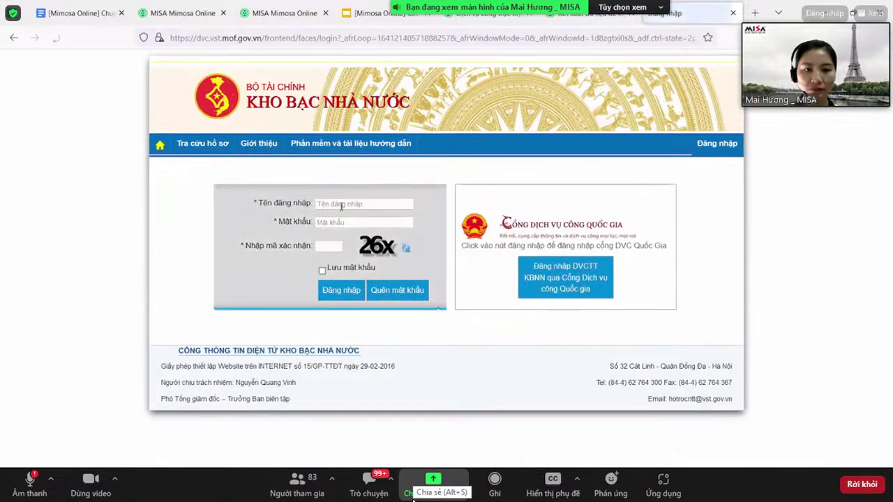
Log in to the Kho bạc Nhà nước portal using a saved username and password and the displayed verification code.
{"action": "left_click", "coordinate": [349, 204]}
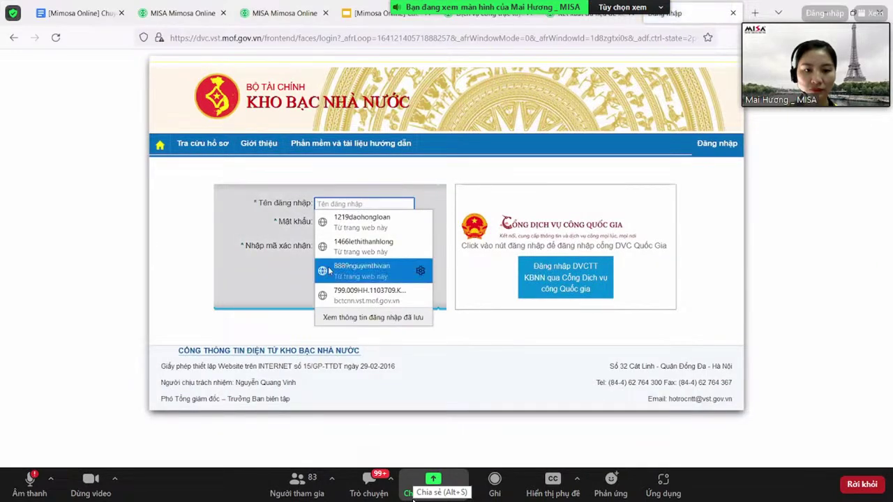
{"action": "left_click", "coordinate": [333, 272]}
{"action": "left_click", "coordinate": [330, 246]}
{"action": "type", "text": "26x"}
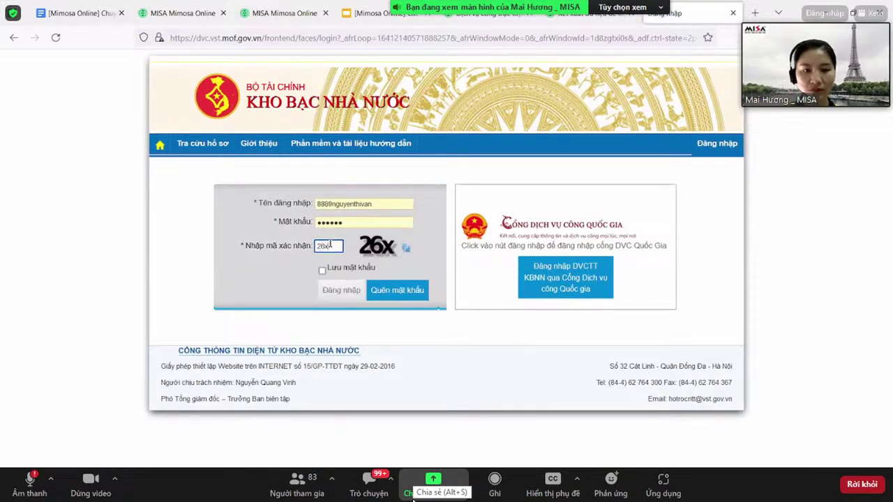
{"action": "left_click", "coordinate": [341, 290]}
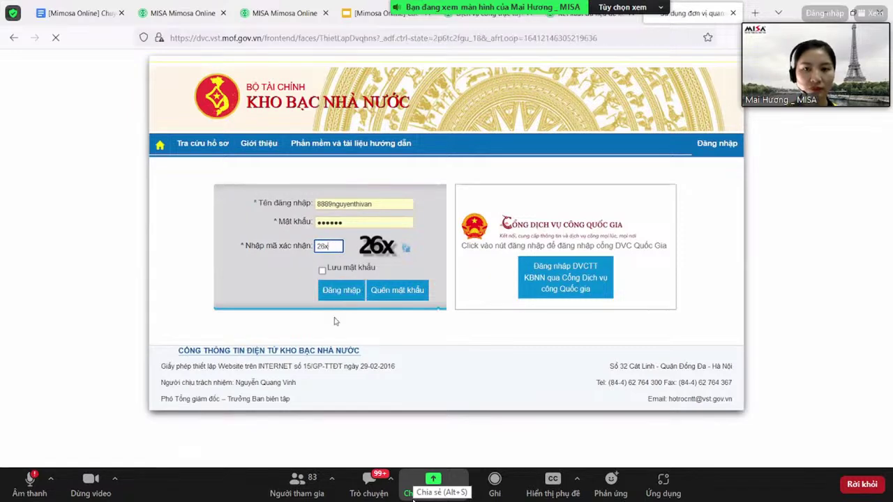
Start a new record from the Danh sách giao nhận hồ sơ trực tuyến list.
{"action": "scroll", "coordinate": [279, 293], "scroll_direction": "down", "scroll_amount": 3}
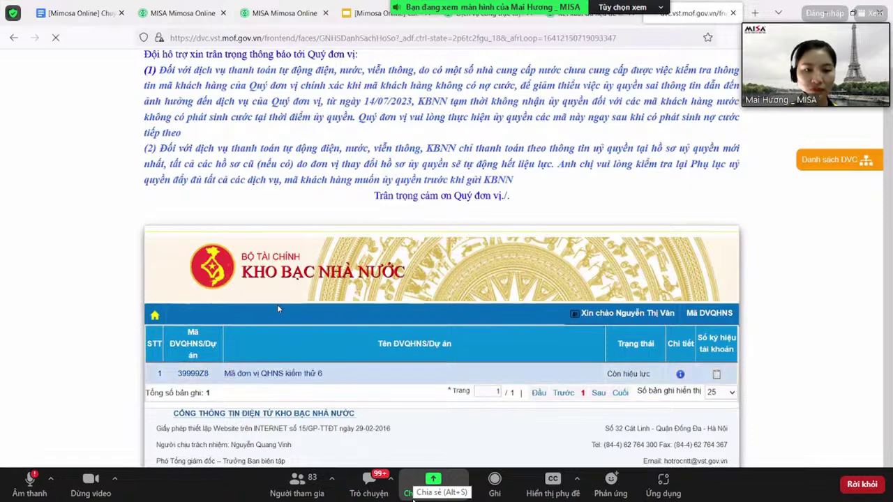
{"action": "scroll", "coordinate": [278, 304], "scroll_direction": "down", "scroll_amount": 3}
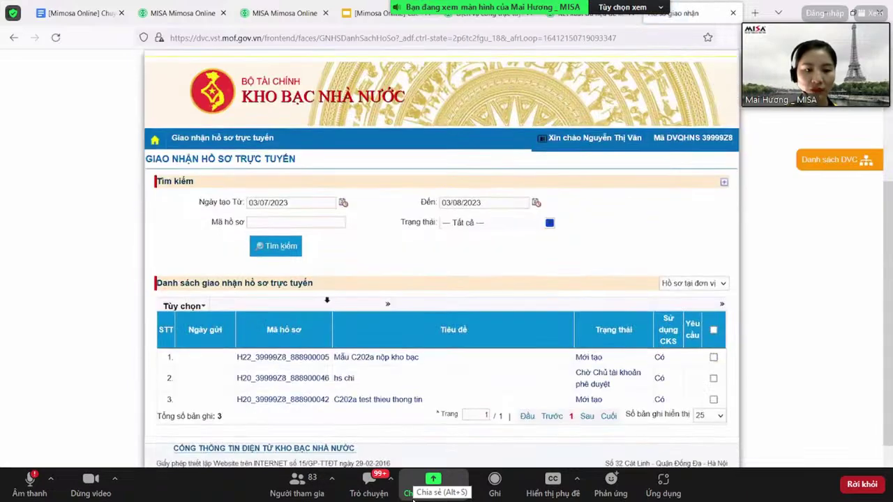
{"action": "scroll", "coordinate": [326, 300], "scroll_direction": "down", "scroll_amount": 1}
{"action": "mouse_move", "coordinate": [389, 274]}
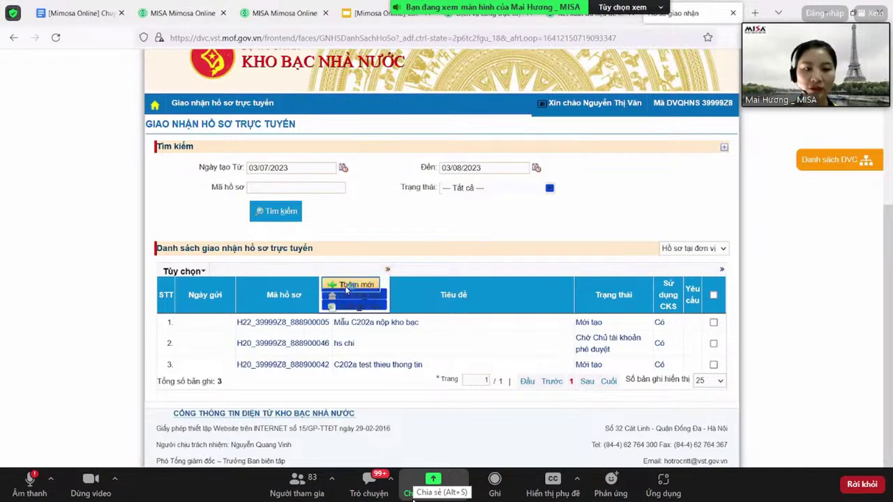
{"action": "left_click", "coordinate": [329, 304]}
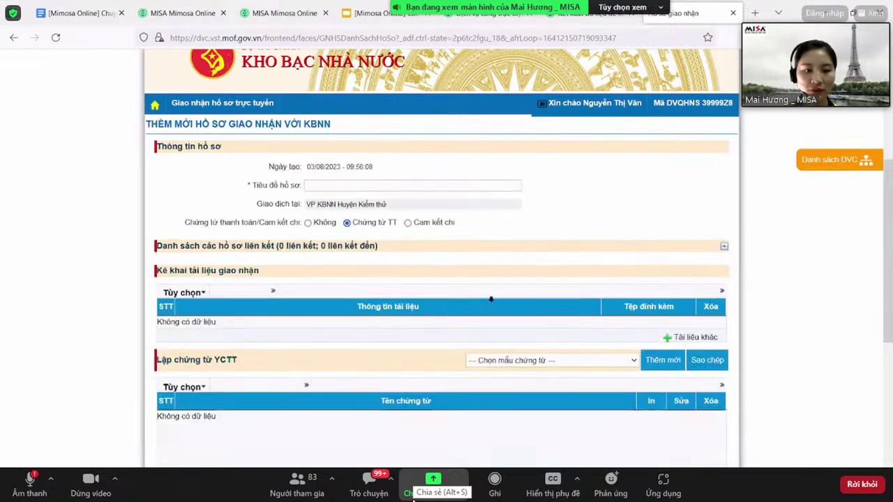
Add c202aRDT68 from the Desktop as an offline voucher under Lập chứng từ YCTT, using the first listed account.
{"action": "scroll", "coordinate": [490, 295], "scroll_direction": "down", "scroll_amount": 3}
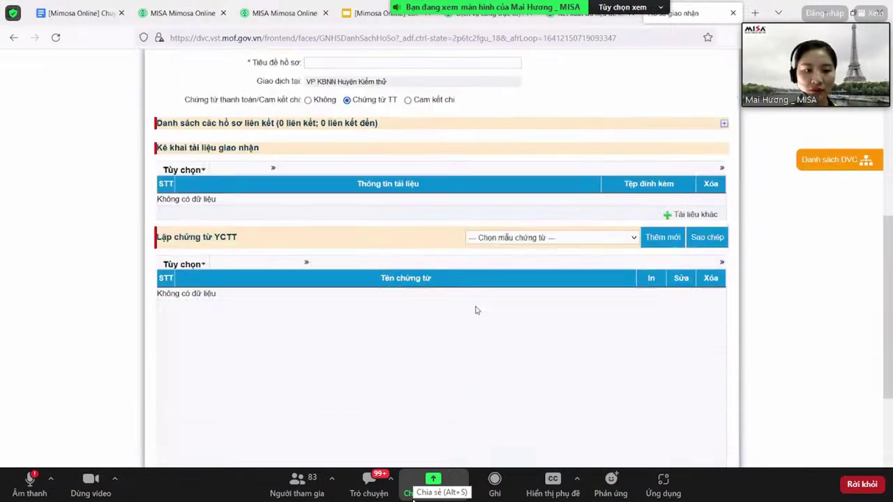
{"action": "left_click", "coordinate": [306, 265]}
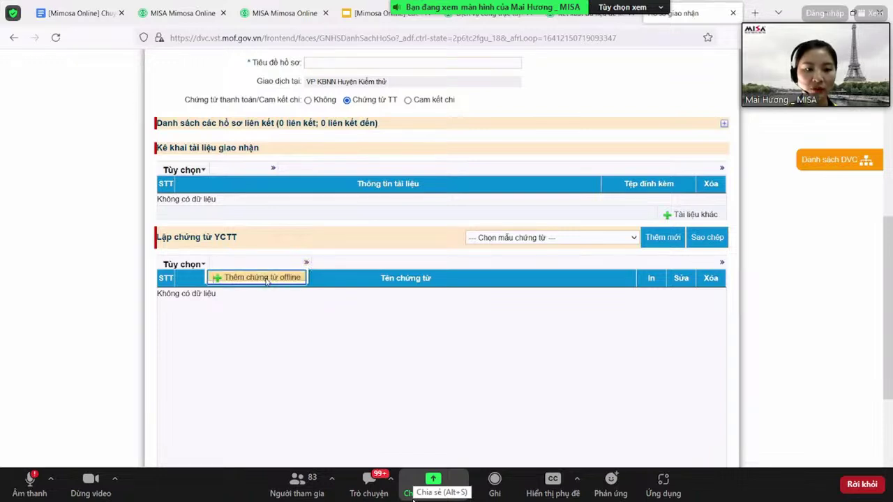
{"action": "left_click", "coordinate": [300, 277]}
{"action": "left_click", "coordinate": [487, 145]}
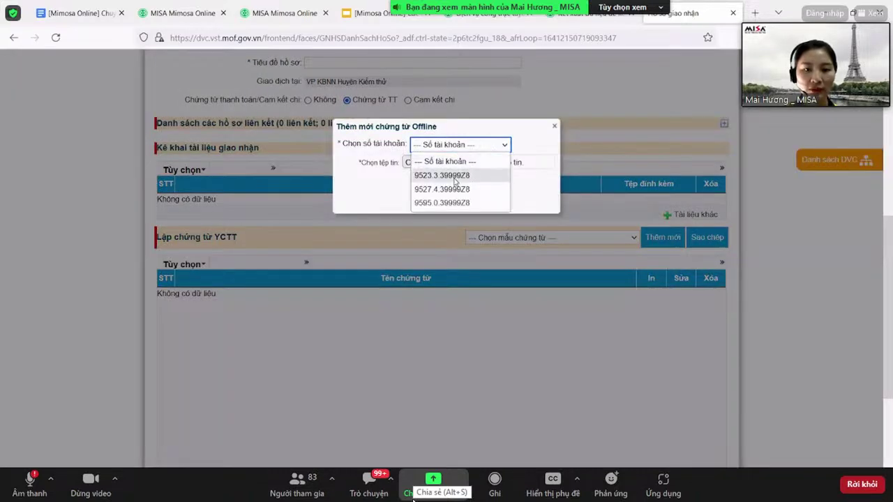
{"action": "left_click", "coordinate": [457, 174]}
{"action": "left_click", "coordinate": [427, 165]}
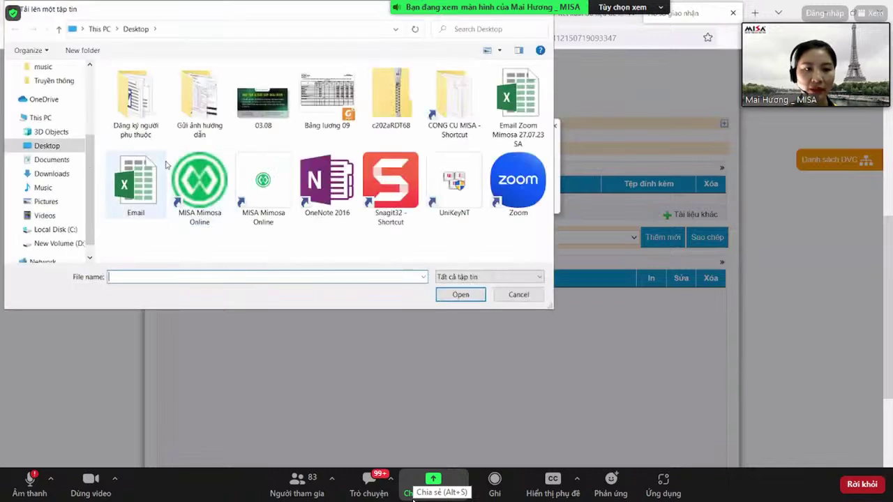
{"action": "left_click", "coordinate": [398, 108]}
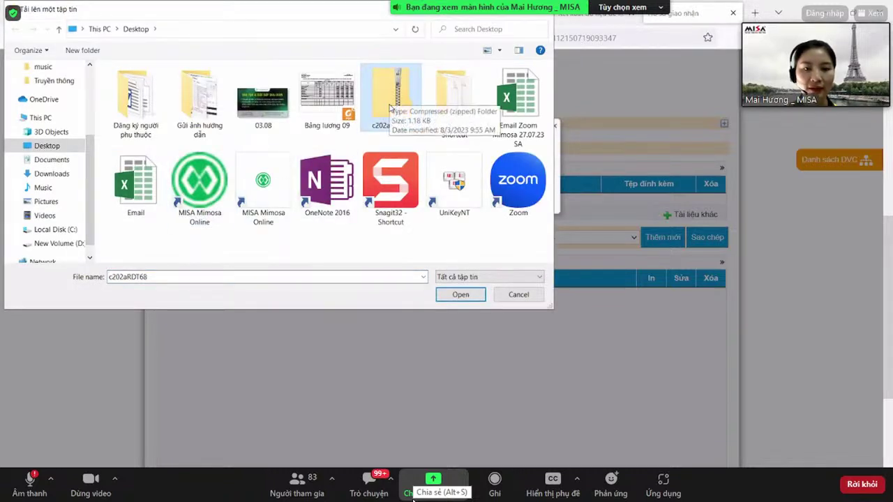
{"action": "key", "text": "Return"}
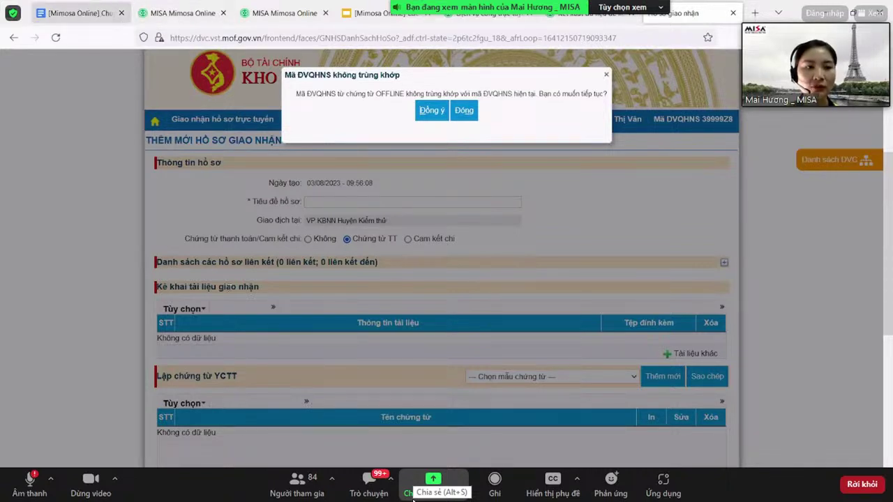
Add the line "Cách 2: Đã sử dụng KBĐT" below the guide link in the Q&A document.
{"action": "left_click", "coordinate": [91, 12]}
{"action": "key", "text": "Return"}
{"action": "type", "text": "C"}
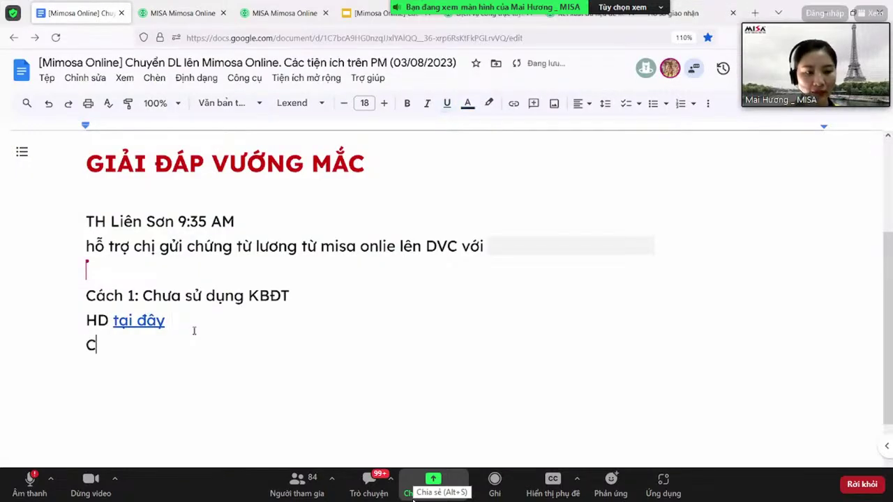
{"action": "type", "text": "ách 2: Đã sử dụng"}
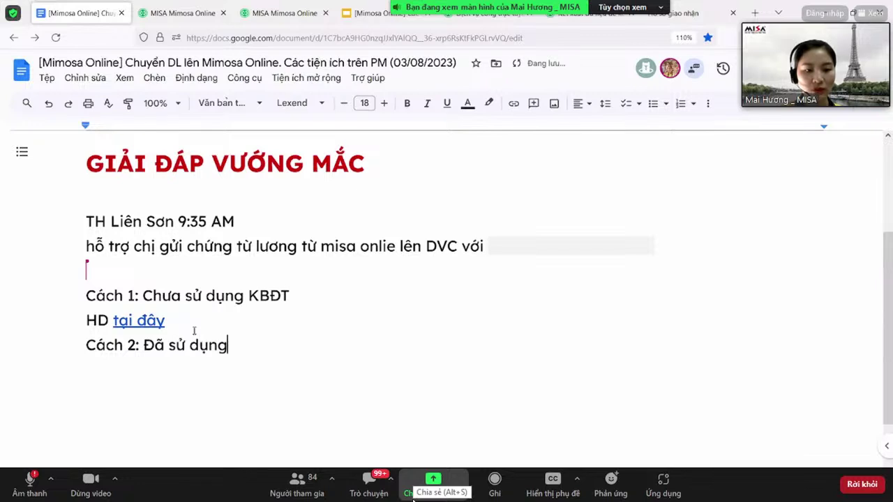
{"action": "type", "text": " KBĐT"}
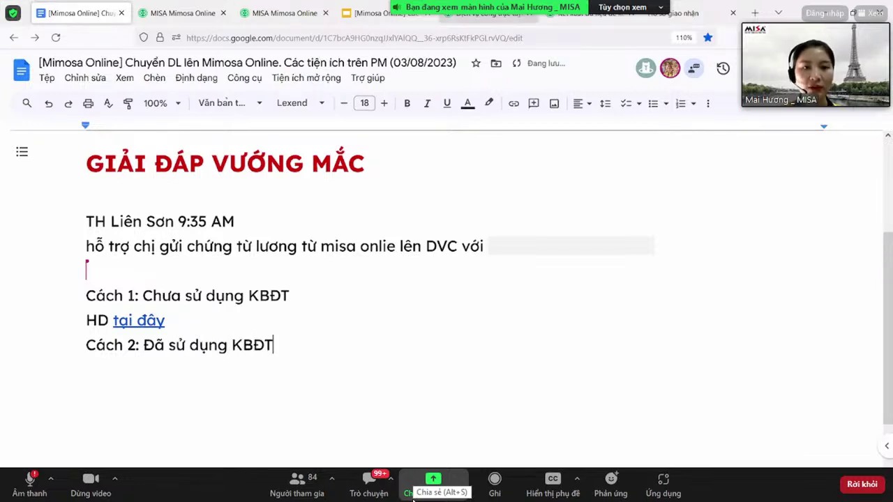
Switch to MISA Mimosa Online, close voucher RDT68 and its print preview, and open the Kho bạc điện tử module.
{"action": "key", "text": "ctrl+Tab"}
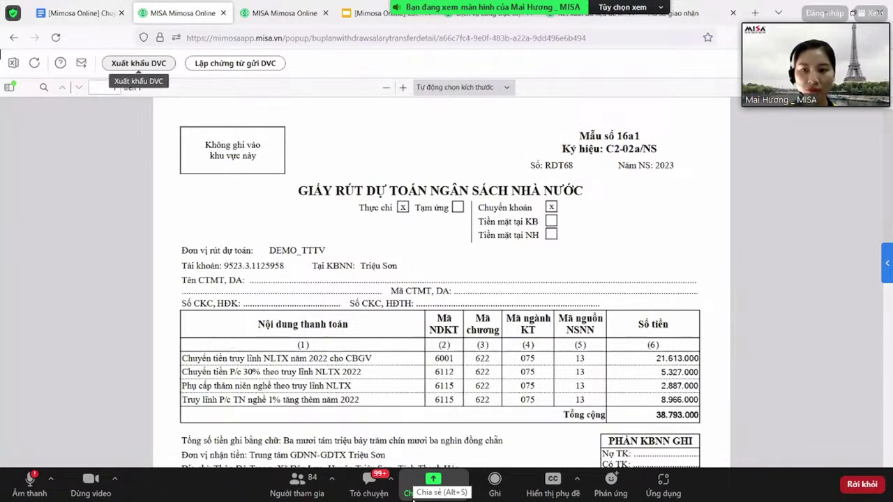
{"action": "key", "text": "Escape"}
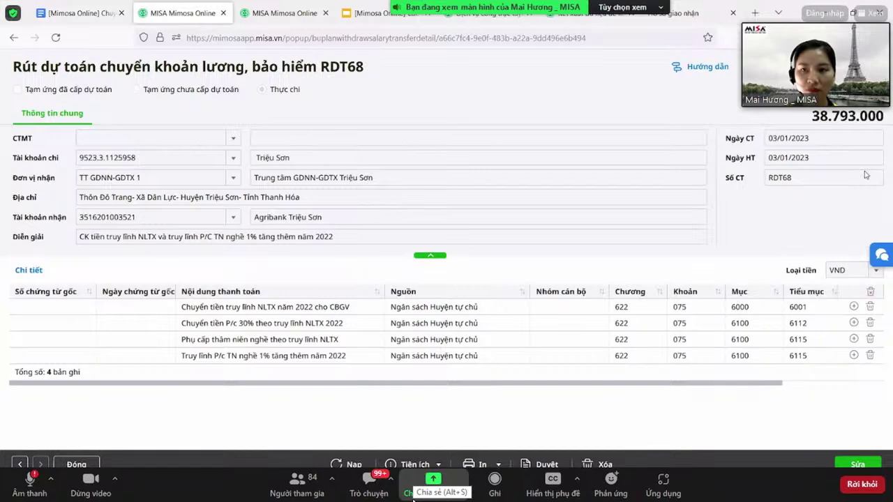
{"action": "key", "text": "Escape"}
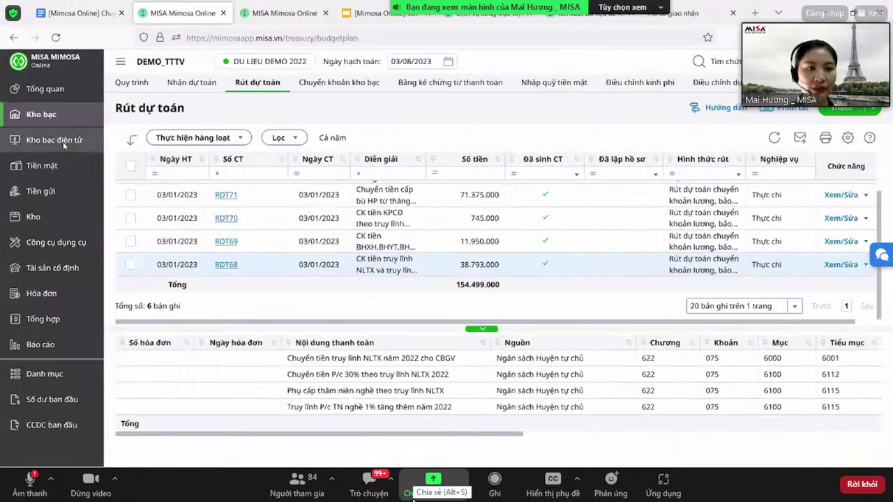
{"action": "left_click", "coordinate": [64, 142]}
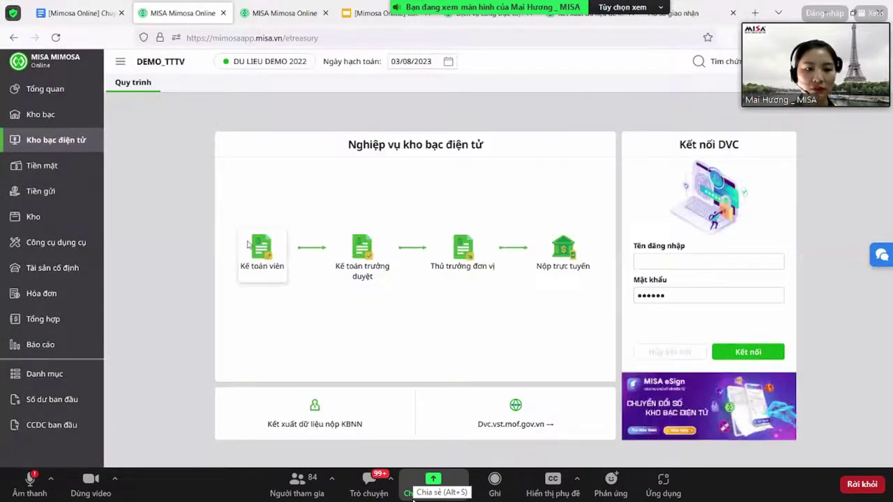
Connect to DVC with the accountant's username and the prefilled password, and start a new Hồ sơ giao dịch với KBNN record.
{"action": "left_click", "coordinate": [262, 247]}
{"action": "left_click", "coordinate": [447, 293]}
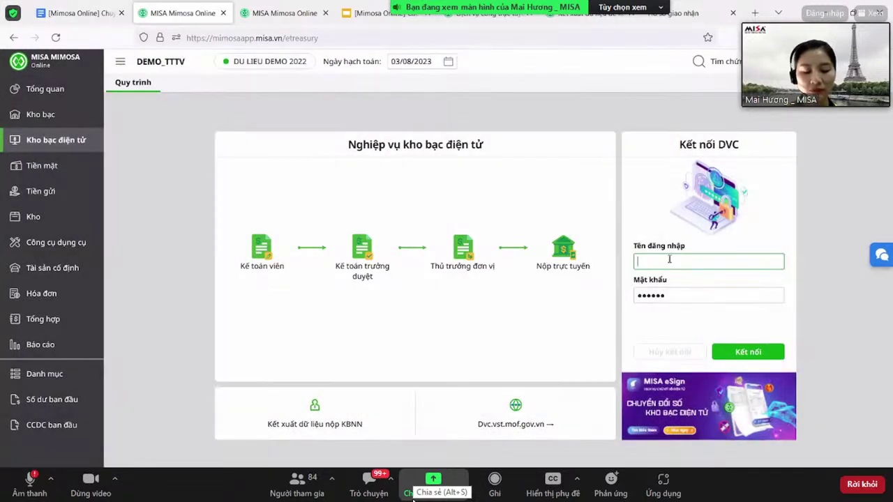
{"action": "type", "text": "misa.kt"}
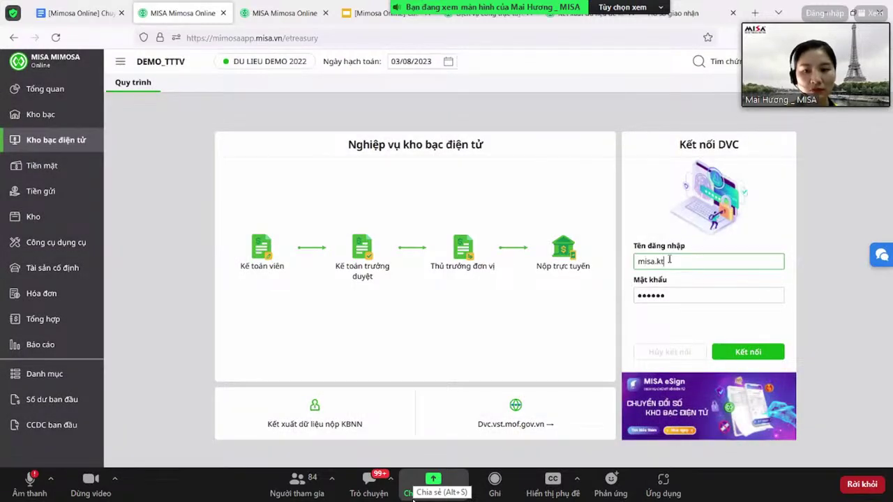
{"action": "type", "text": "v"}
{"action": "left_click", "coordinate": [726, 349]}
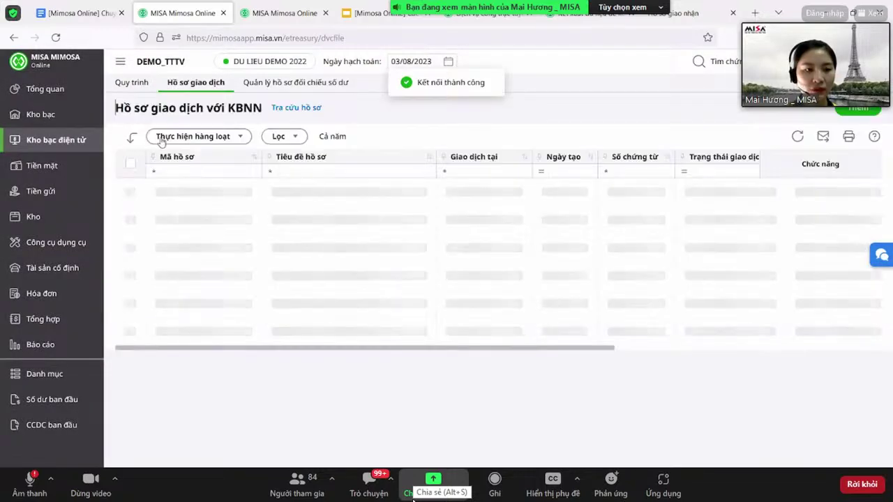
{"action": "left_click", "coordinate": [865, 112]}
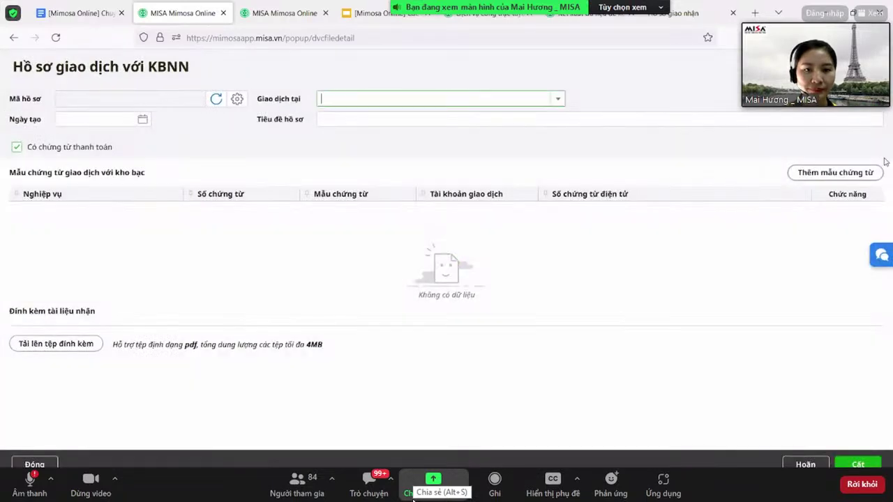
{"action": "left_click", "coordinate": [869, 178]}
{"action": "left_click", "coordinate": [451, 184]}
{"action": "left_click", "coordinate": [383, 220]}
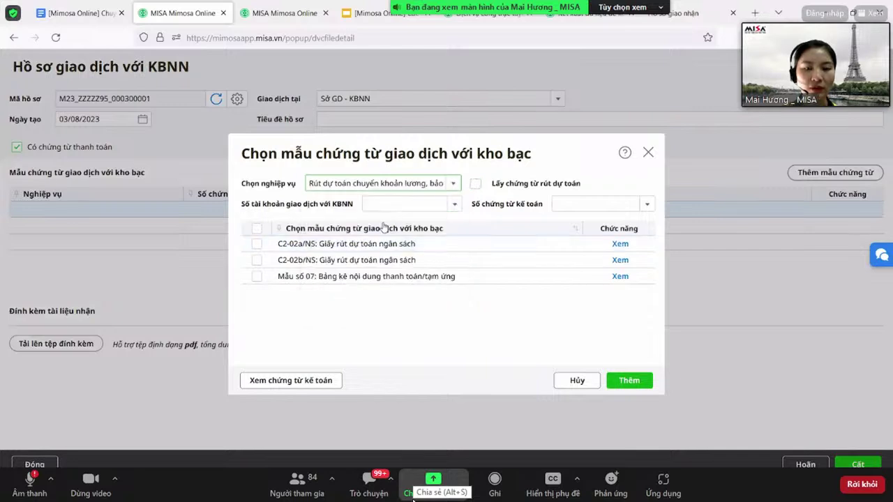
{"action": "left_click", "coordinate": [476, 183]}
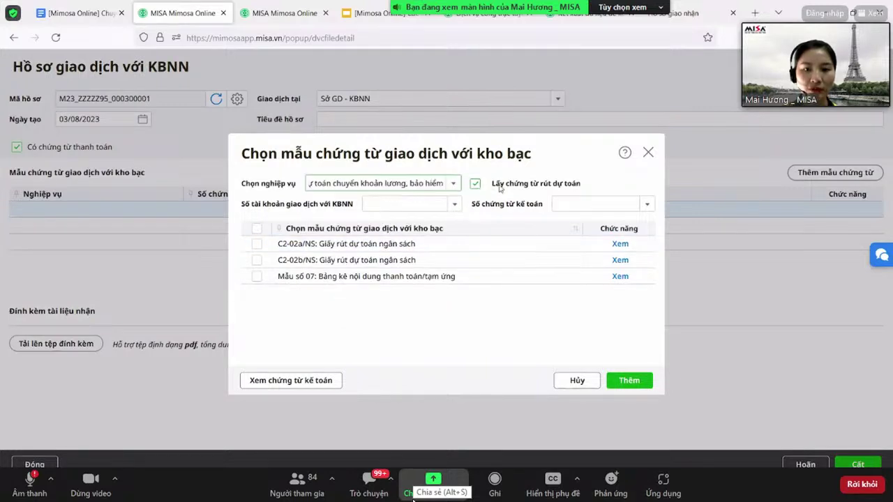
{"action": "left_click", "coordinate": [643, 204]}
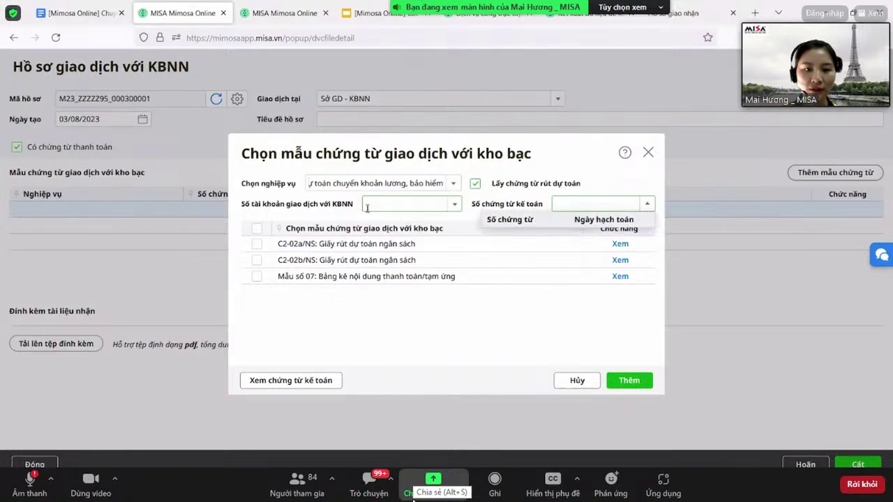
{"action": "left_click", "coordinate": [577, 380]}
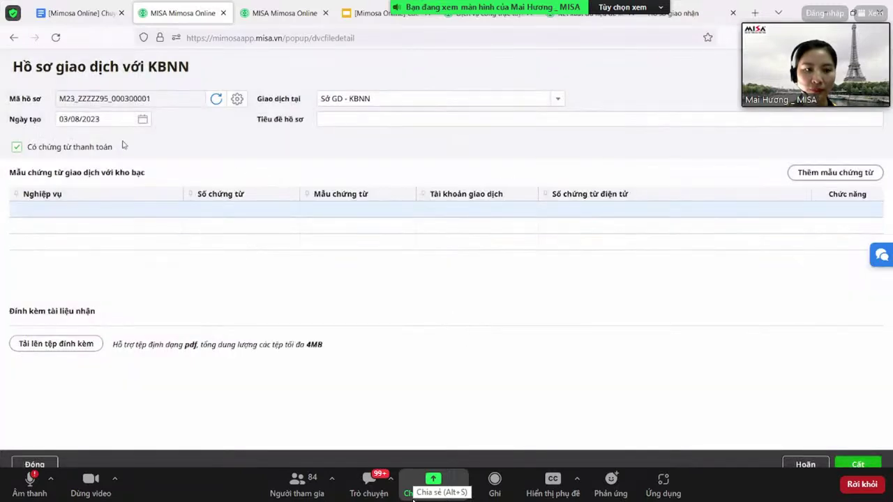
Set the record's Ngày tạo to 03/01/2023.
{"action": "left_click_drag", "start_coordinate": [108, 120], "coordinate": [2, 122]}
{"action": "type", "text": "301"}
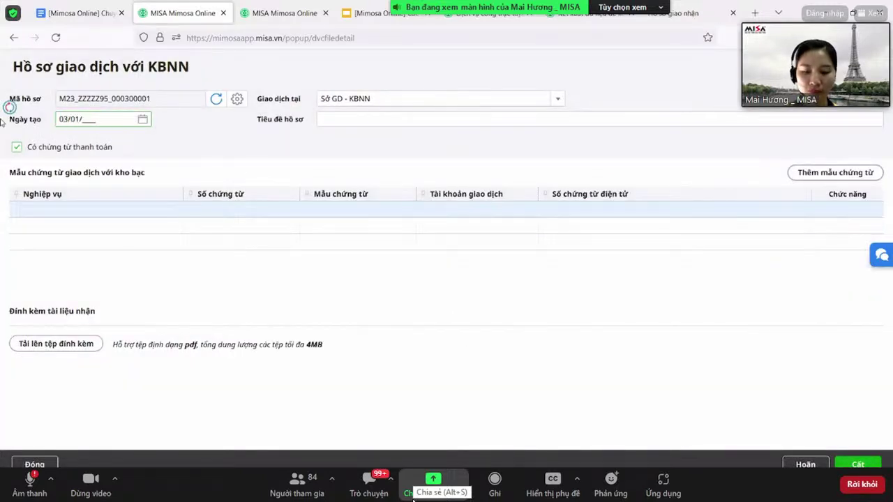
Choose Rút dự toán chuyển khoản lương, bảo hiểm for the voucher template, take vouchers from rút dự toán, and select accounting voucher RDT71.
{"action": "left_click", "coordinate": [835, 173]}
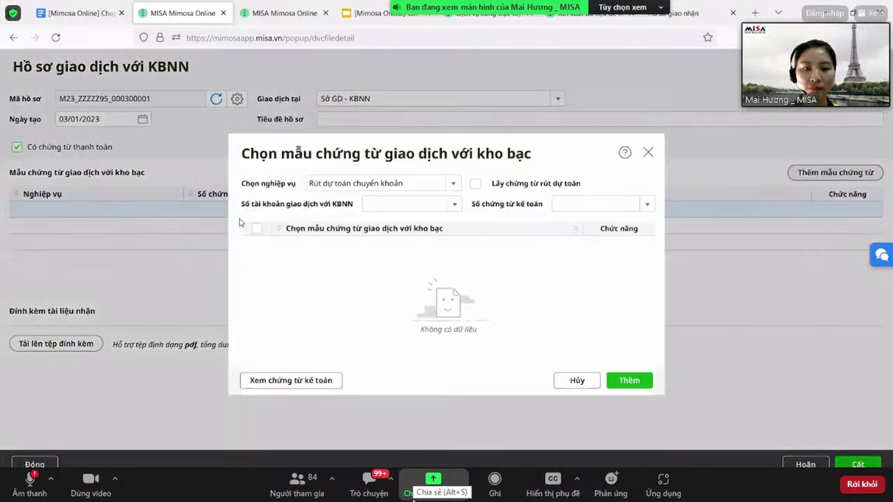
{"action": "key", "text": "Down"}
{"action": "key", "text": "Return"}
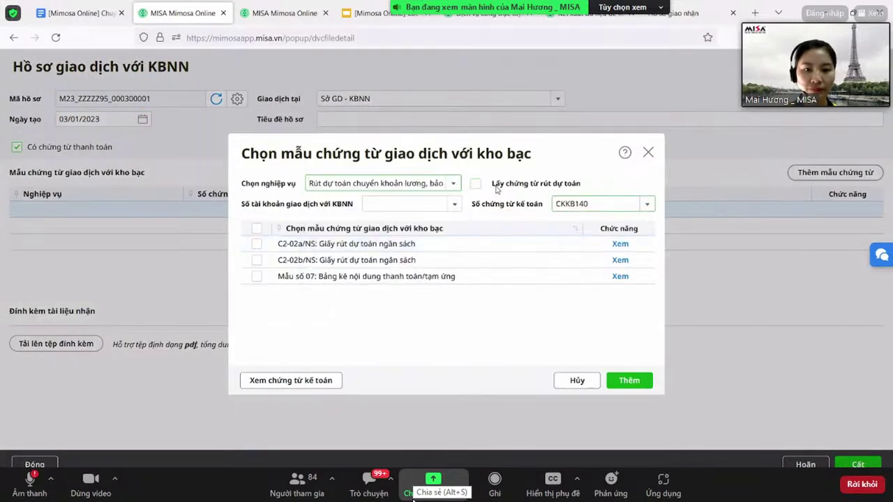
{"action": "left_click", "coordinate": [648, 205]}
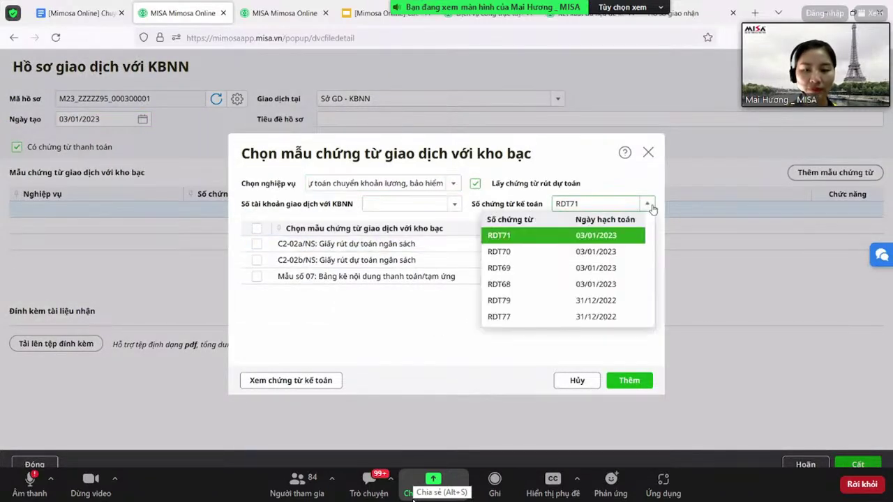
{"action": "left_click", "coordinate": [535, 240]}
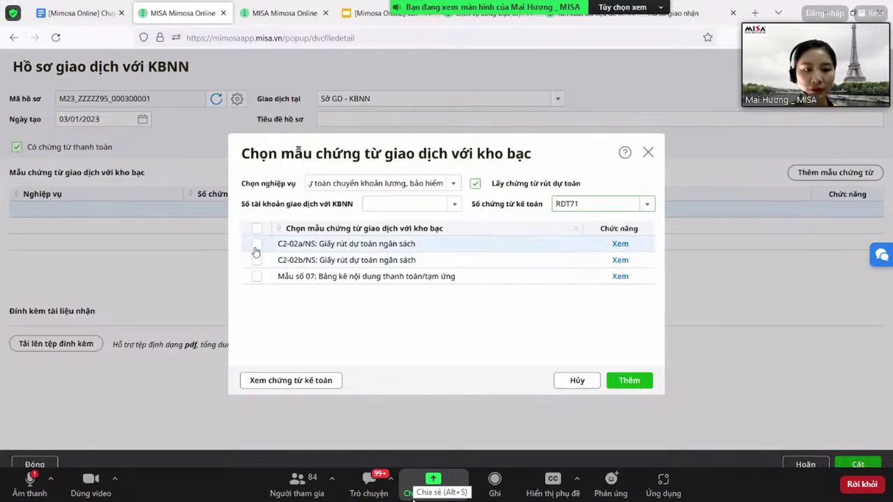
Add templates C2-02a/NS and Mẫu số 07 to the record, using the second listed treasury transaction account.
{"action": "left_click", "coordinate": [256, 248]}
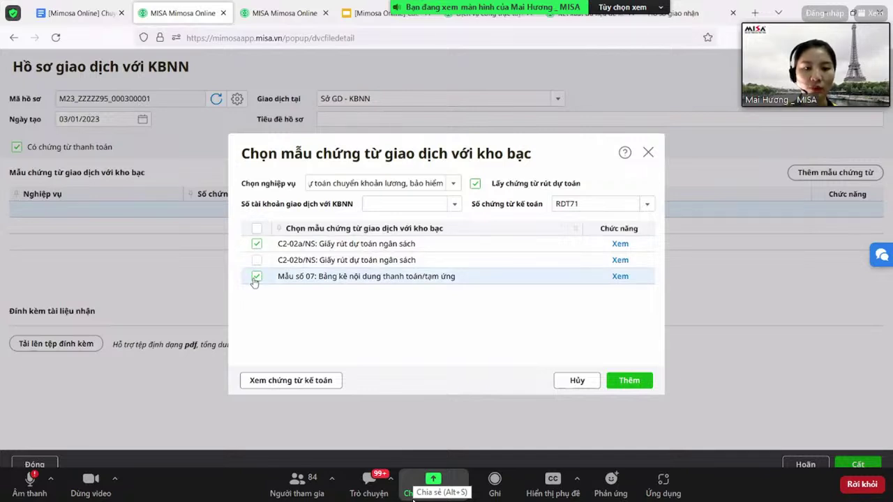
{"action": "left_click", "coordinate": [632, 380]}
{"action": "left_click", "coordinate": [454, 203]}
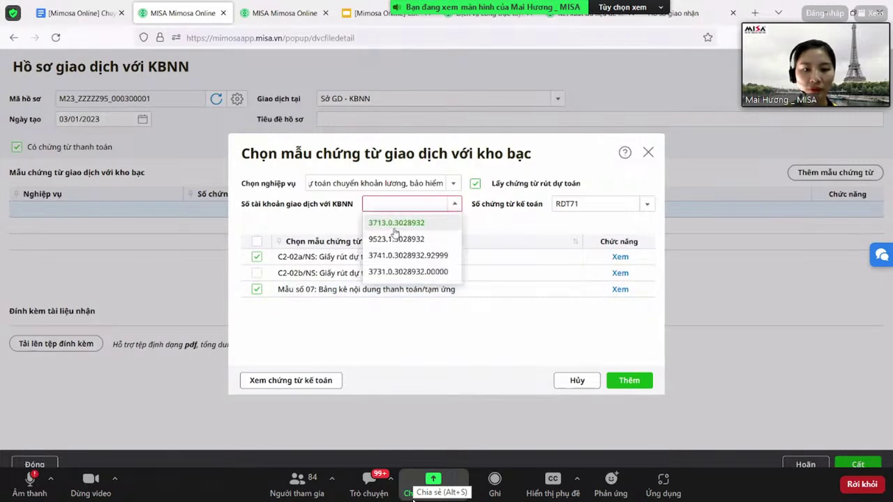
{"action": "left_click", "coordinate": [396, 239]}
{"action": "left_click", "coordinate": [639, 381]}
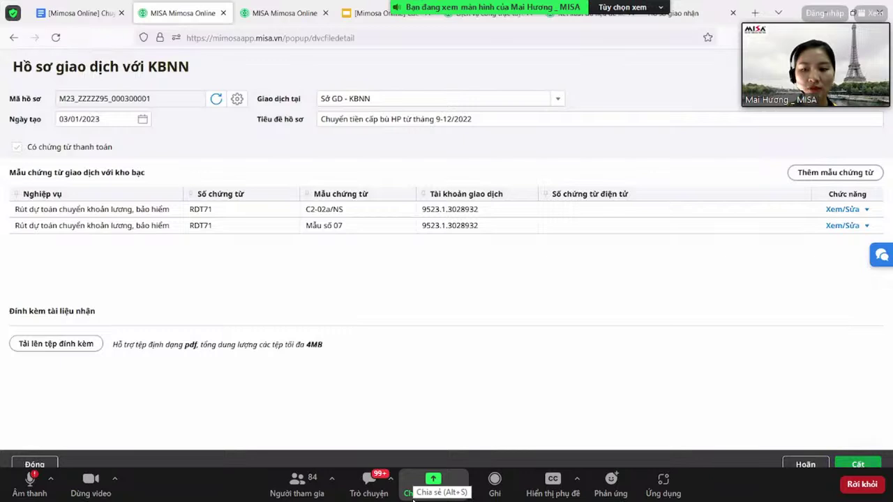
Try to save the record, and delete both RDT71 voucher template rows from it.
{"action": "left_click", "coordinate": [855, 464]}
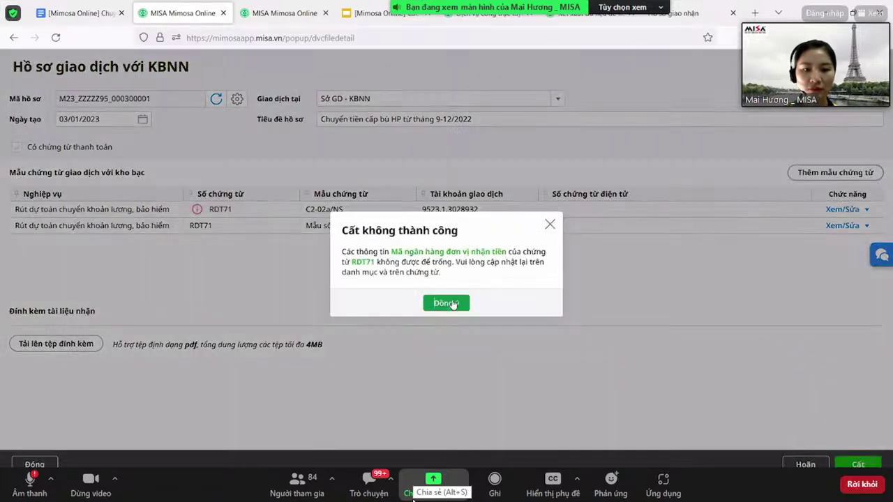
{"action": "left_click", "coordinate": [446, 303]}
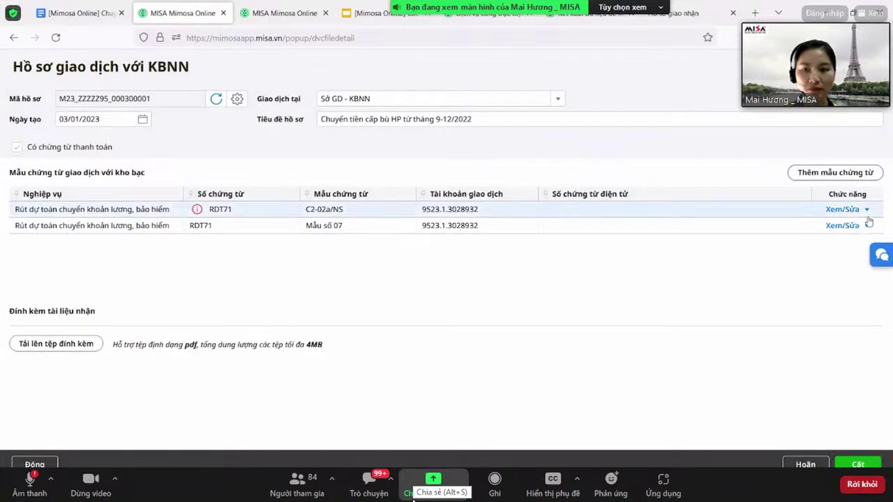
{"action": "left_click", "coordinate": [868, 210]}
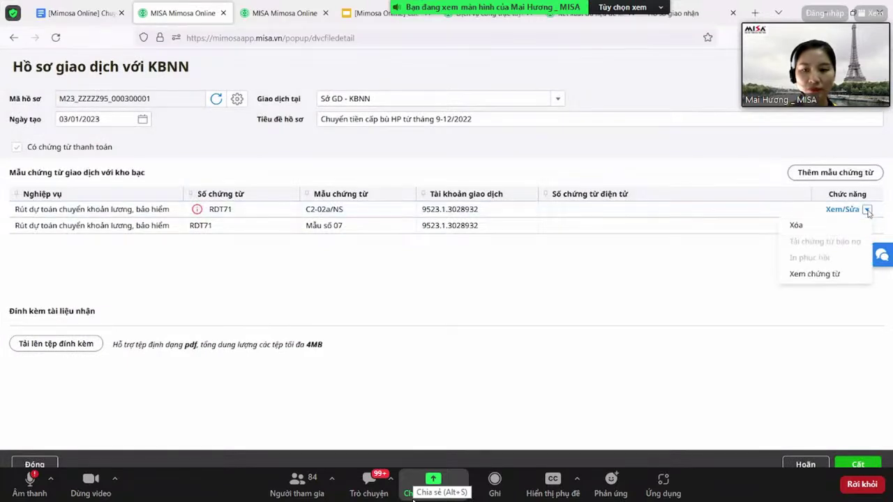
{"action": "left_click", "coordinate": [792, 226]}
{"action": "left_click", "coordinate": [867, 210]}
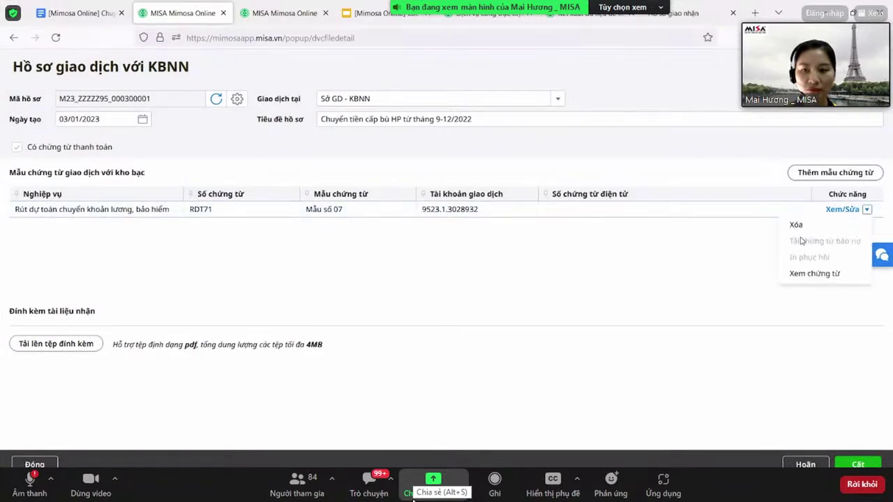
{"action": "left_click", "coordinate": [794, 226]}
Add templates C2-02a/NS and Mẫu số 07 for accounting voucher RDT67, using the second listed treasury transaction account, and save the record.
{"action": "left_click", "coordinate": [836, 172]}
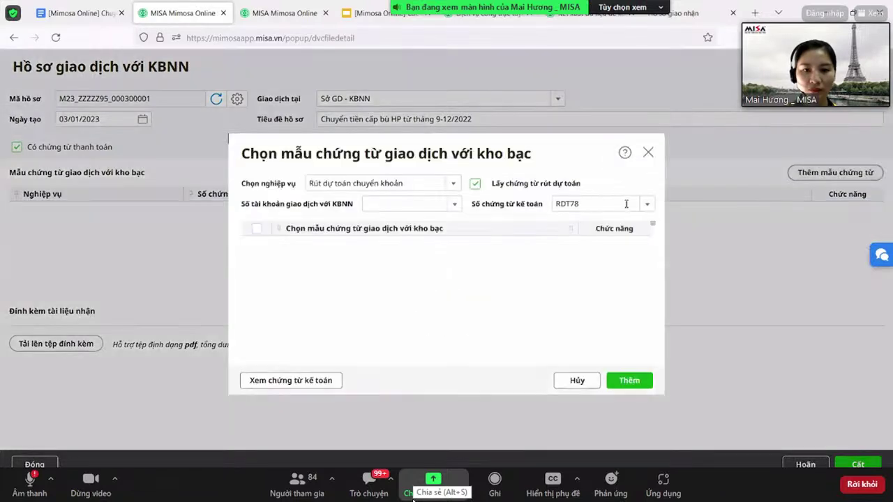
{"action": "left_click", "coordinate": [648, 205]}
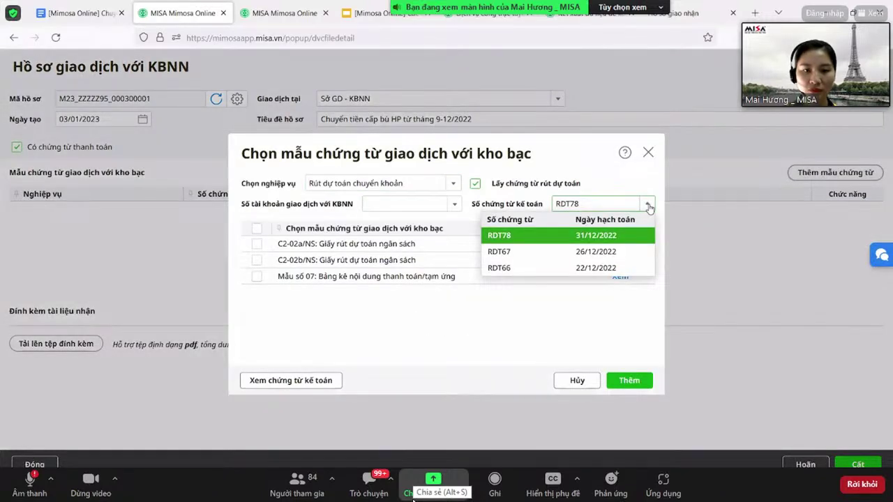
{"action": "left_click", "coordinate": [579, 252]}
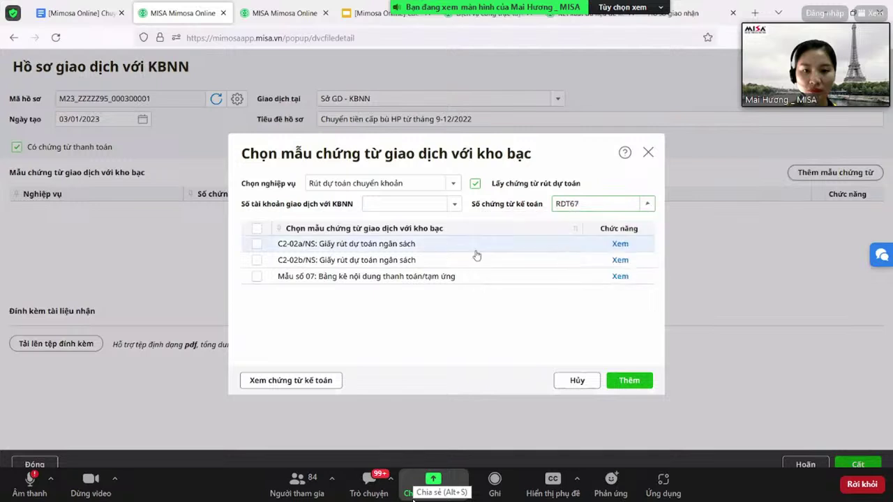
{"action": "left_click", "coordinate": [257, 244]}
{"action": "left_click", "coordinate": [256, 276]}
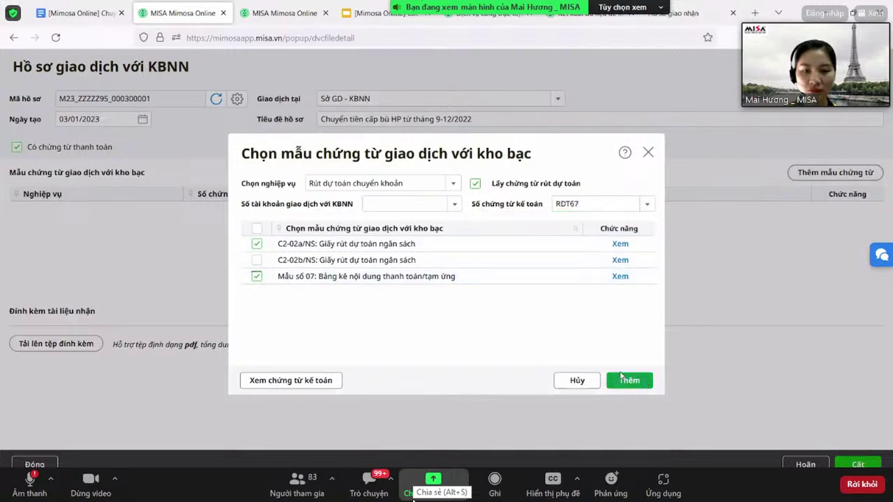
{"action": "left_click", "coordinate": [630, 380]}
{"action": "left_click", "coordinate": [456, 206]}
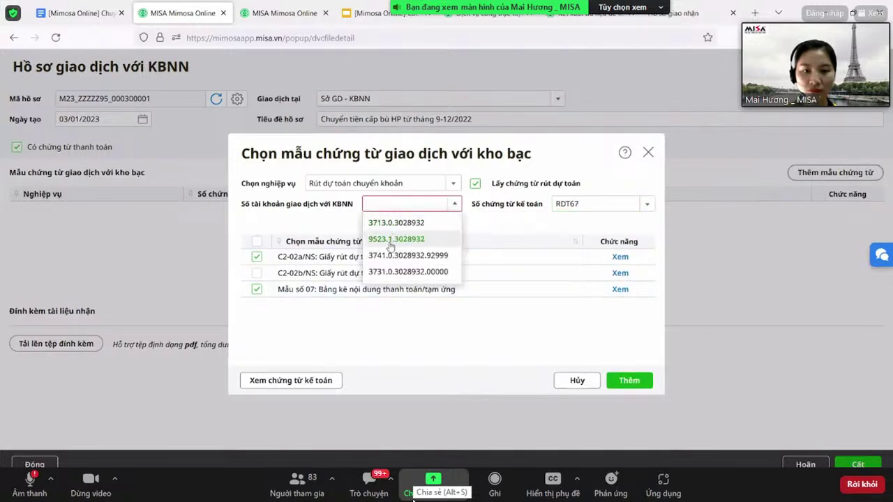
{"action": "left_click", "coordinate": [388, 238]}
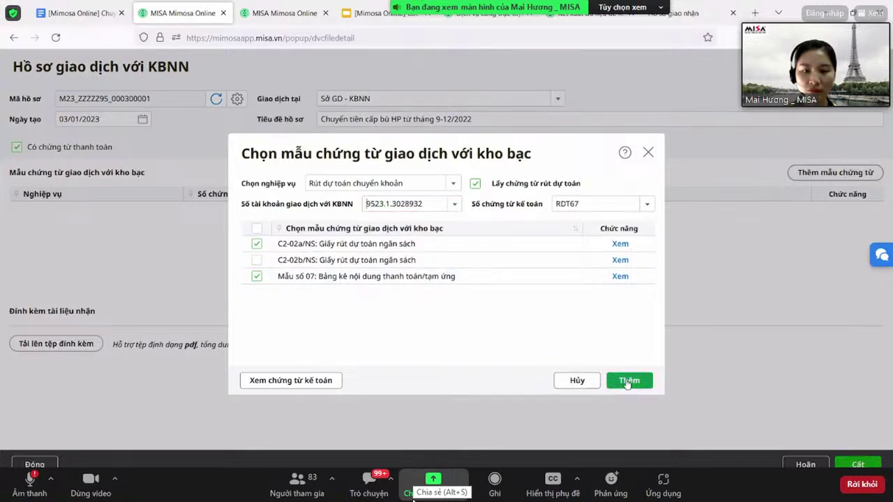
{"action": "left_click", "coordinate": [630, 381]}
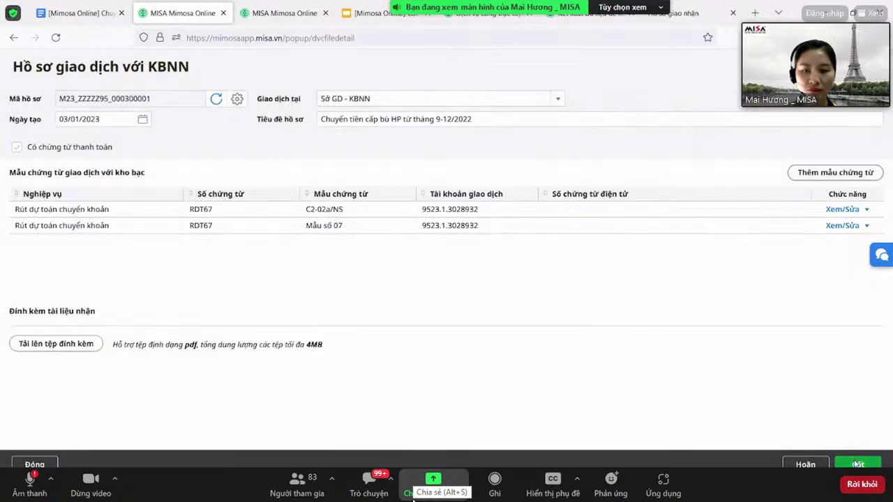
{"action": "left_click", "coordinate": [858, 465]}
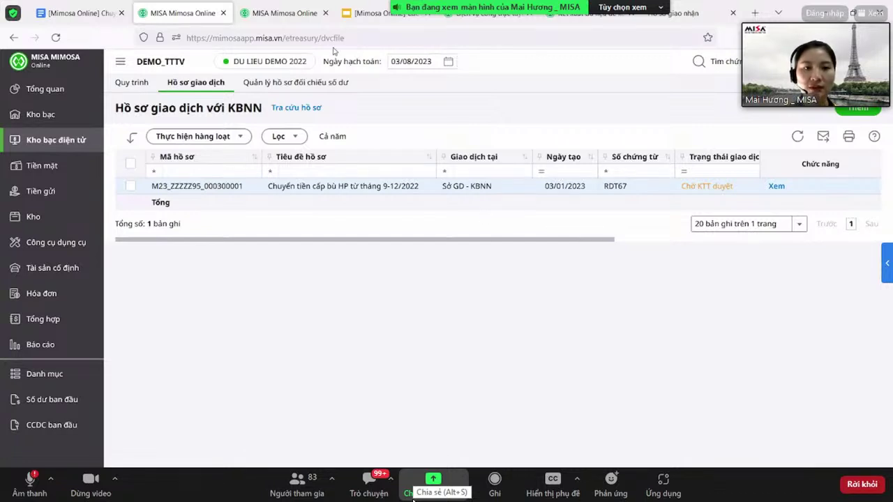
Open the Kho bạc điện tử guide on the MISA Mimosa Online help site and copy its web address.
{"action": "left_click", "coordinate": [488, 13]}
{"action": "scroll", "coordinate": [199, 287], "scroll_direction": "up", "scroll_amount": 10}
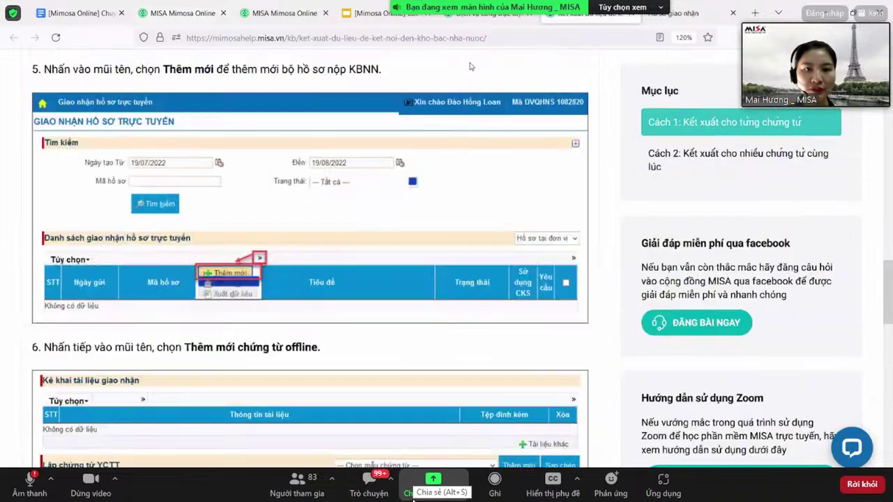
{"action": "left_click", "coordinate": [53, 163]}
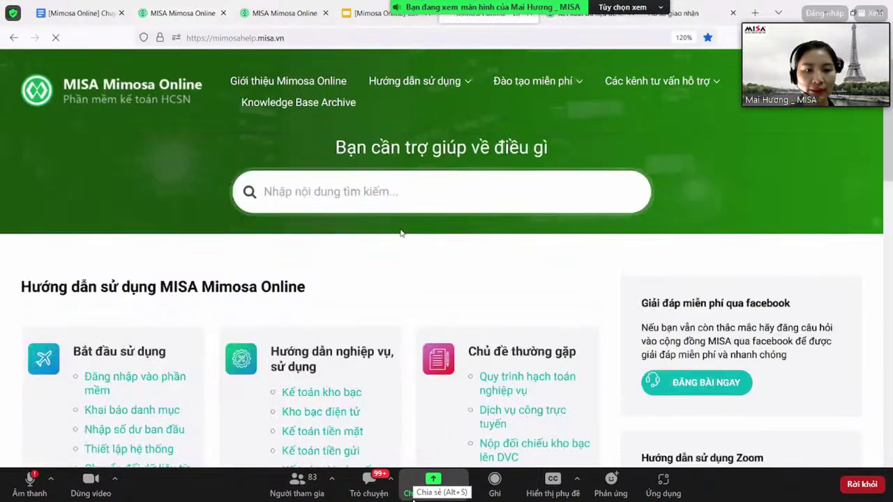
{"action": "scroll", "coordinate": [401, 234], "scroll_direction": "down", "scroll_amount": 4}
{"action": "left_click", "coordinate": [339, 126]}
{"action": "scroll", "coordinate": [321, 175], "scroll_direction": "down", "scroll_amount": 5}
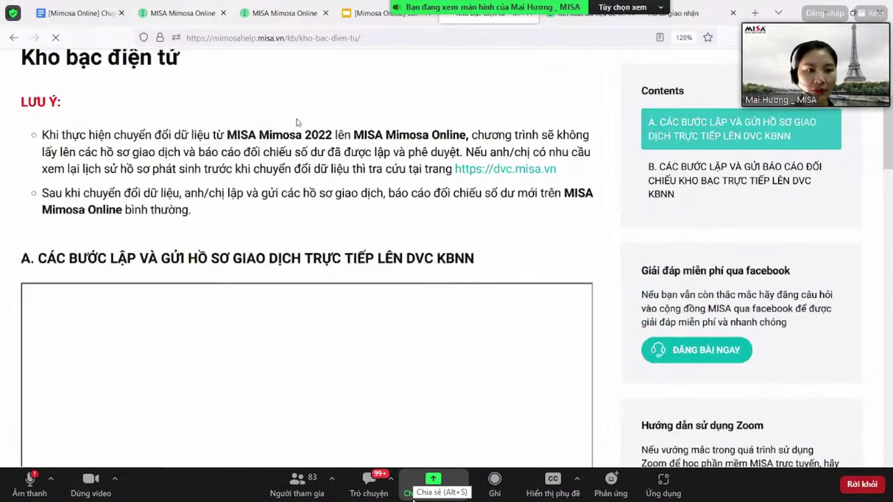
{"action": "left_click", "coordinate": [313, 37]}
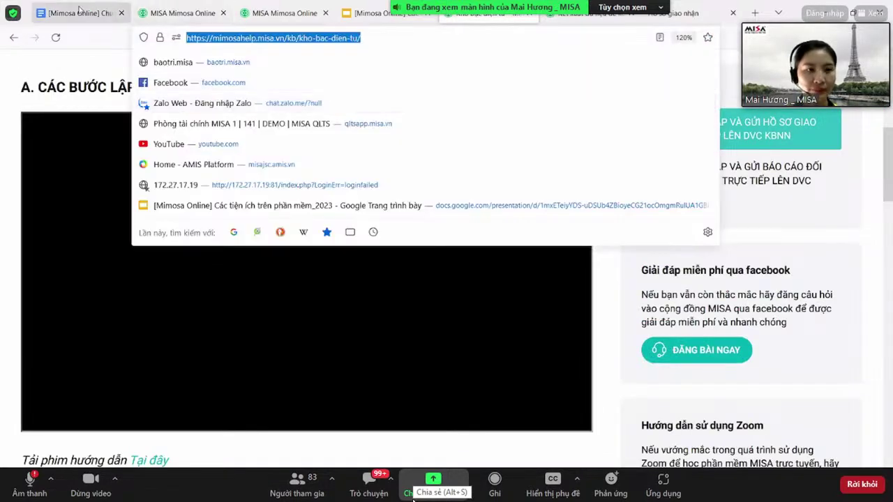
In the Google Docs Q&A document, add "HD tại đây" under "Cách 2: Đã sử dụng KBĐT" and link "tại đây" to the copied address.
{"action": "key", "text": "ctrl+1"}
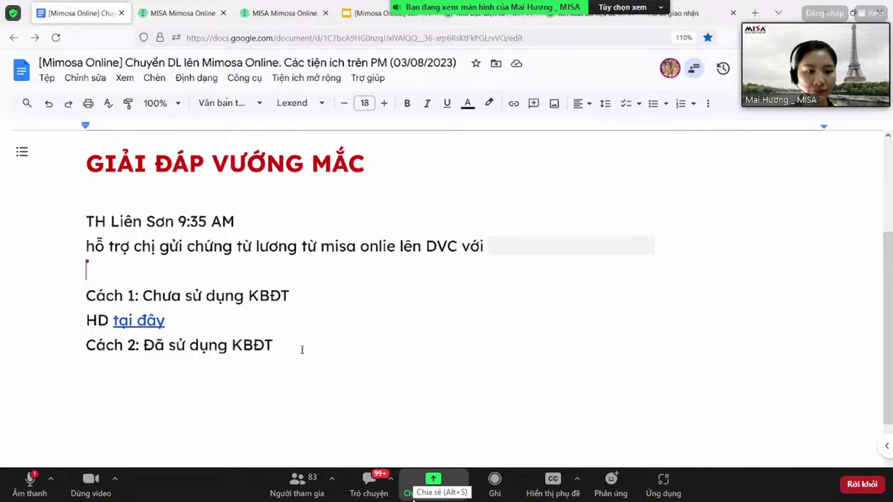
{"action": "key", "text": "Return"}
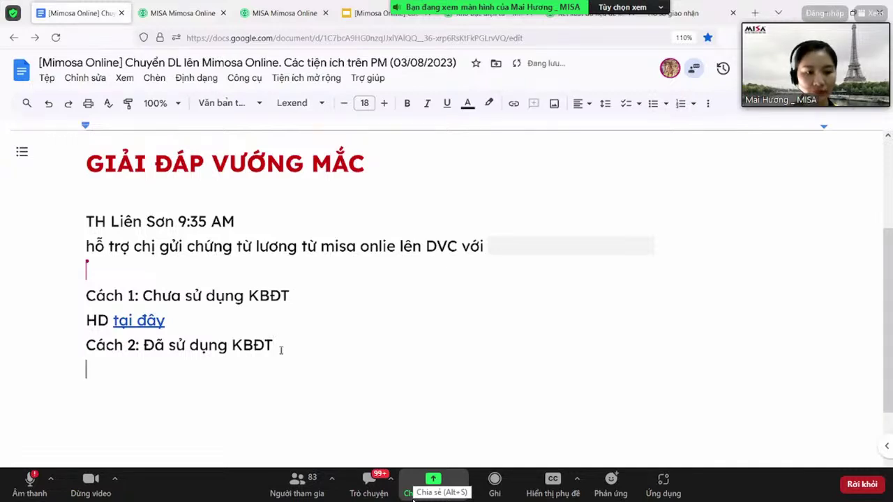
{"action": "type", "text": "HD tại đây"}
{"action": "scroll", "coordinate": [145, 337], "scroll_direction": "down", "scroll_amount": 2}
{"action": "left_click_drag", "start_coordinate": [188, 263], "coordinate": [114, 272]}
{"action": "key", "text": "ctrl+k"}
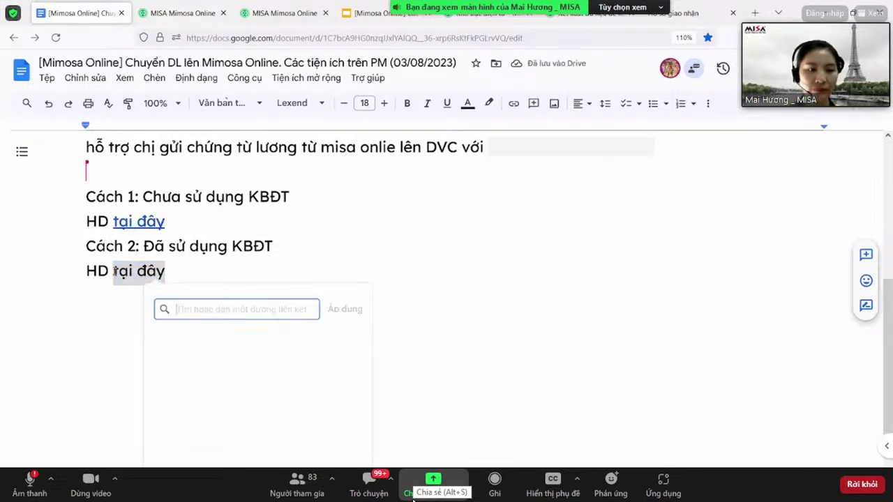
{"action": "key", "text": "ctrl+v"}
{"action": "key", "text": "Return"}
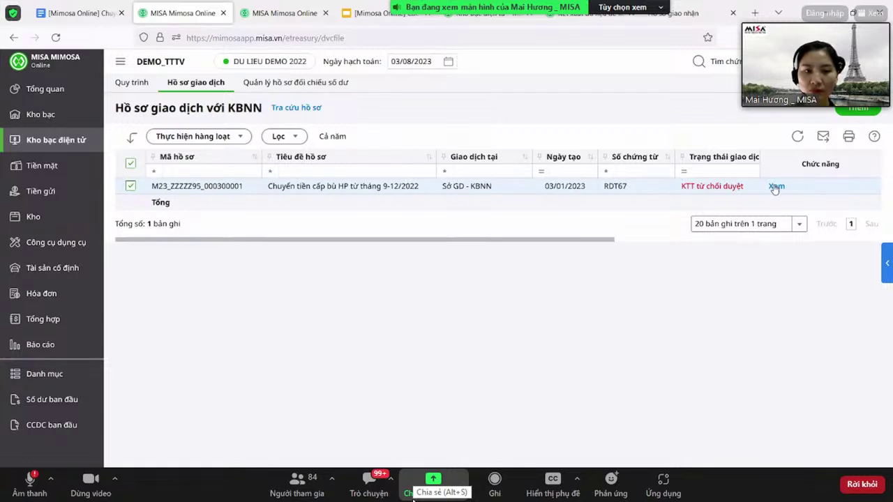
In MISA Mimosa Online, open the rejected transaction record, check the actions offered for its C2-02a/NS voucher, and close the record.
{"action": "left_click", "coordinate": [722, 190]}
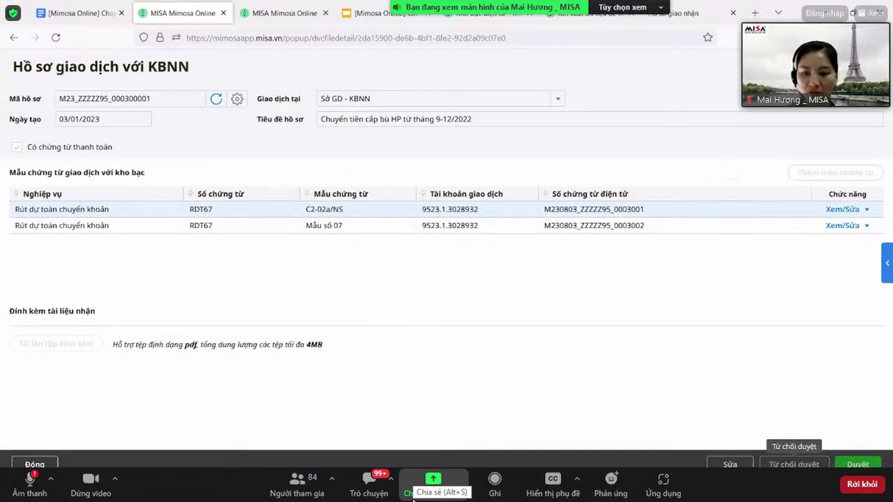
{"action": "left_click", "coordinate": [868, 209]}
{"action": "left_click", "coordinate": [802, 350]}
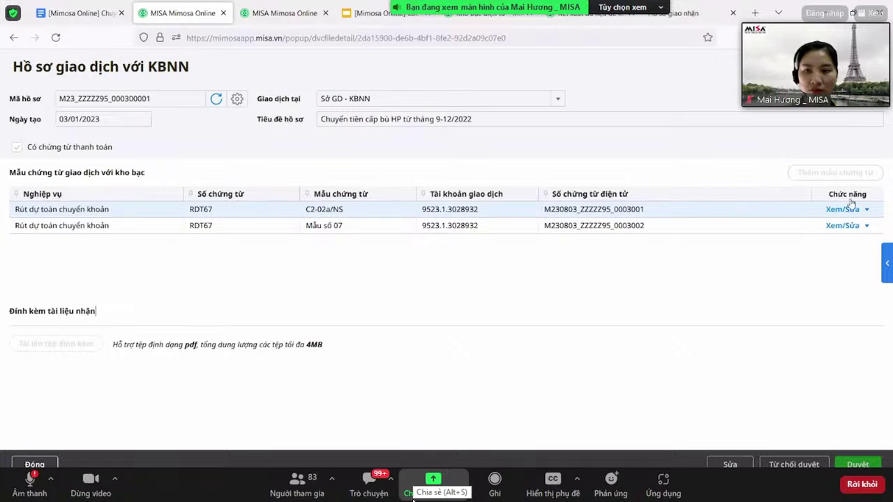
{"action": "left_click", "coordinate": [872, 67]}
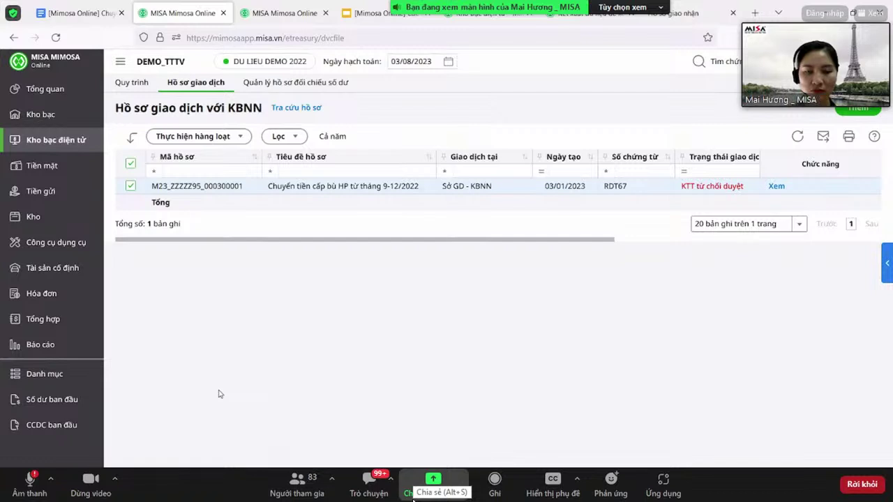
Create a new treasury transaction record with Ngày tạo set to 03/01/2023.
{"action": "left_click", "coordinate": [132, 186]}
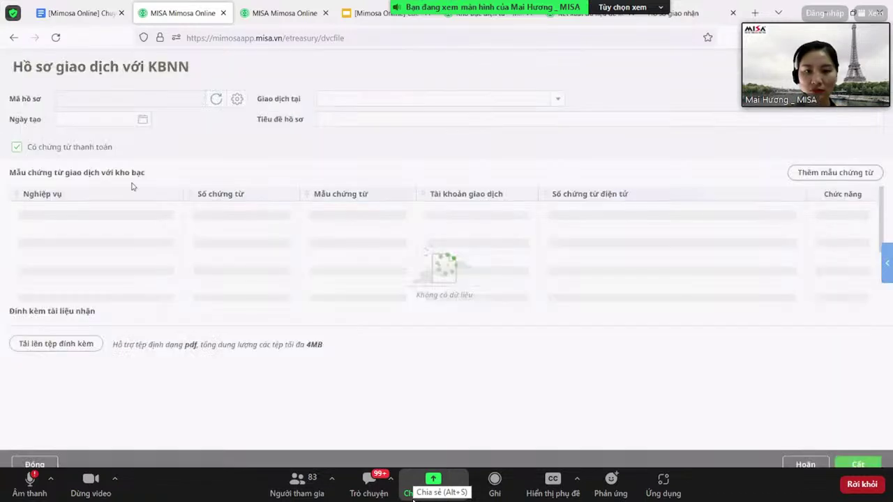
{"action": "left_click", "coordinate": [106, 119]}
{"action": "type", "text": "03012023"}
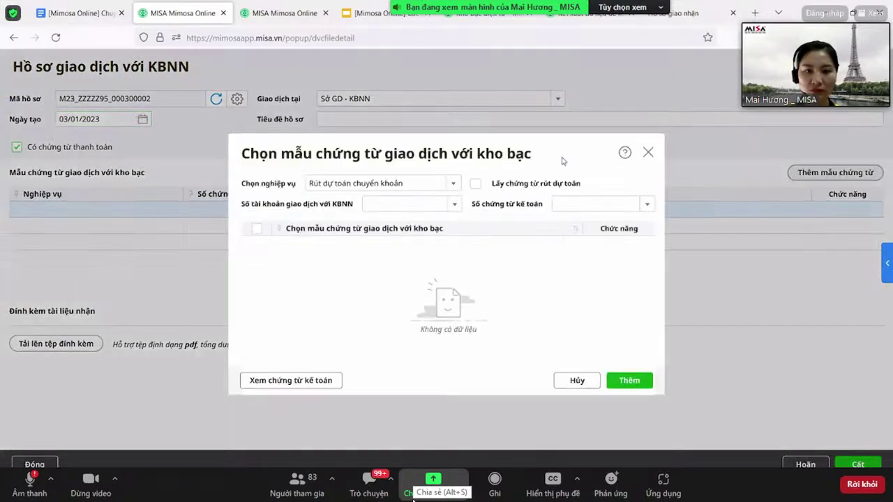
Add templates C2-02a/NS and Mẫu số 07 for accounting voucher RDT66 to the new record, using the second listed treasury transaction account.
{"action": "left_click", "coordinate": [647, 204]}
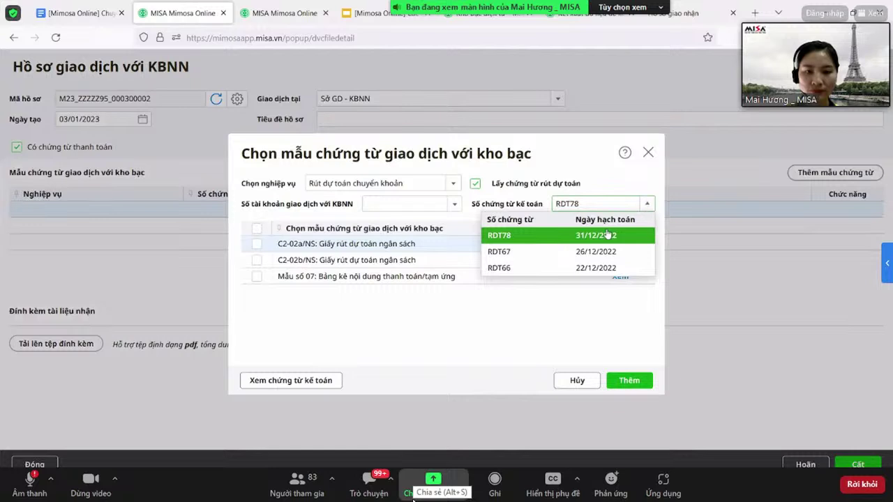
{"action": "left_click", "coordinate": [538, 267]}
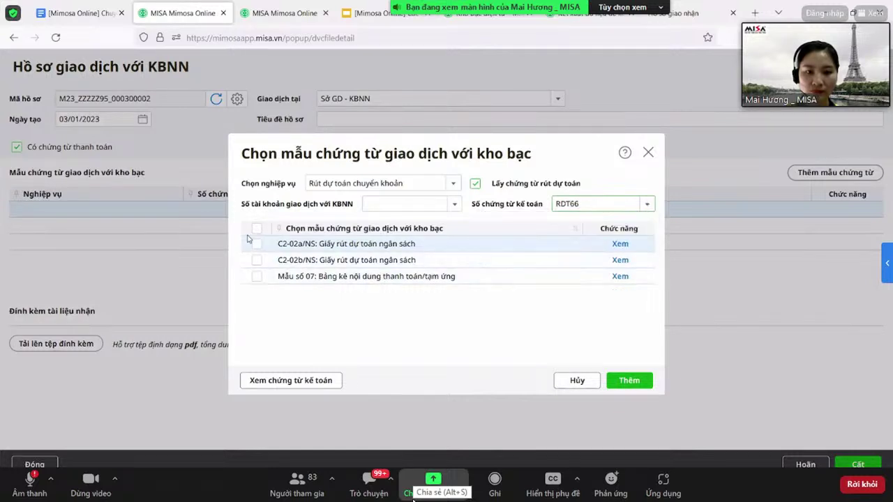
{"action": "left_click", "coordinate": [257, 243]}
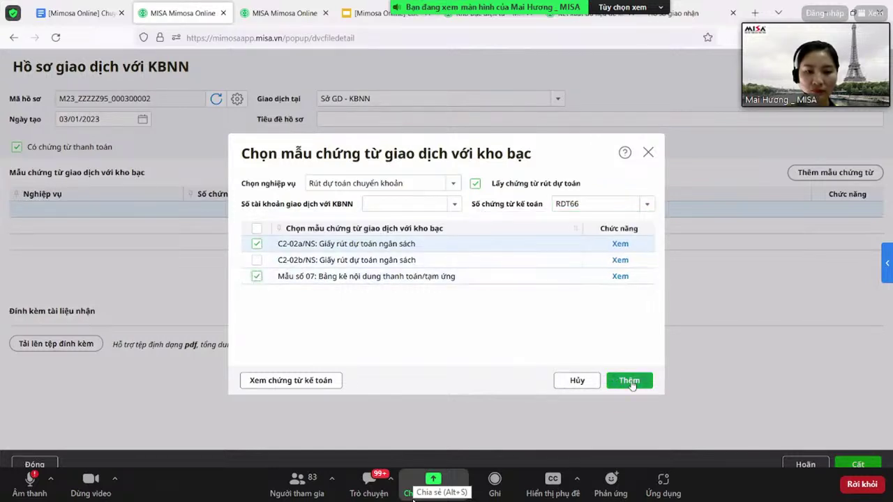
{"action": "left_click", "coordinate": [623, 380]}
{"action": "left_click", "coordinate": [411, 204]}
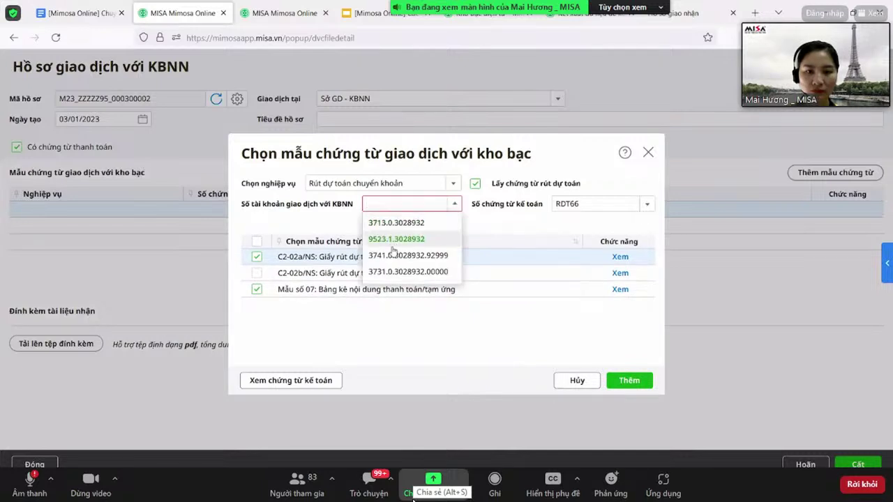
{"action": "left_click", "coordinate": [396, 236]}
{"action": "left_click", "coordinate": [629, 380]}
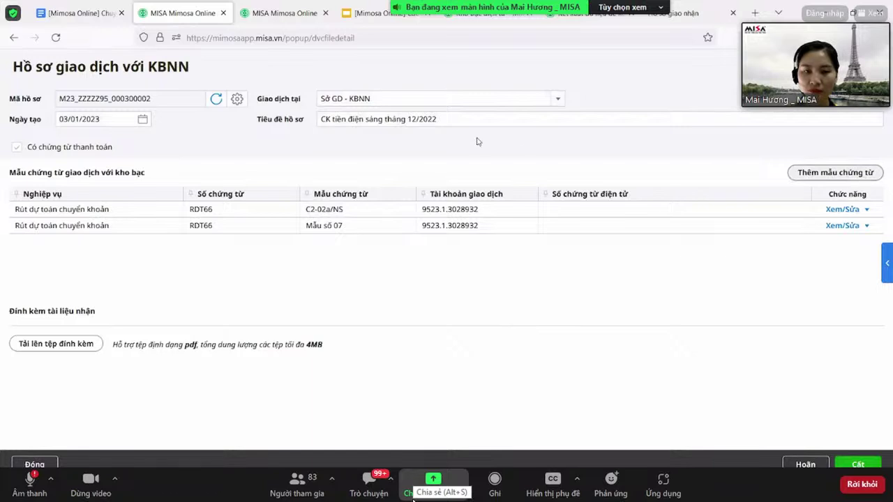
Delete both RDT66 voucher template rows from the record.
{"action": "left_click", "coordinate": [866, 228]}
{"action": "left_click", "coordinate": [794, 242]}
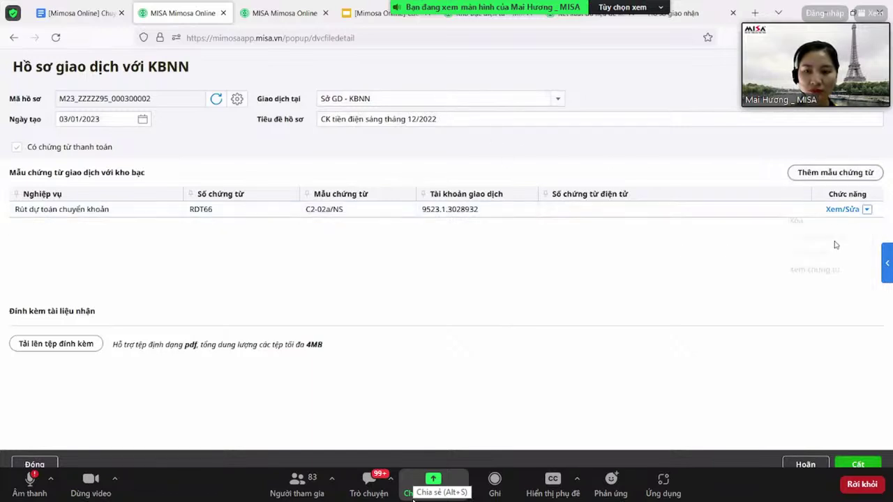
{"action": "left_click", "coordinate": [797, 222]}
Start adding voucher templates for Rút dự toán chuyển khoản, take vouchers from rút dự toán, and select accounting voucher RDT67.
{"action": "left_click", "coordinate": [810, 173]}
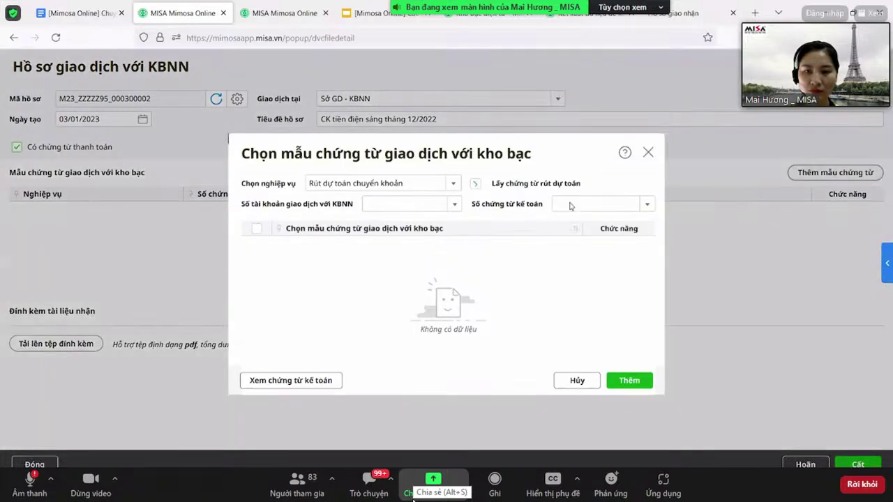
{"action": "left_click", "coordinate": [475, 183]}
{"action": "left_click", "coordinate": [646, 204]}
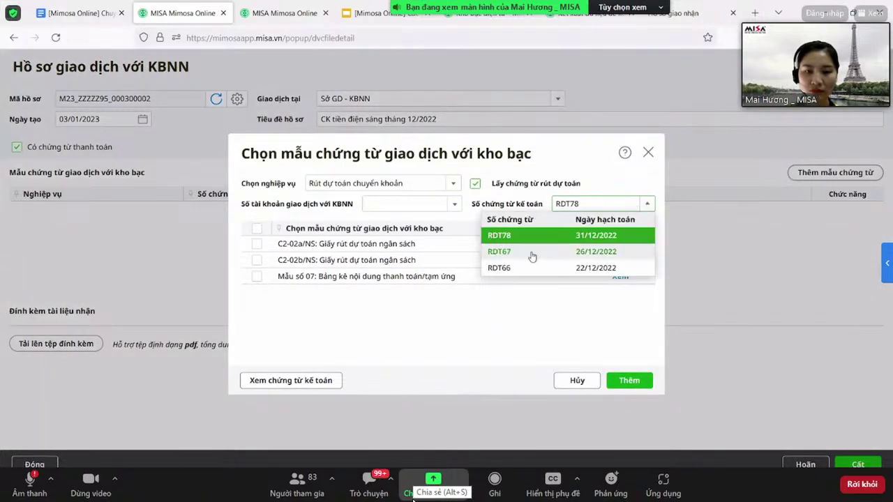
{"action": "left_click", "coordinate": [532, 255]}
Add templates C2-02a/NS and Mẫu số 07 to the record, using the second listed treasury transaction account.
{"action": "left_click", "coordinate": [257, 245]}
{"action": "left_click", "coordinate": [257, 276]}
{"action": "left_click", "coordinate": [618, 380]}
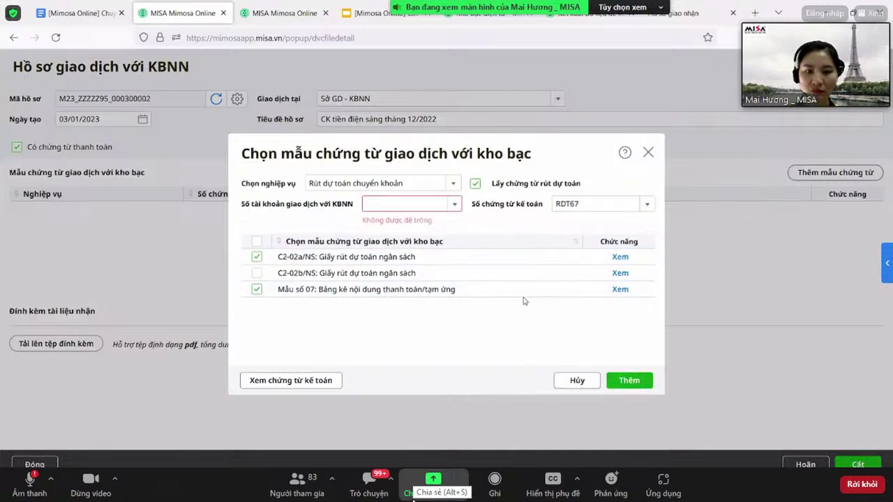
{"action": "left_click", "coordinate": [454, 204]}
{"action": "left_click", "coordinate": [412, 223]}
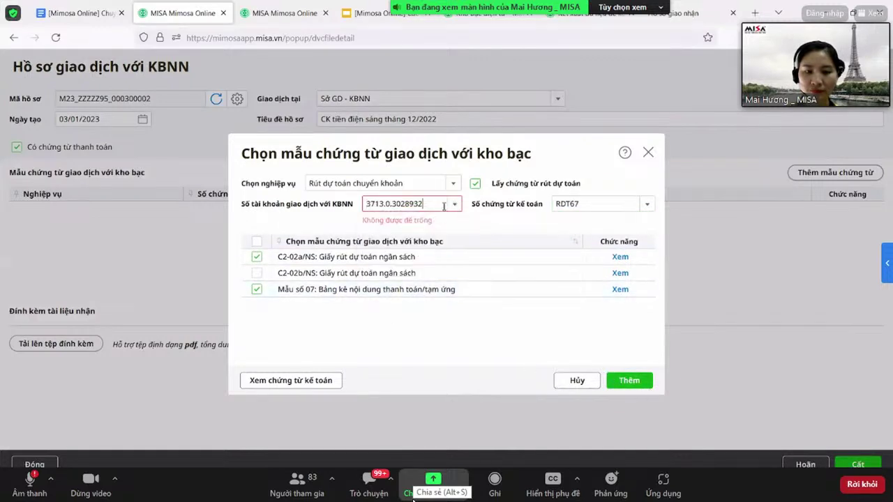
{"action": "left_click", "coordinate": [455, 204]}
{"action": "left_click", "coordinate": [395, 240]}
{"action": "left_click", "coordinate": [630, 380]}
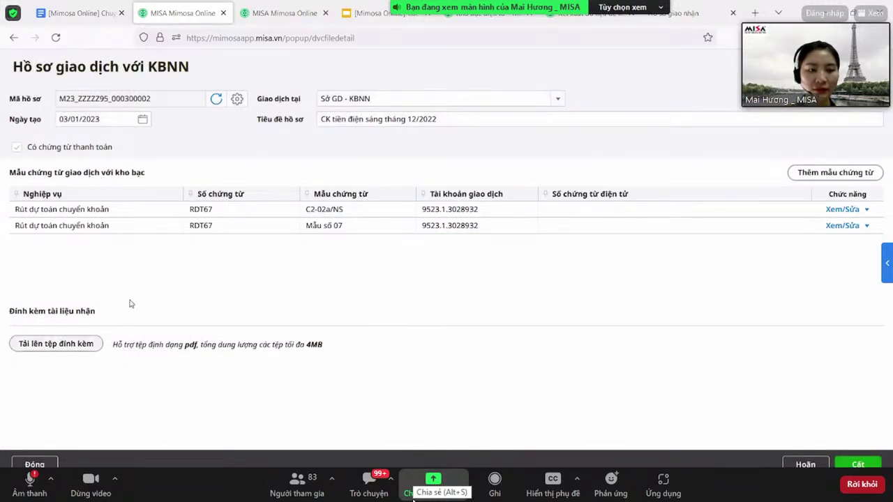
Attach the payroll file Bảng lương 09 from the Desktop to the treasury transaction record.
{"action": "left_click_drag", "start_coordinate": [456, 119], "coordinate": [200, 168]}
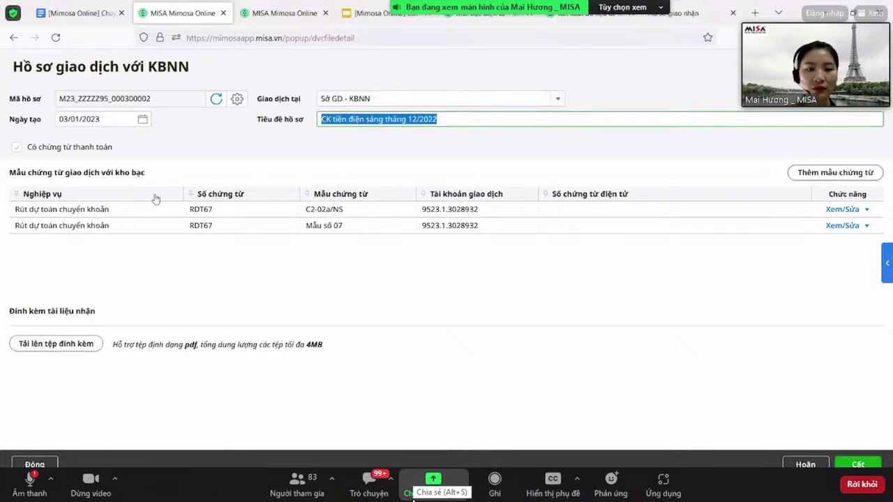
{"action": "left_click", "coordinate": [68, 349]}
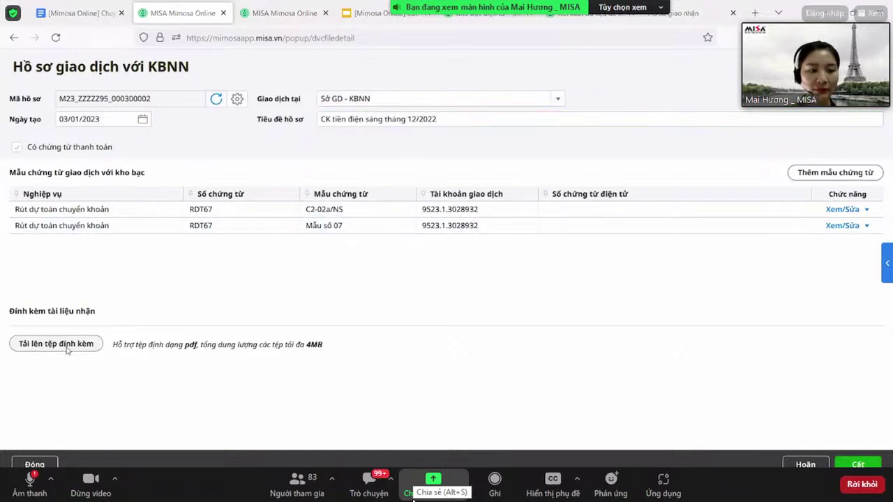
{"action": "left_click", "coordinate": [327, 105]}
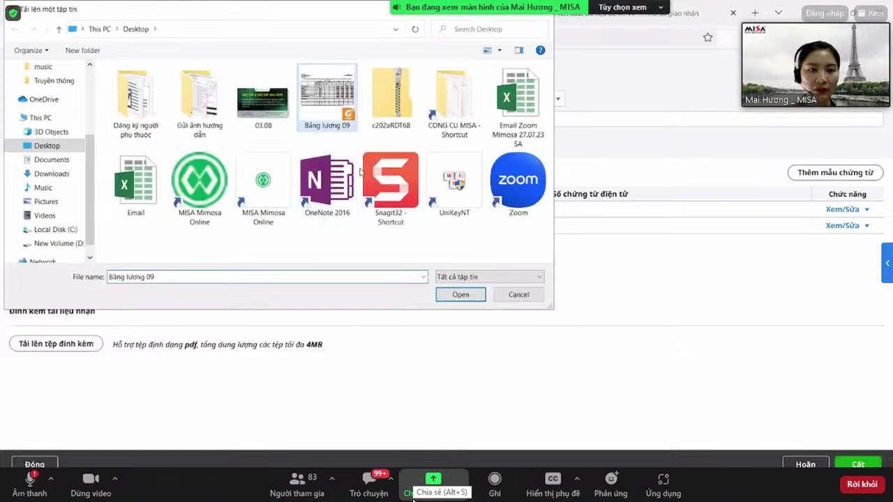
{"action": "left_click", "coordinate": [466, 291]}
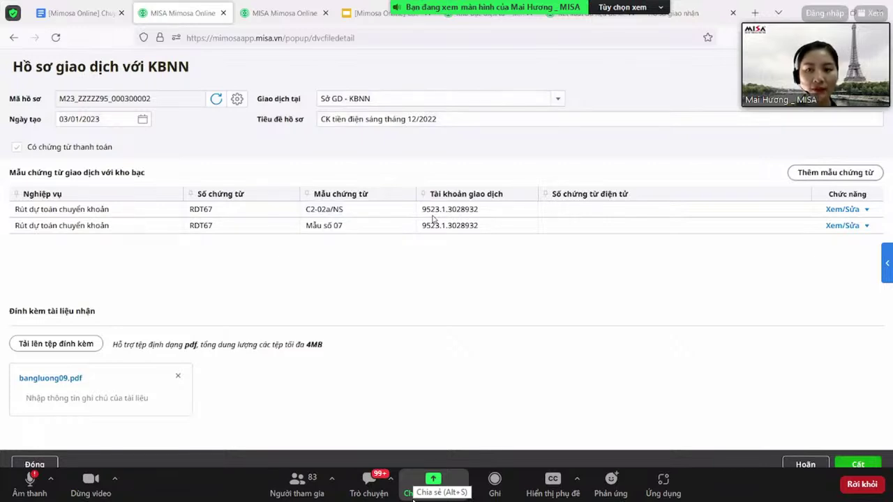
Switch to the Google Slides presentation and find slide 10, Sửa chứng từ, on editing vouchers.
{"action": "left_click", "coordinate": [359, 18]}
{"action": "scroll", "coordinate": [103, 259], "scroll_direction": "up", "scroll_amount": 7}
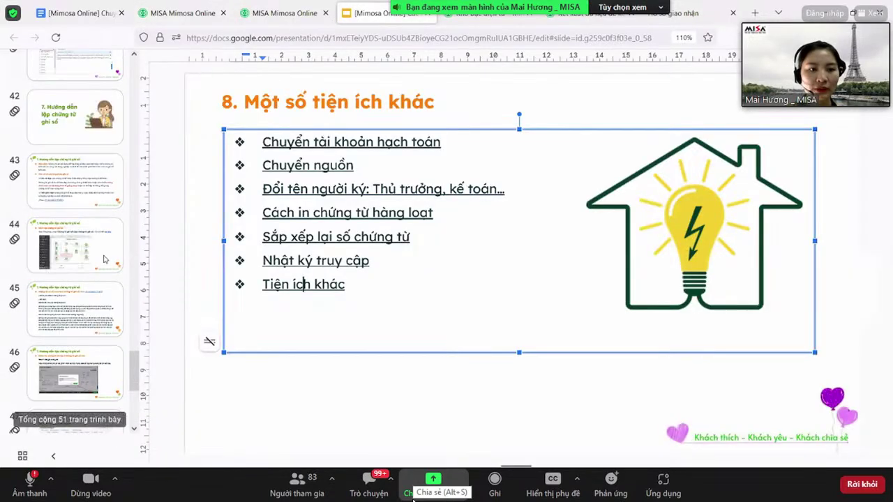
{"action": "scroll", "coordinate": [103, 260], "scroll_direction": "up", "scroll_amount": 5}
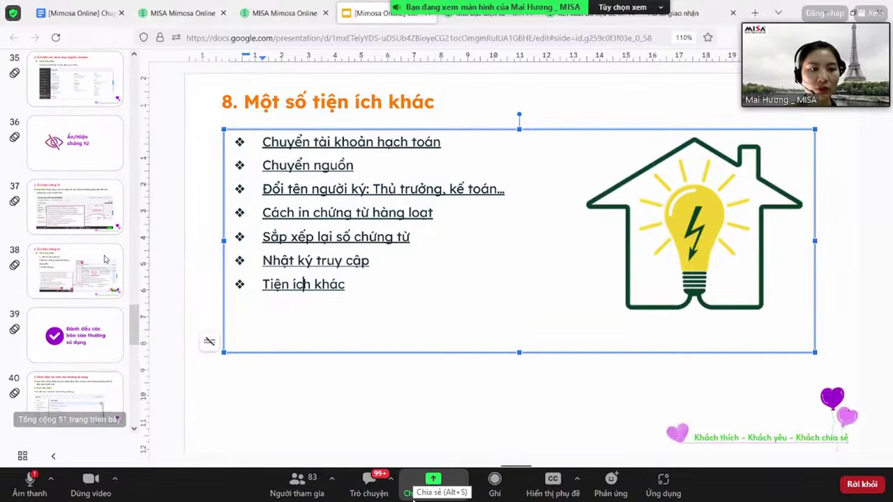
{"action": "scroll", "coordinate": [104, 260], "scroll_direction": "up", "scroll_amount": 6}
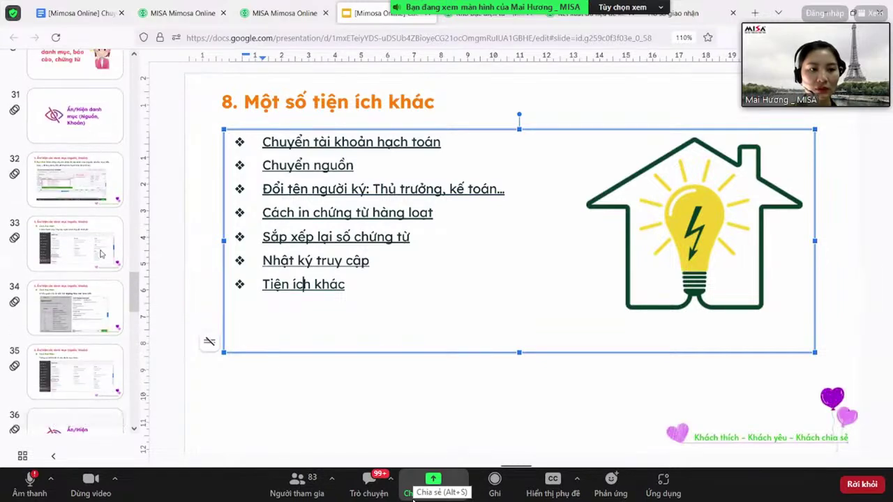
{"action": "scroll", "coordinate": [98, 244], "scroll_direction": "up", "scroll_amount": 9}
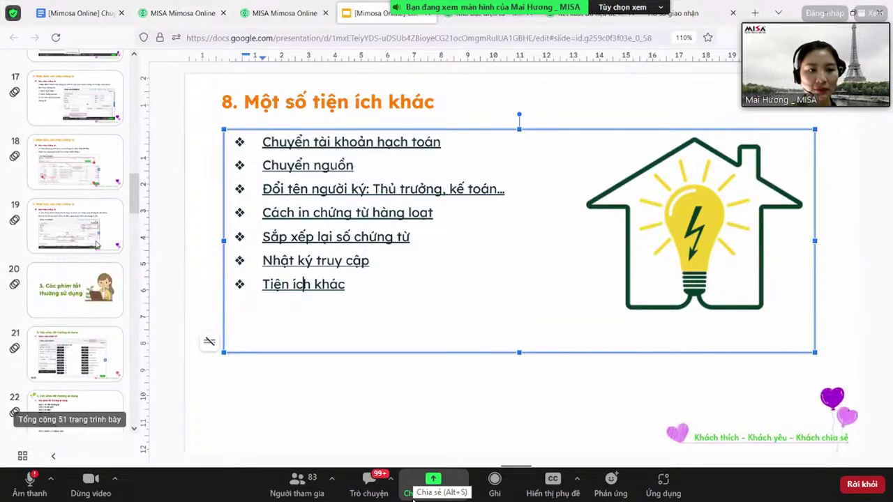
{"action": "scroll", "coordinate": [90, 224], "scroll_direction": "up", "scroll_amount": 5}
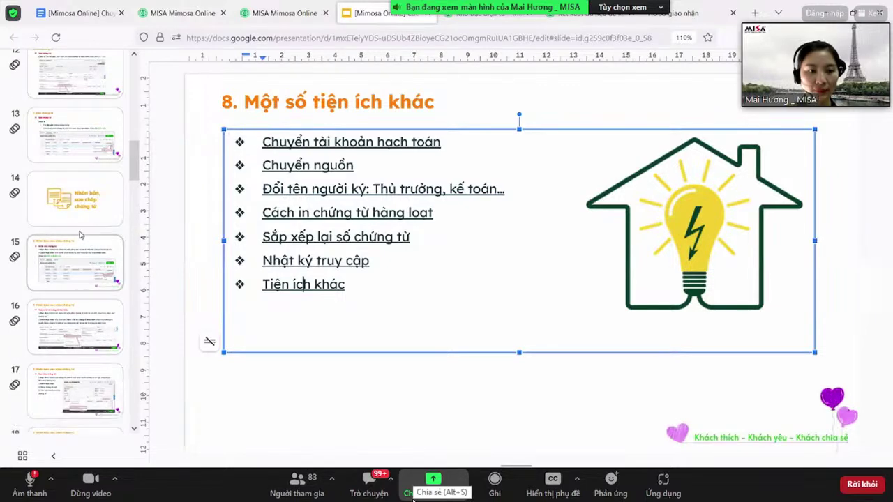
{"action": "left_click", "coordinate": [85, 202]}
{"action": "scroll", "coordinate": [85, 202], "scroll_direction": "up", "scroll_amount": 2}
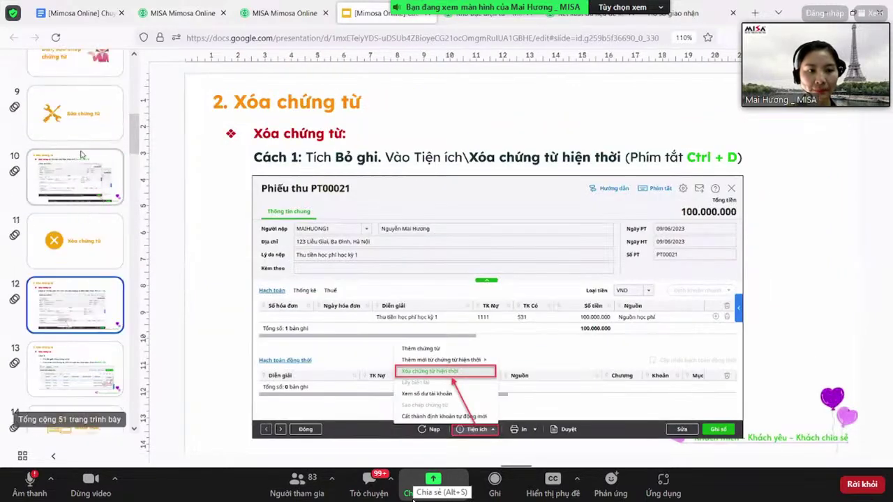
{"action": "left_click", "coordinate": [75, 175]}
{"action": "left_click", "coordinate": [93, 183]}
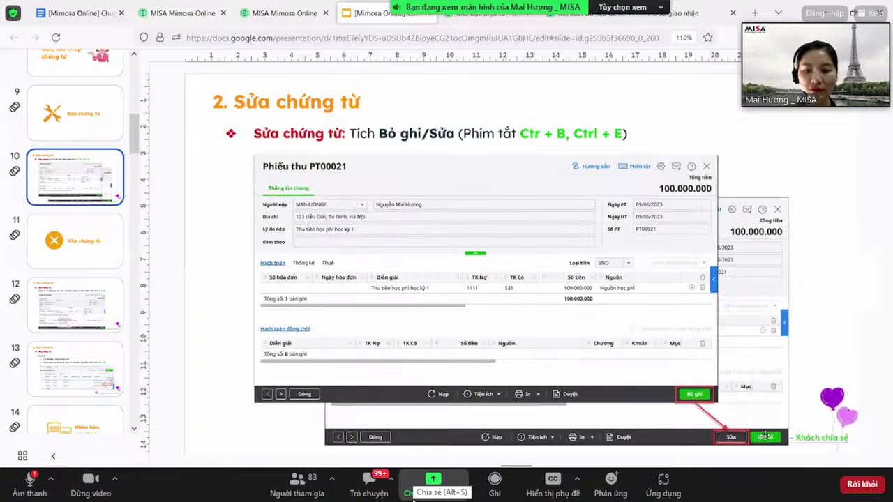